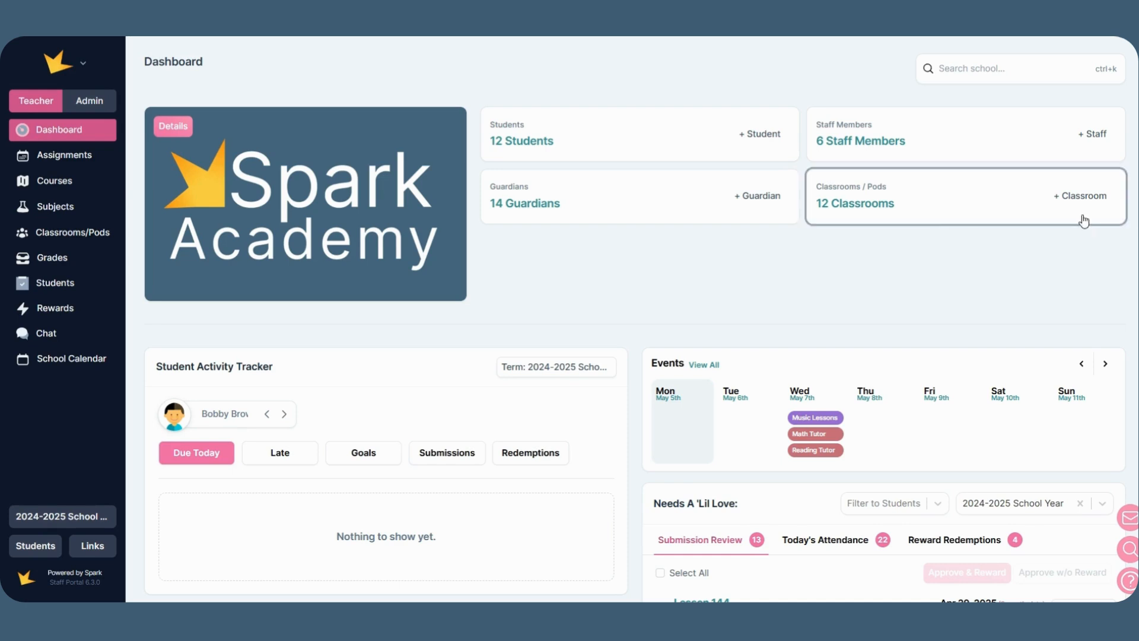
Open the admin area's form pages and start adding a new form page
left_click(91, 104)
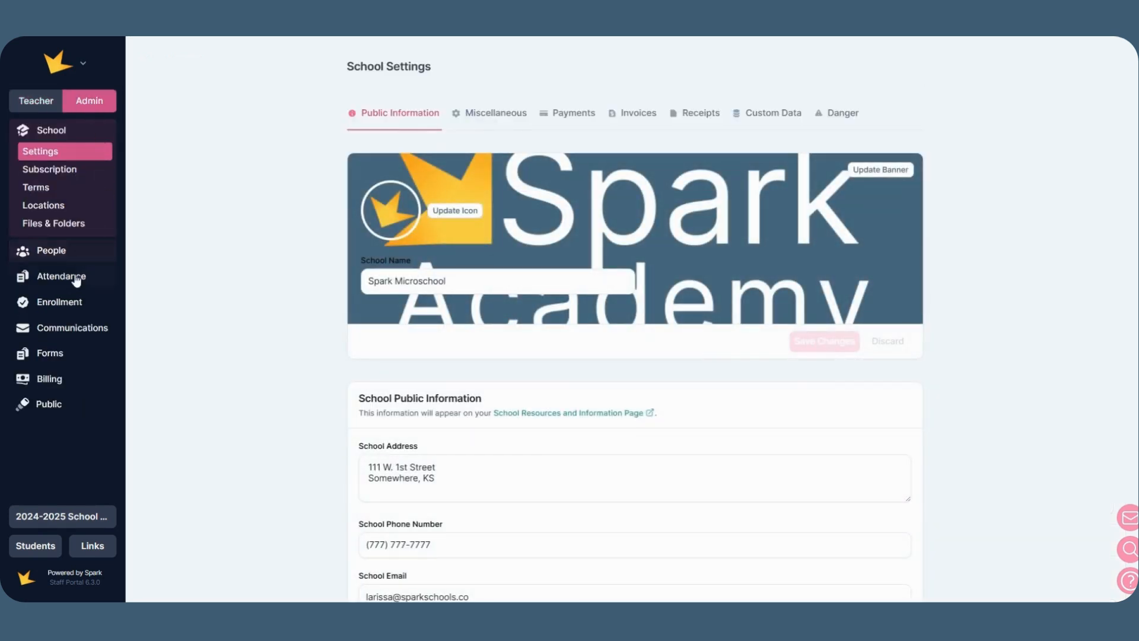
left_click(55, 354)
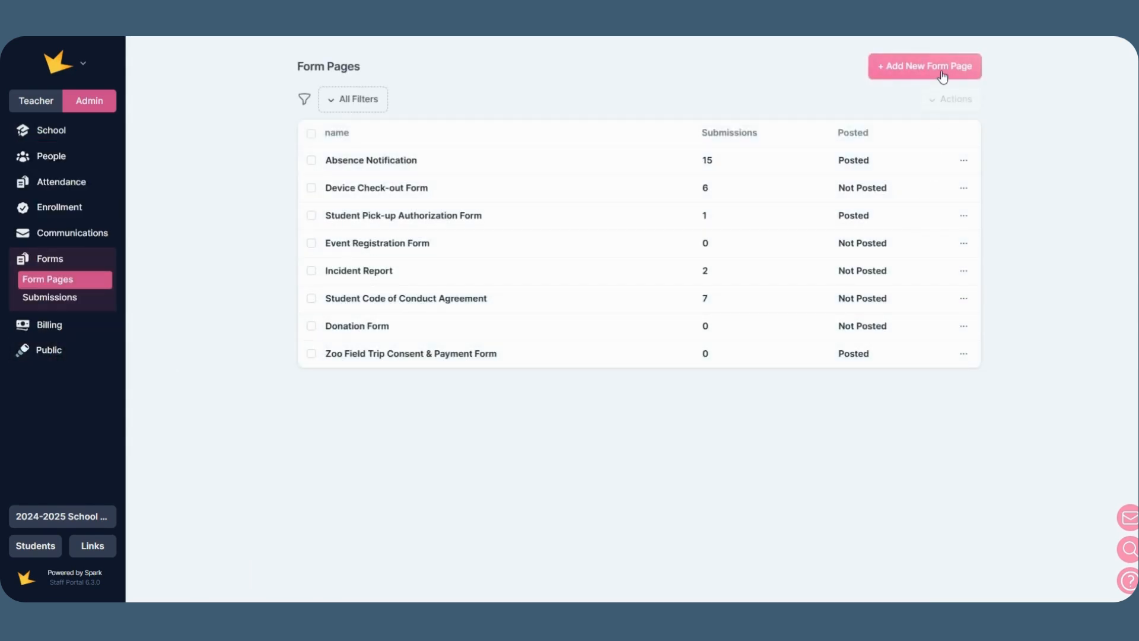
left_click(943, 77)
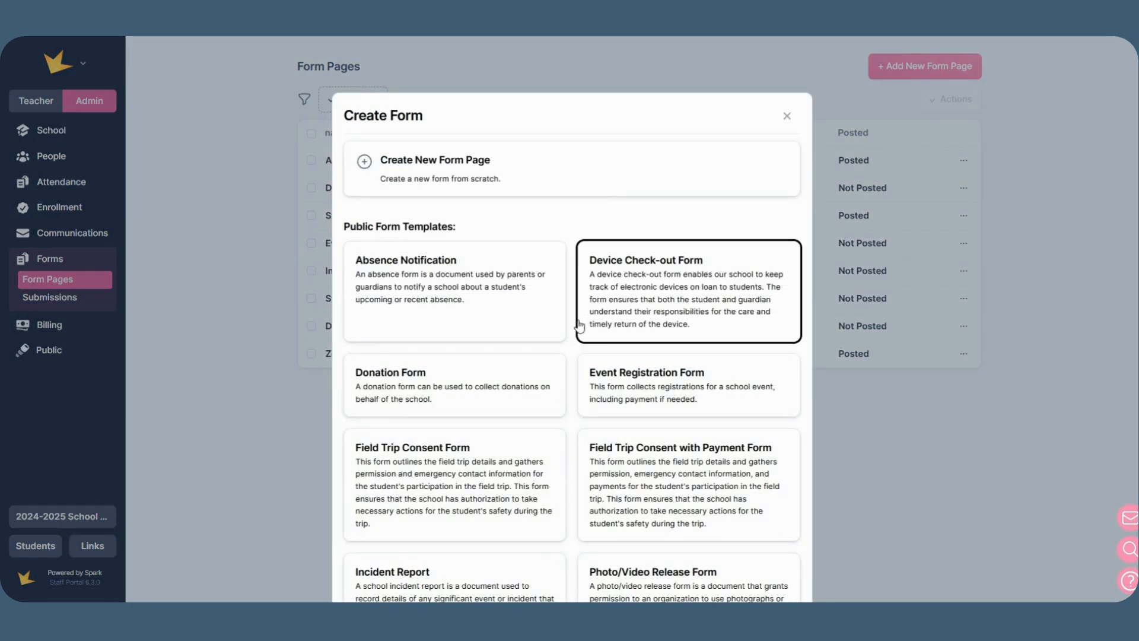
Preview the Event Registration Form template and return to the template choices
left_click(603, 371)
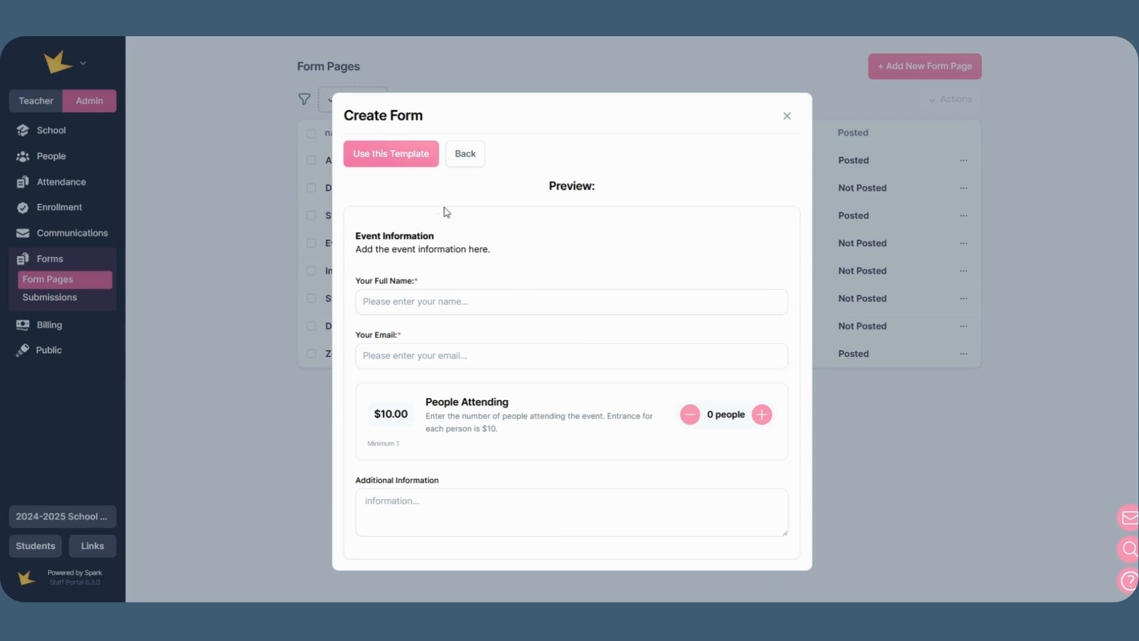
left_click(466, 154)
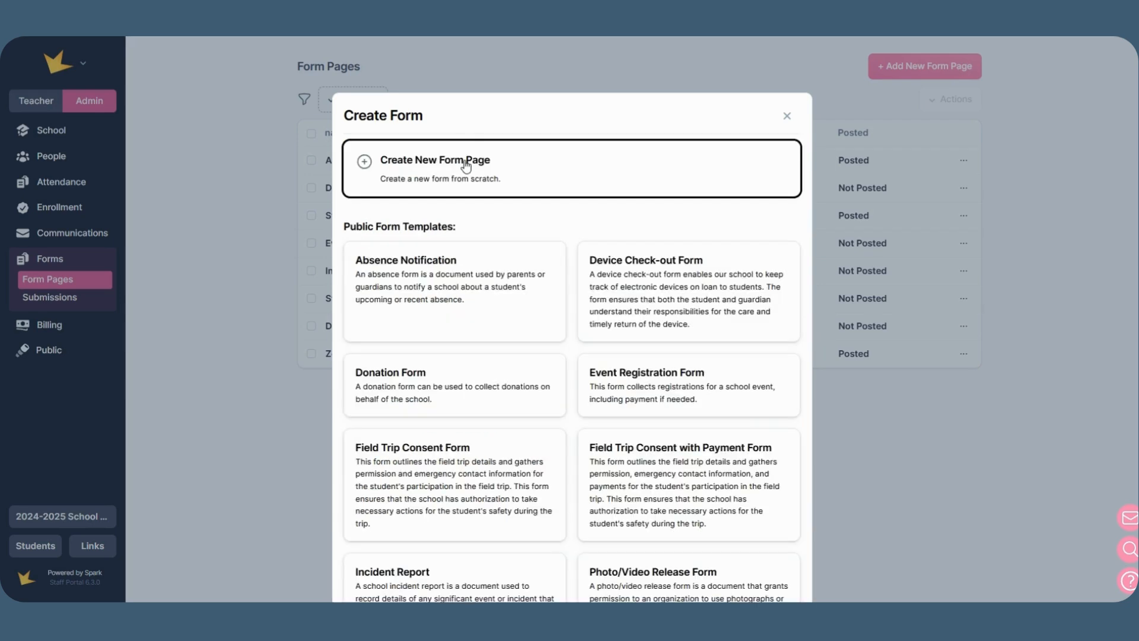
Create a new form page from scratch named "New Form", keeping the default notification and classroom settings
left_click(466, 165)
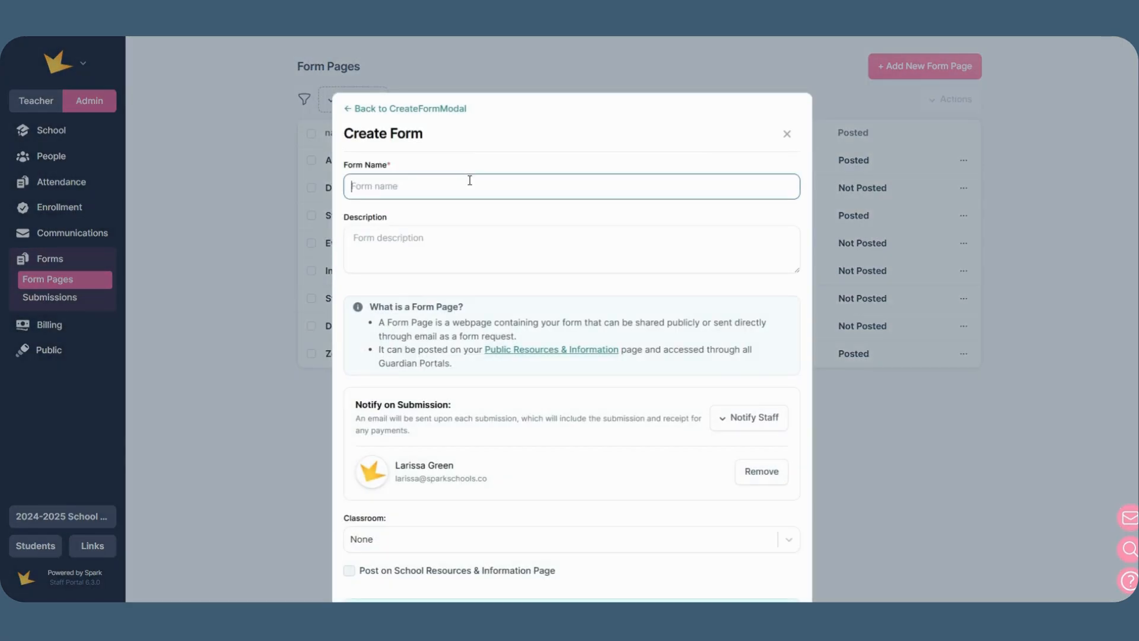
type("New Form")
scroll(463, 214, "down", 2)
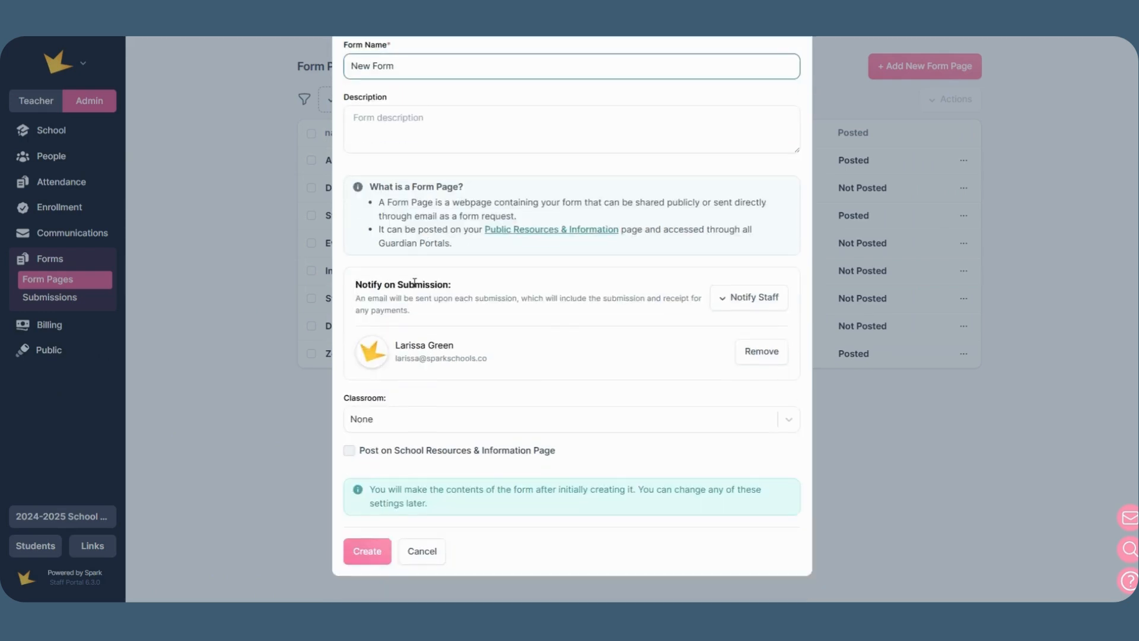
left_click(366, 552)
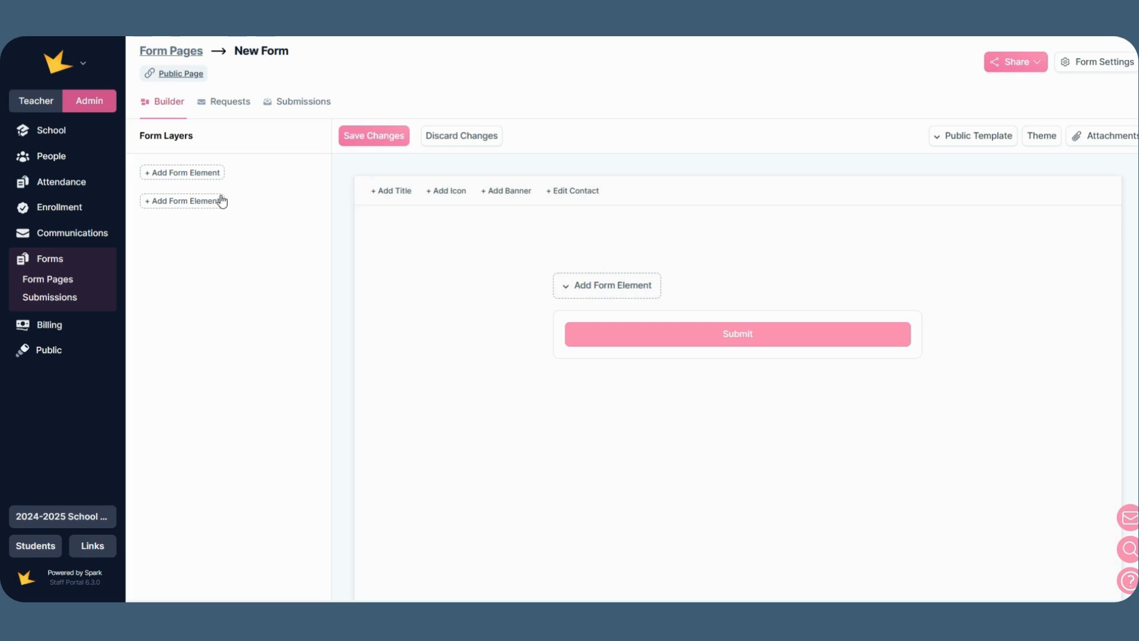
Add a Short Text input to the empty form
left_click(213, 176)
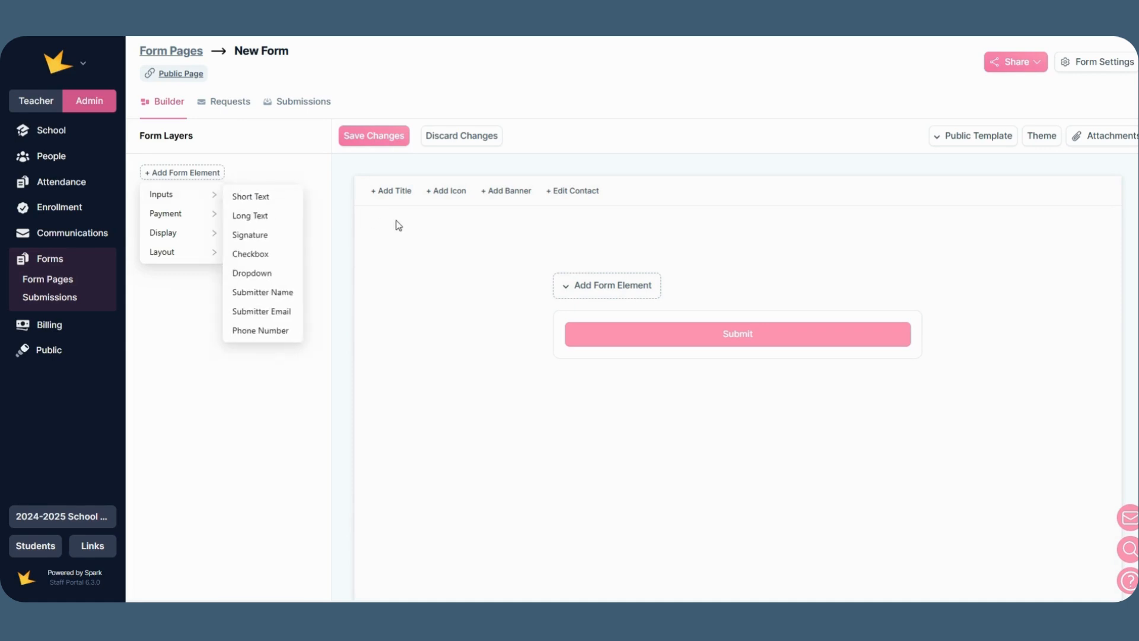
left_click(618, 298)
mouse_move(618, 320)
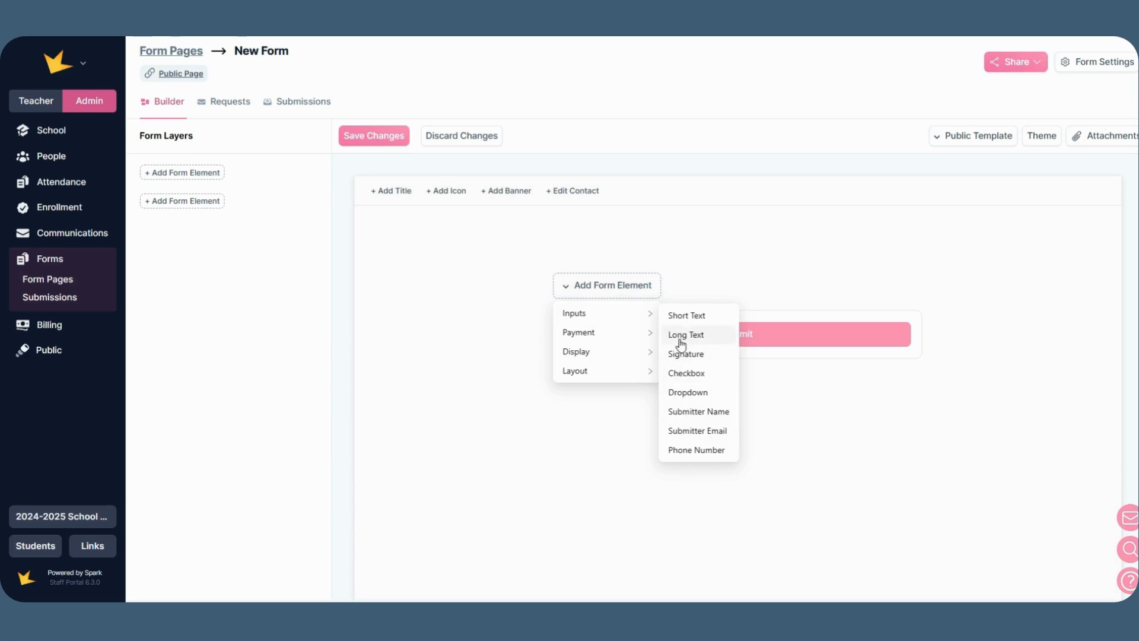
left_click(687, 320)
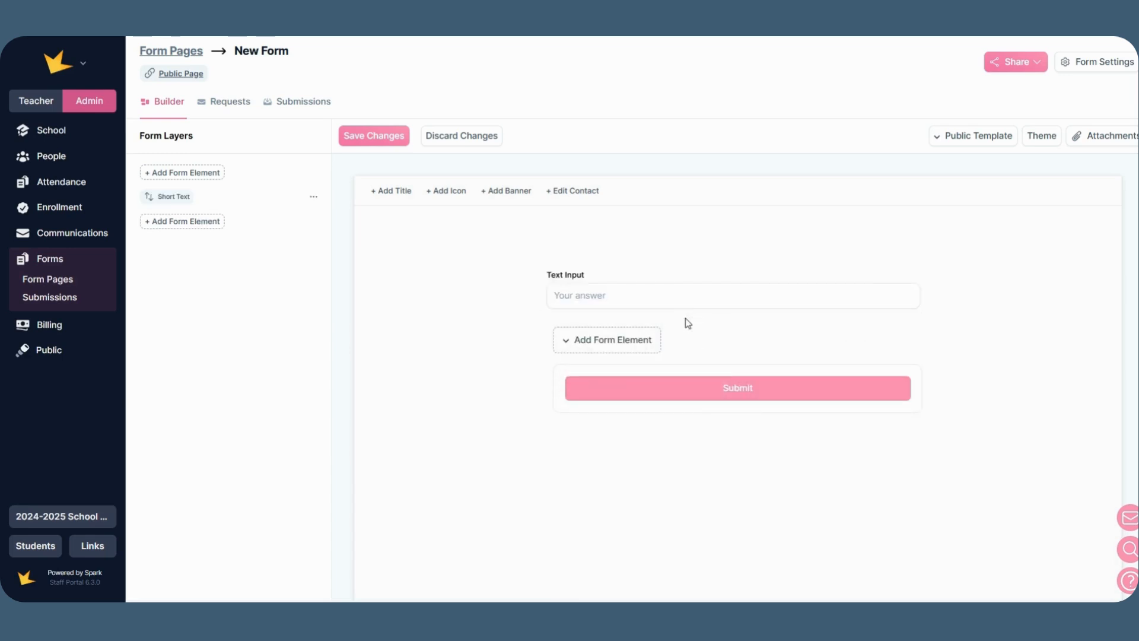
Give the short text input the label "Name", placeholder "name..." and helper text "Please enter your name"
mouse_move(604, 299)
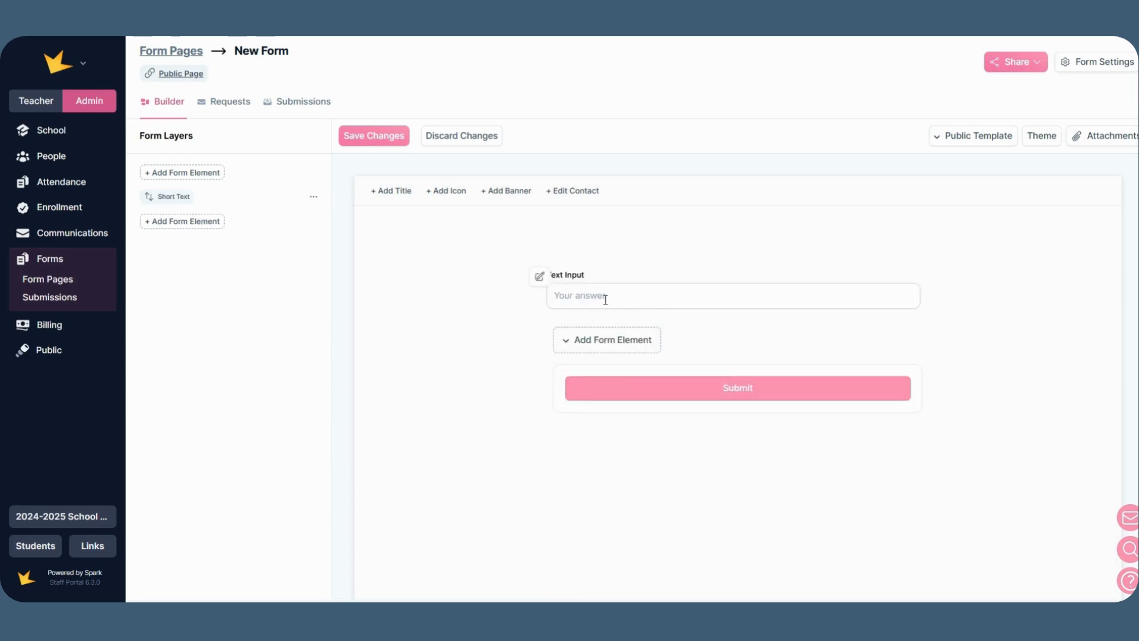
left_click(319, 204)
left_click(313, 226)
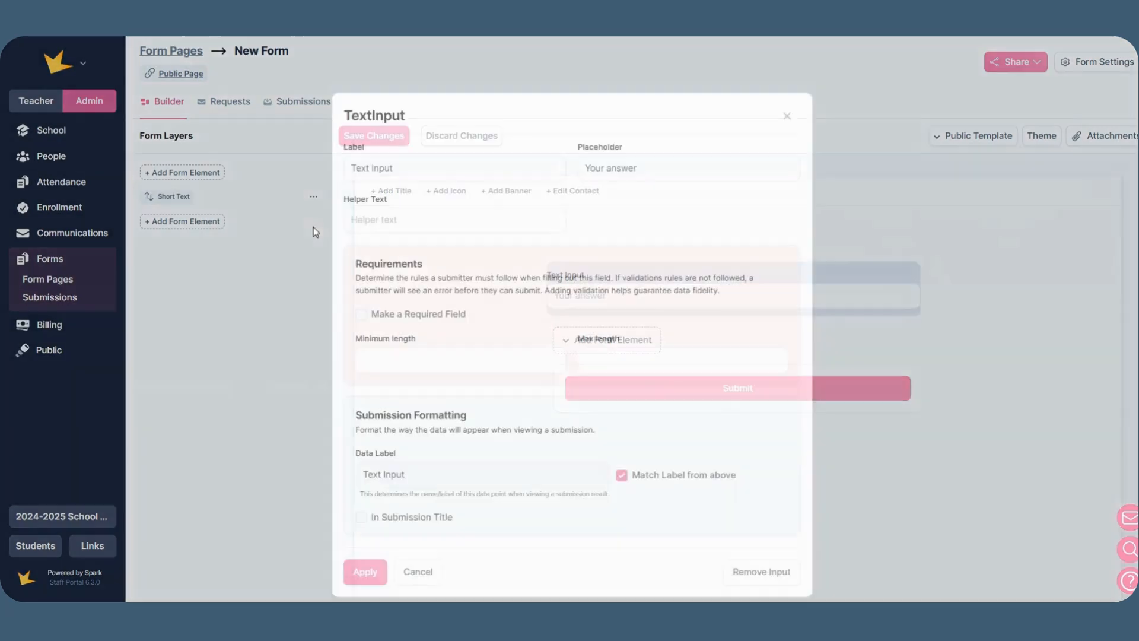
left_click(421, 170)
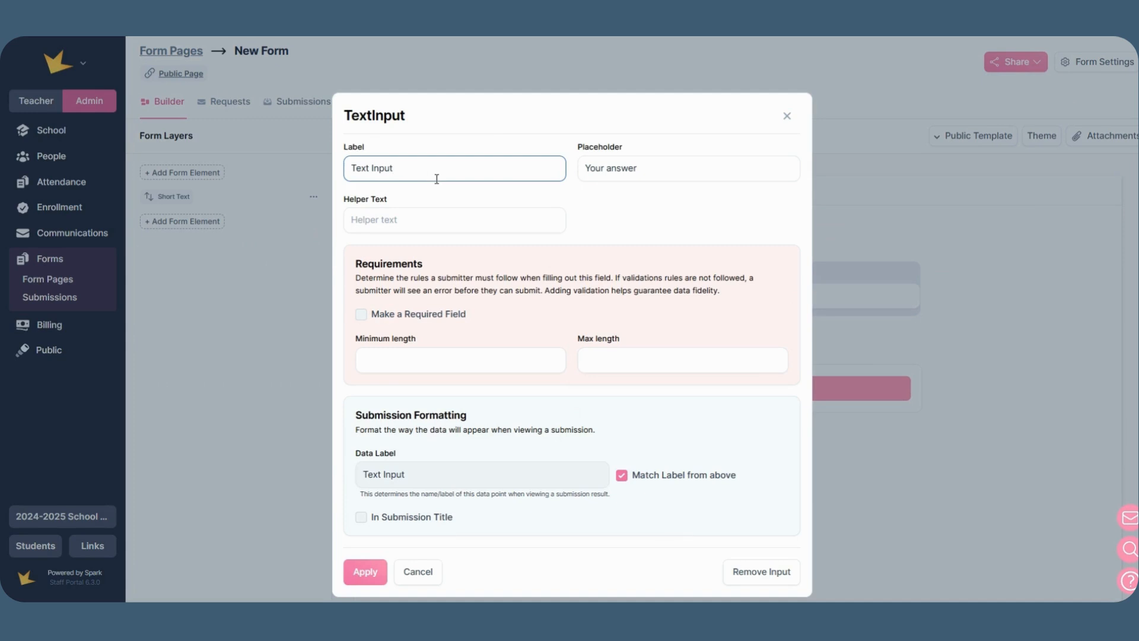
left_click_drag(442, 175, 304, 179)
type("Name")
key("Tab")
type("name...")
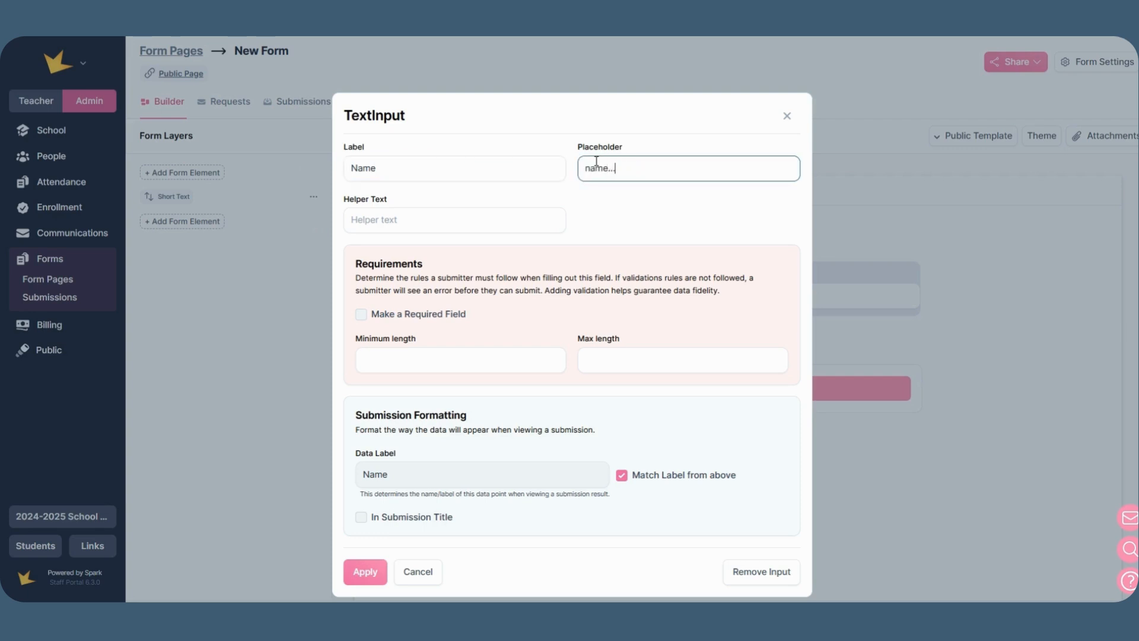
key("Tab")
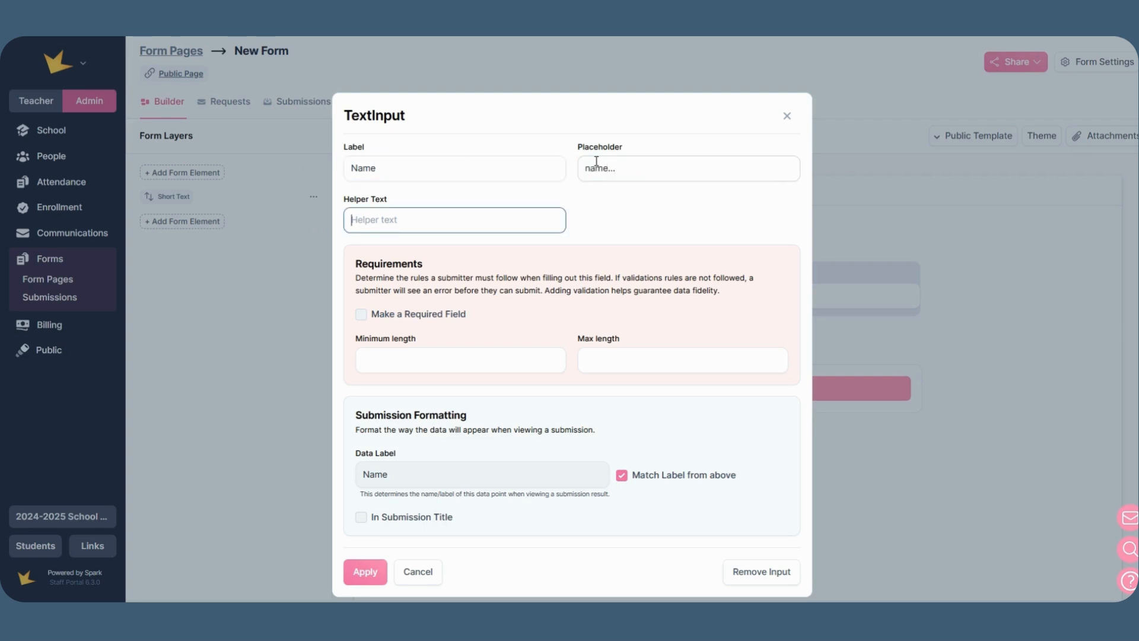
type("Please enter your name")
Make the Name input a required field, include it in the submission title, and apply the settings
left_click(360, 316)
scroll(410, 401, "down", 1)
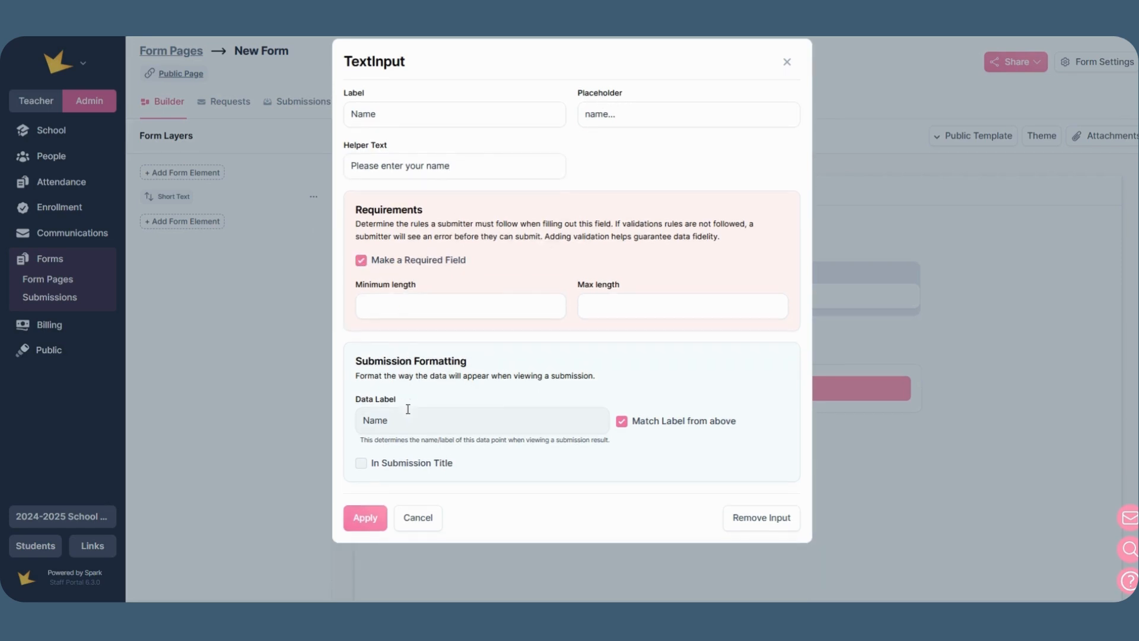
left_click(361, 464)
left_click(363, 518)
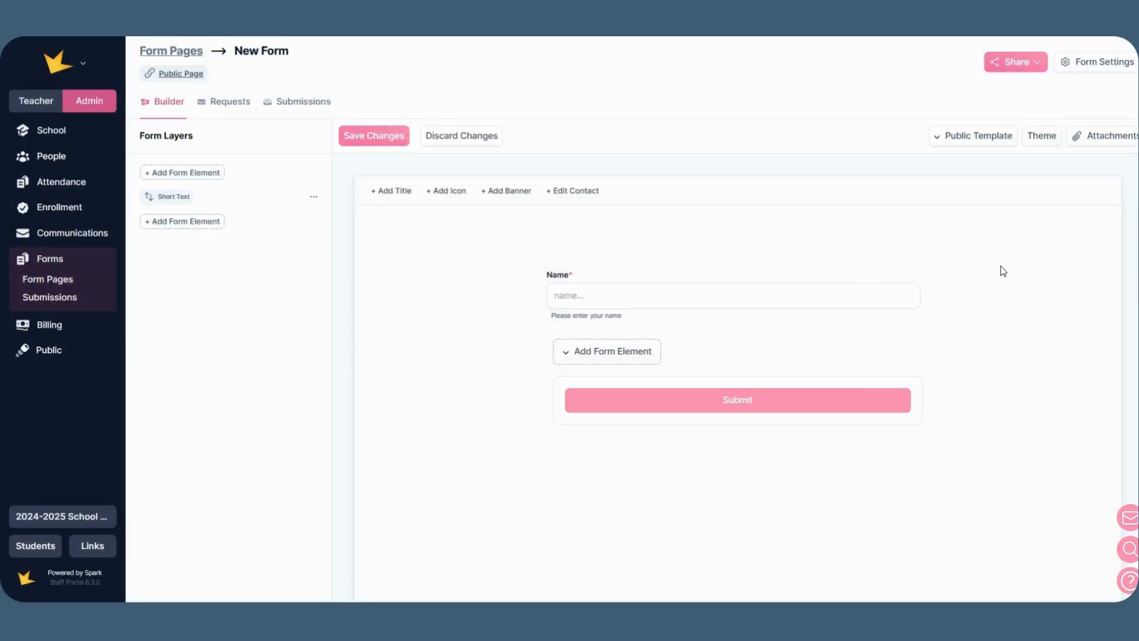
Add a Dropdown input to the form and review its settings without changing them
left_click(618, 348)
mouse_move(613, 379)
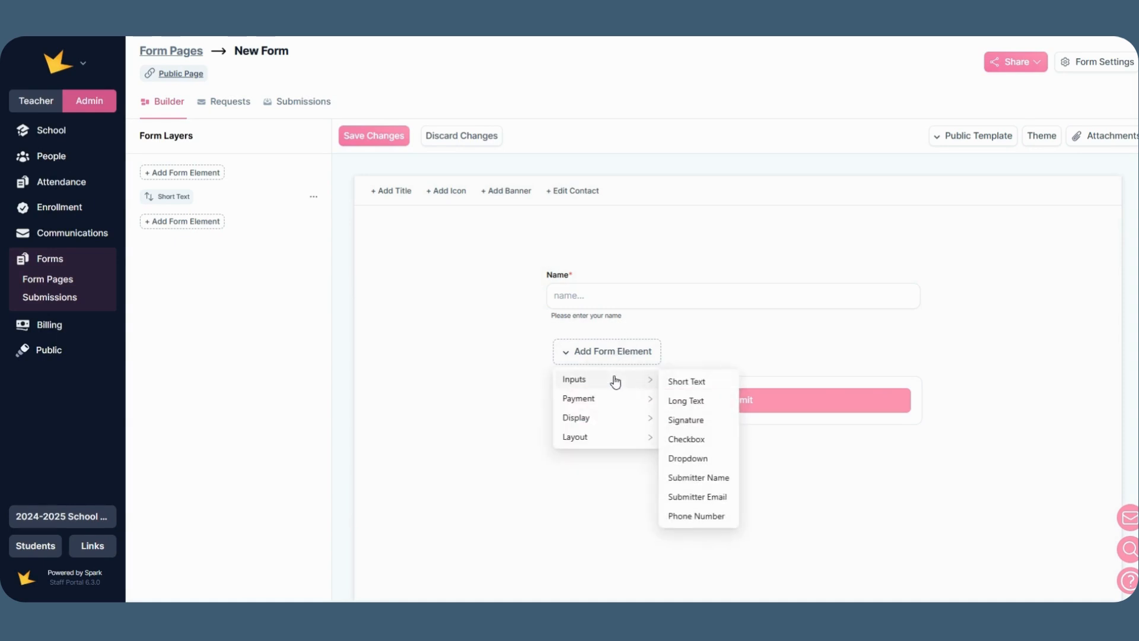
left_click(695, 459)
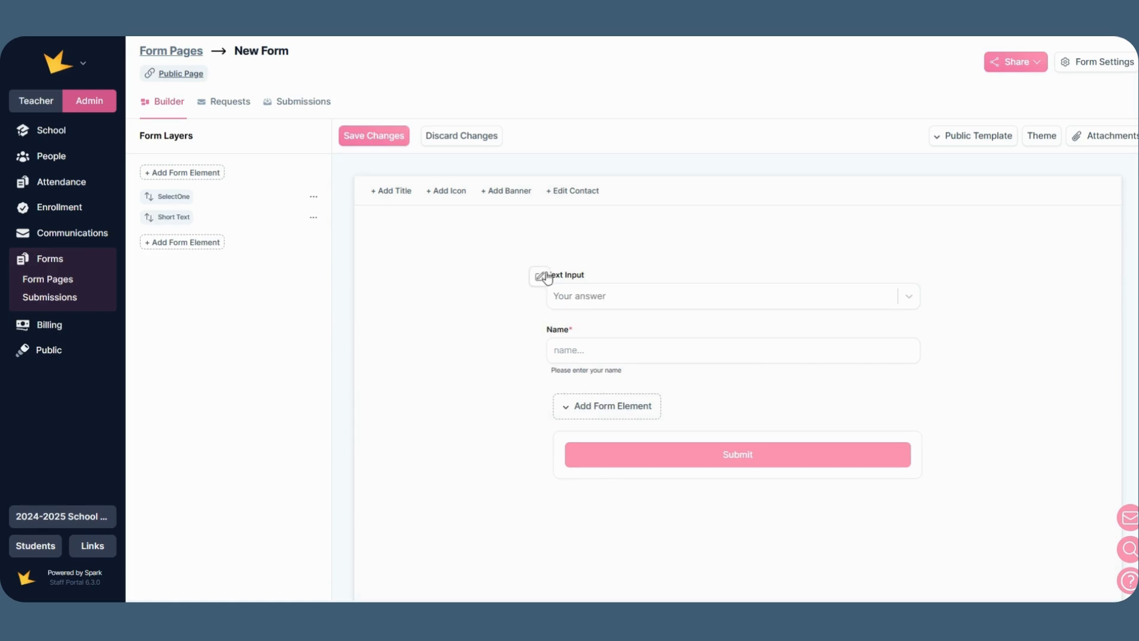
left_click(543, 275)
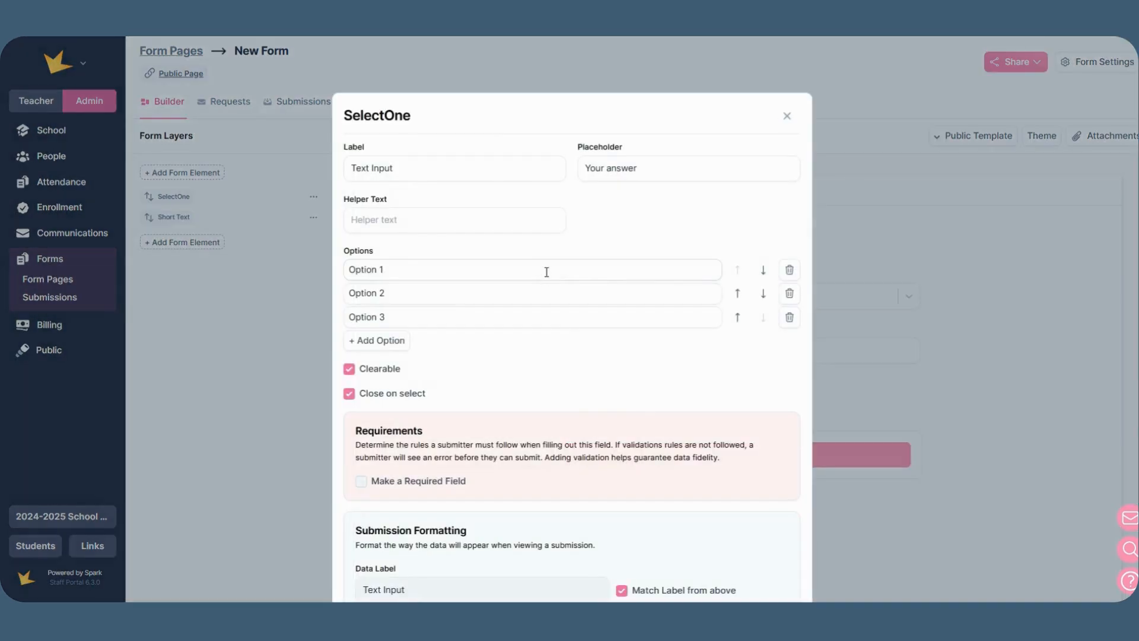
left_click(789, 114)
Add a Signature input to the form and draw a sample signature in it
left_click(630, 413)
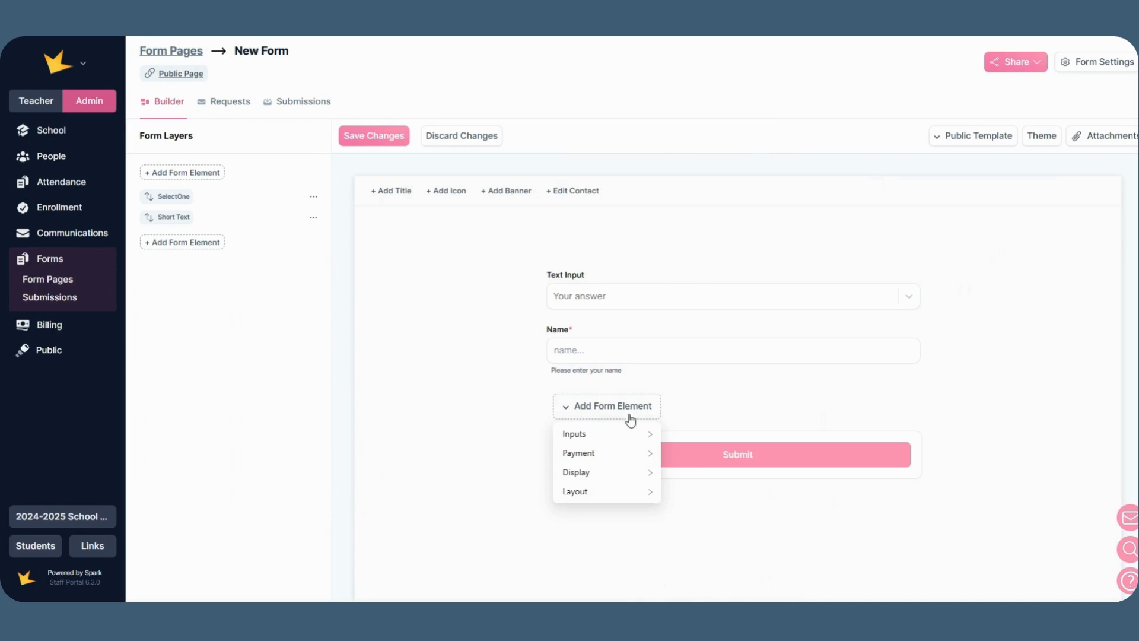
mouse_move(629, 436)
left_click(709, 475)
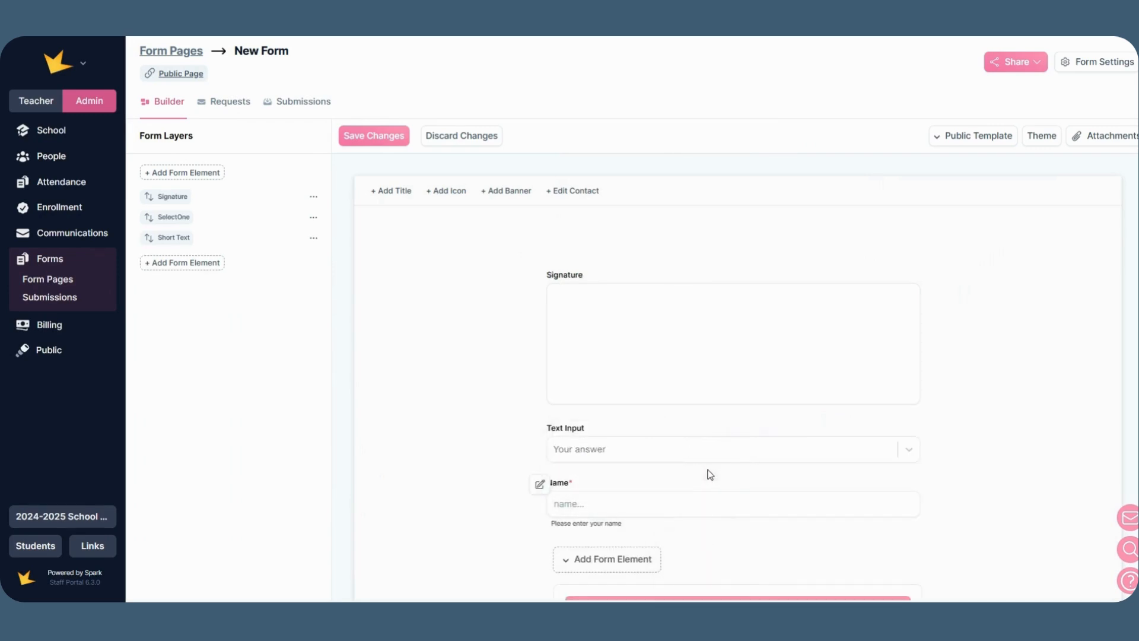
left_click_drag(581, 324, 852, 375)
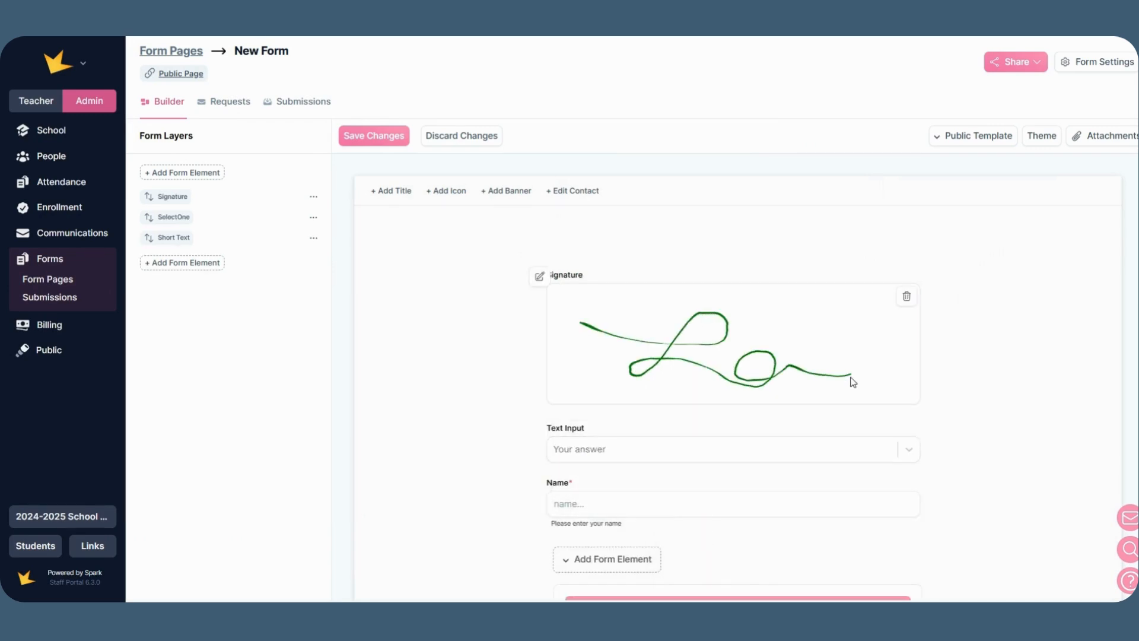
Add a Payment element to the form and review its item settings without changing them
scroll(664, 474, "down", 1)
left_click(621, 500)
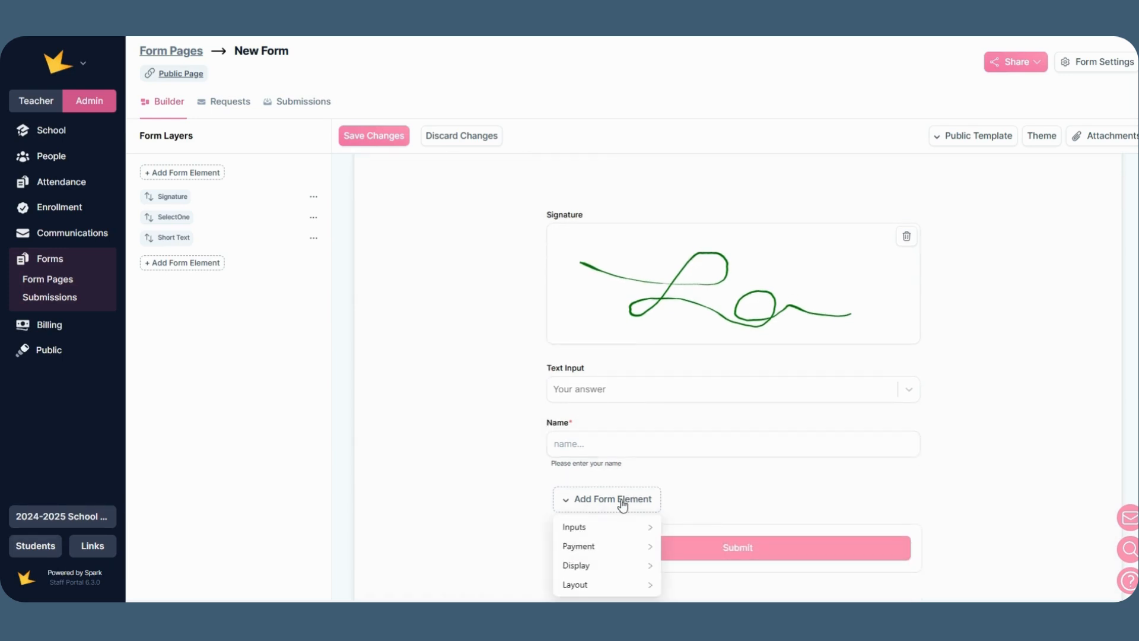
scroll(620, 503, "down", 1)
mouse_move(621, 505)
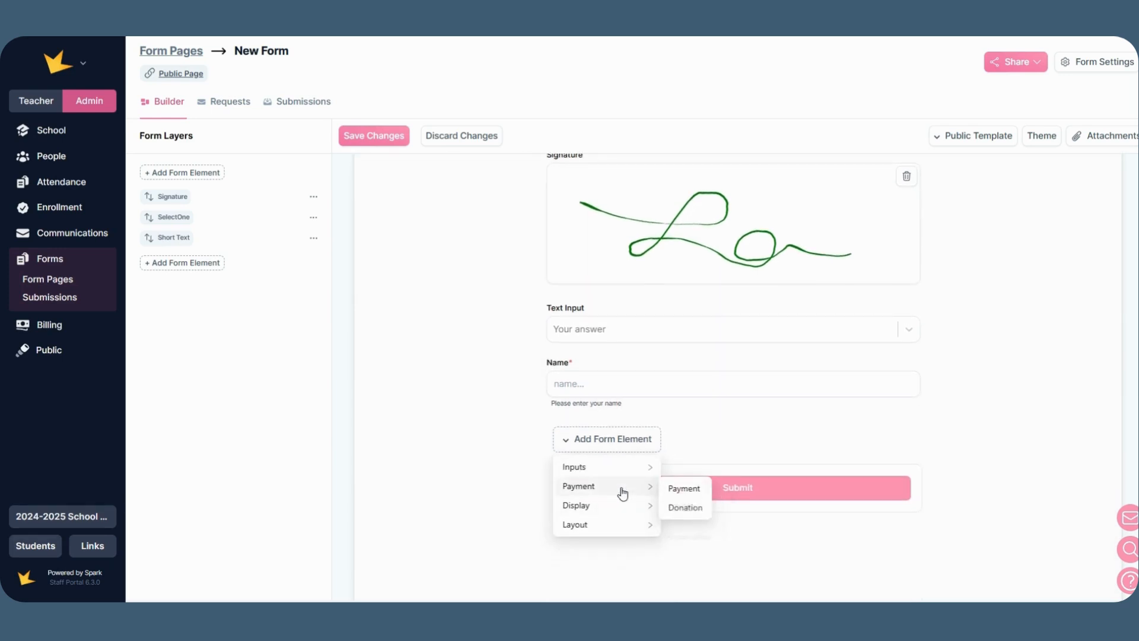
left_click(680, 489)
scroll(777, 458, "up", 2)
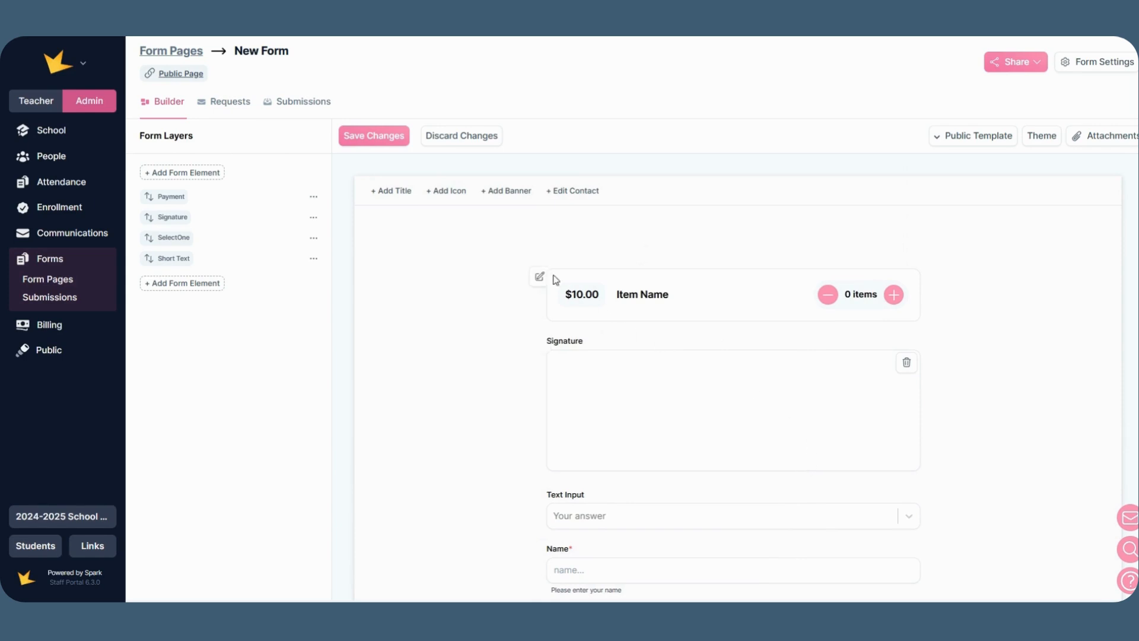
left_click(540, 277)
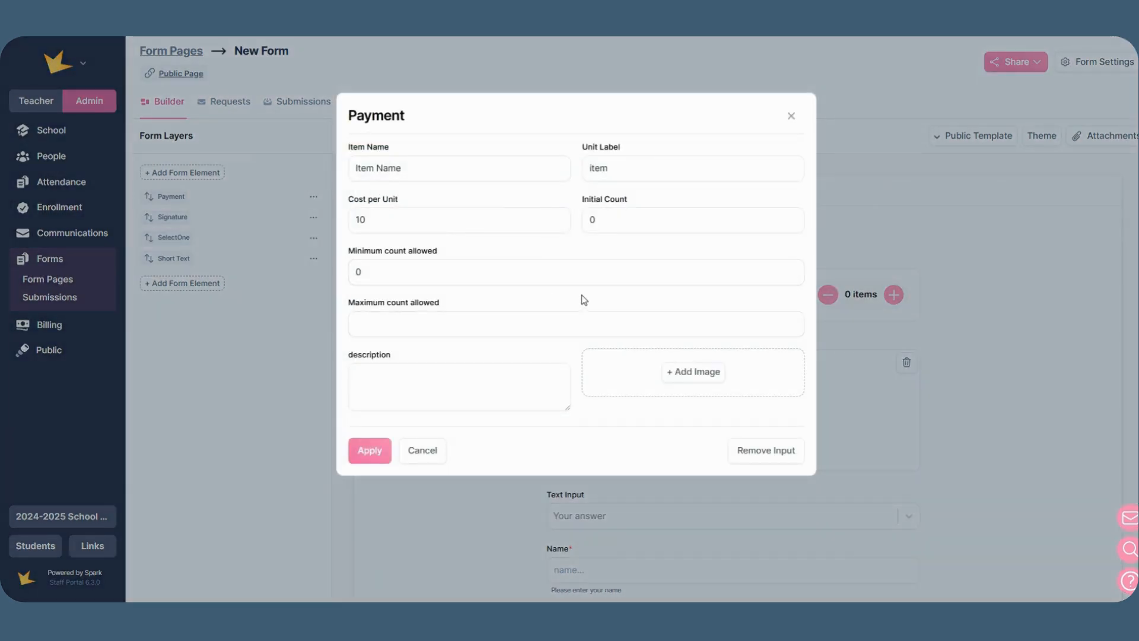
left_click(791, 116)
Add a Heading and a Horizontal Rule display element to the form
scroll(676, 282, "down", 3)
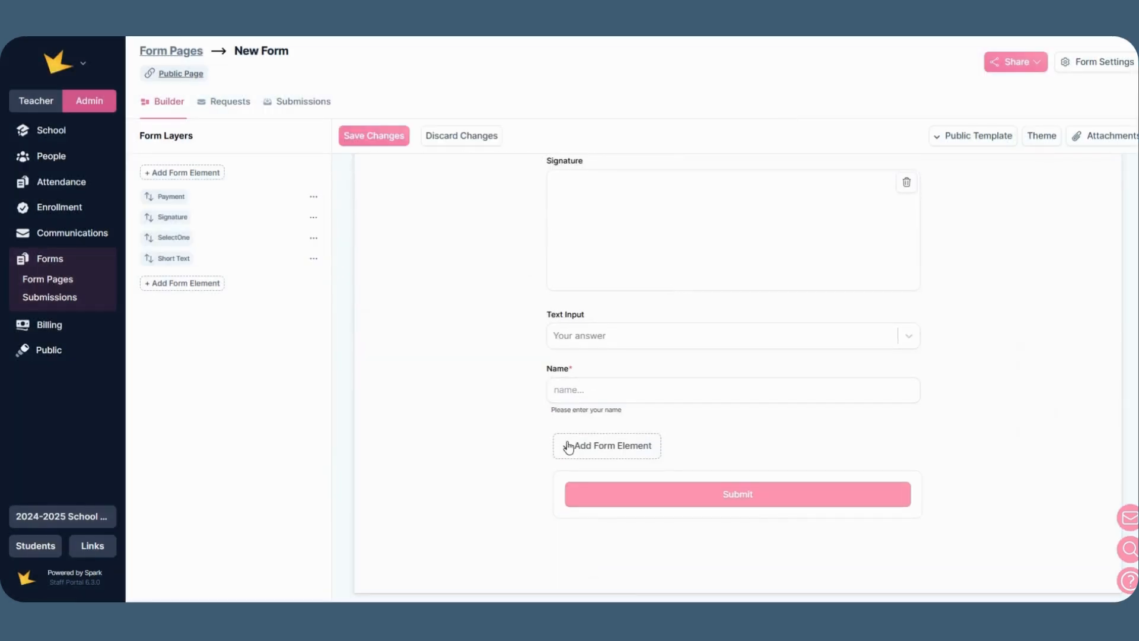
left_click(569, 447)
mouse_move(572, 514)
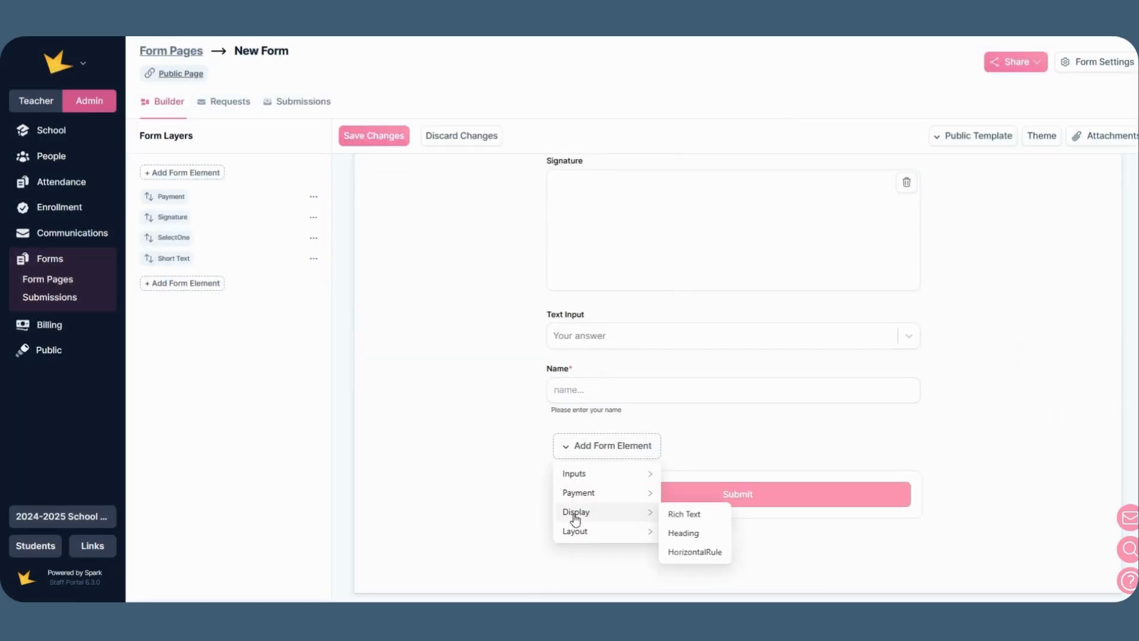
left_click(706, 534)
left_click(617, 514)
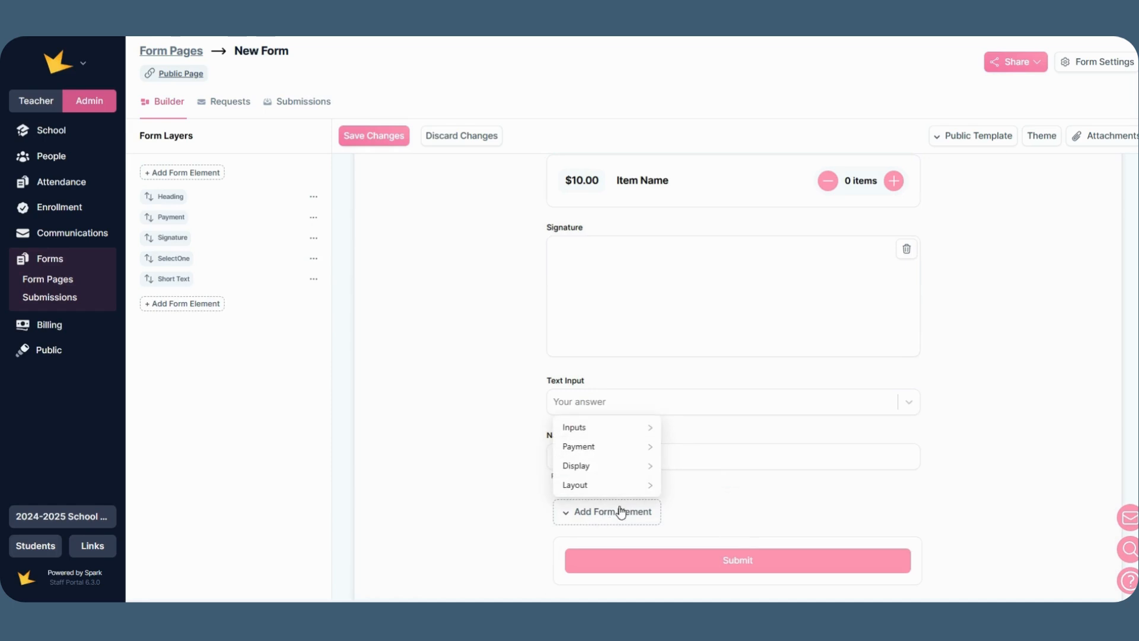
mouse_move(653, 466)
left_click(696, 506)
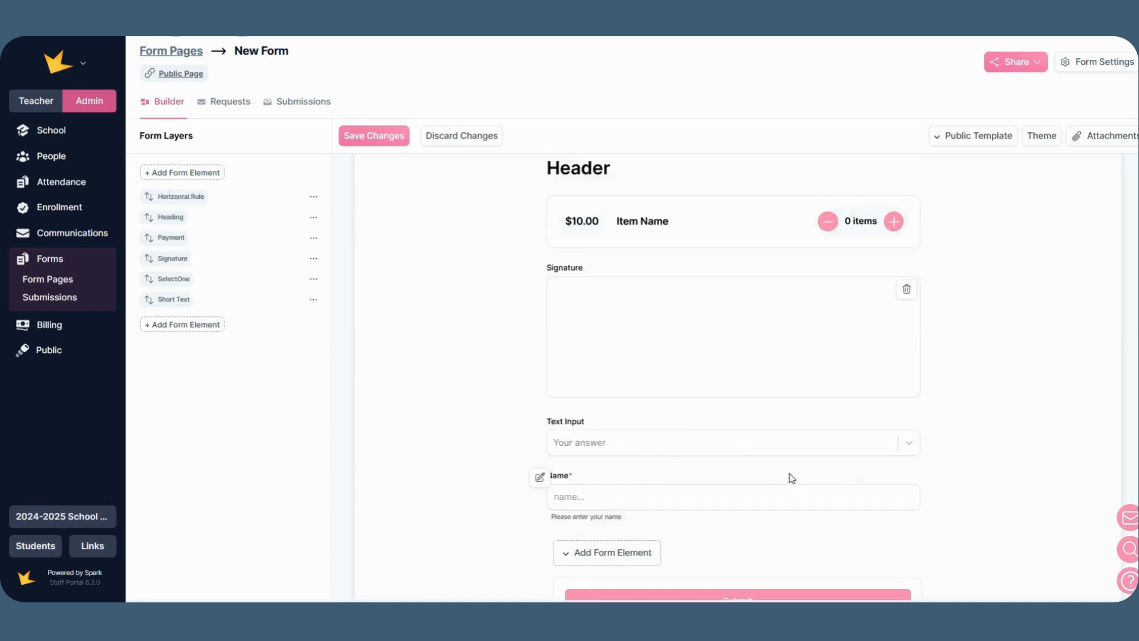
Review the header element's text and size settings, then close them without changes
scroll(789, 472, "up", 2)
left_click(541, 294)
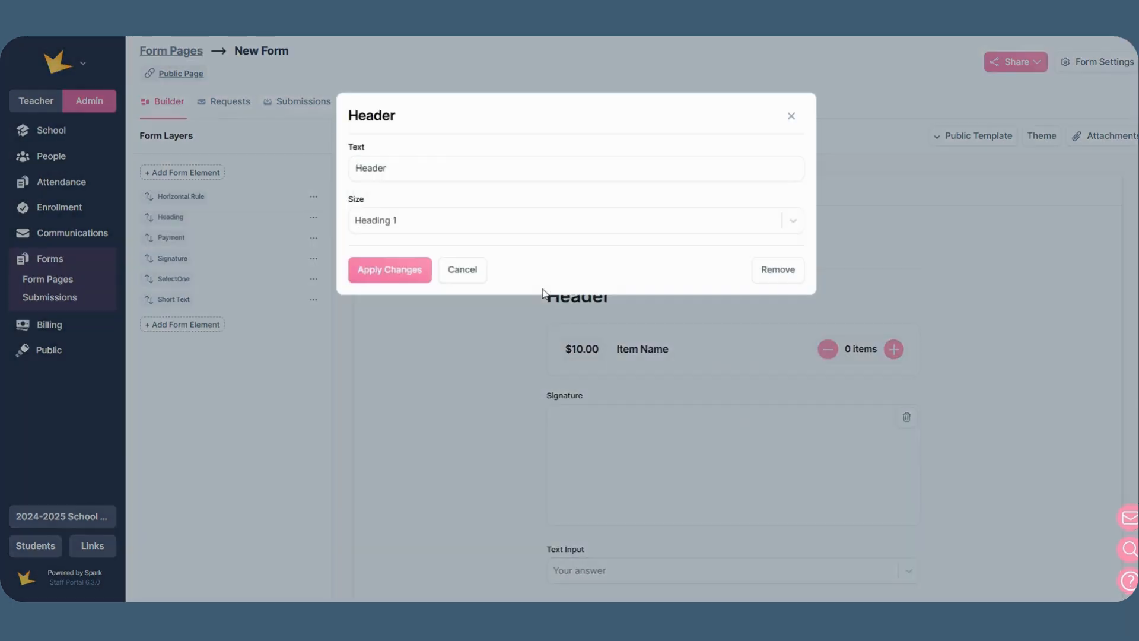
left_click(473, 273)
scroll(650, 356, "down", 5)
left_click(616, 412)
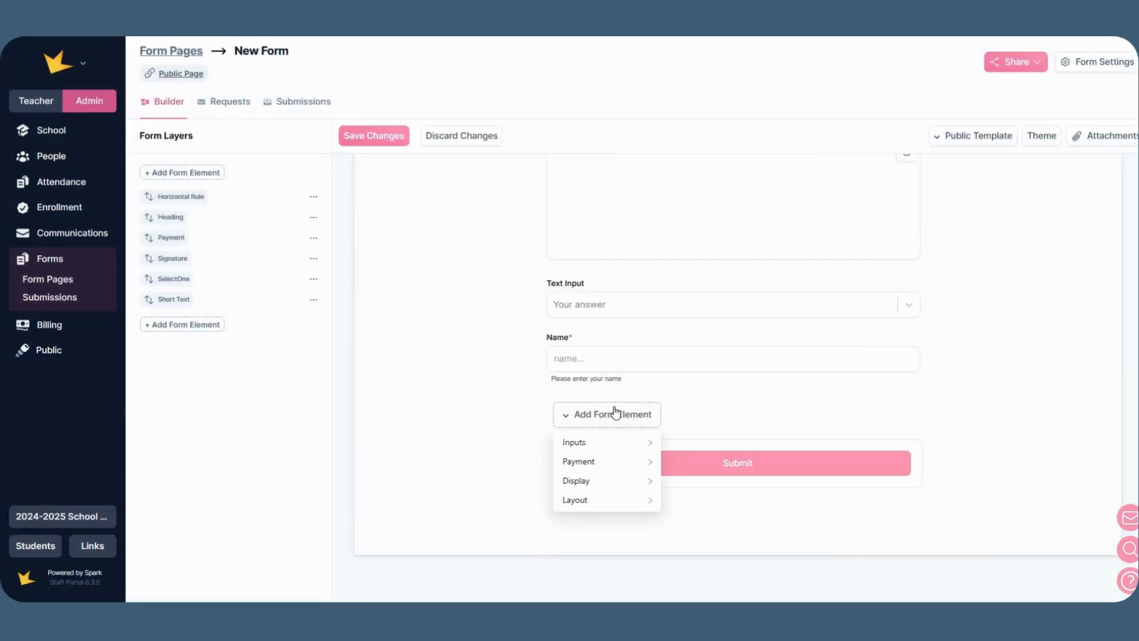
mouse_move(606, 507)
scroll(1009, 431, "up", 5)
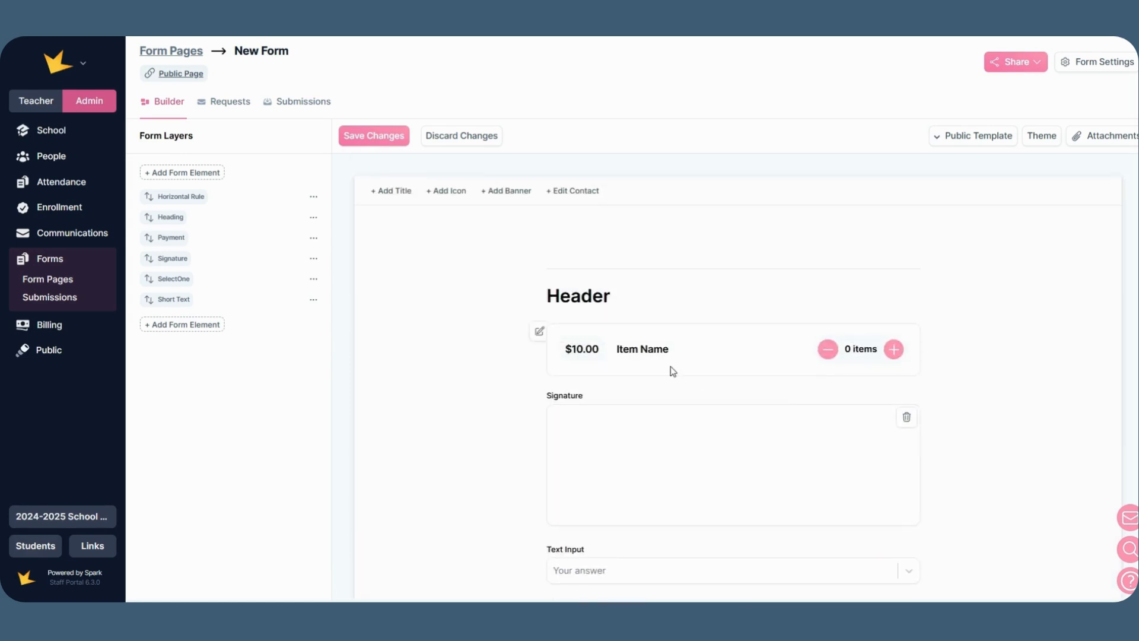
Move the Horizontal Rule below the Heading and the Payment element to the end of the form, after Short Text
left_click_drag(198, 202, 204, 231)
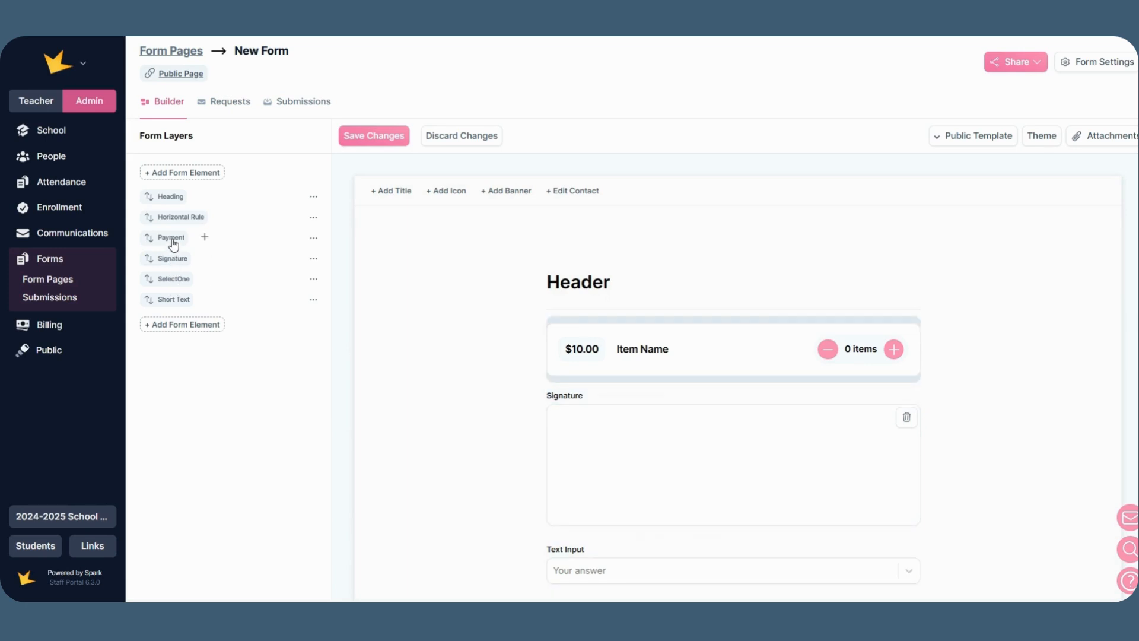
left_click_drag(173, 245, 187, 306)
scroll(530, 323, "down", 3)
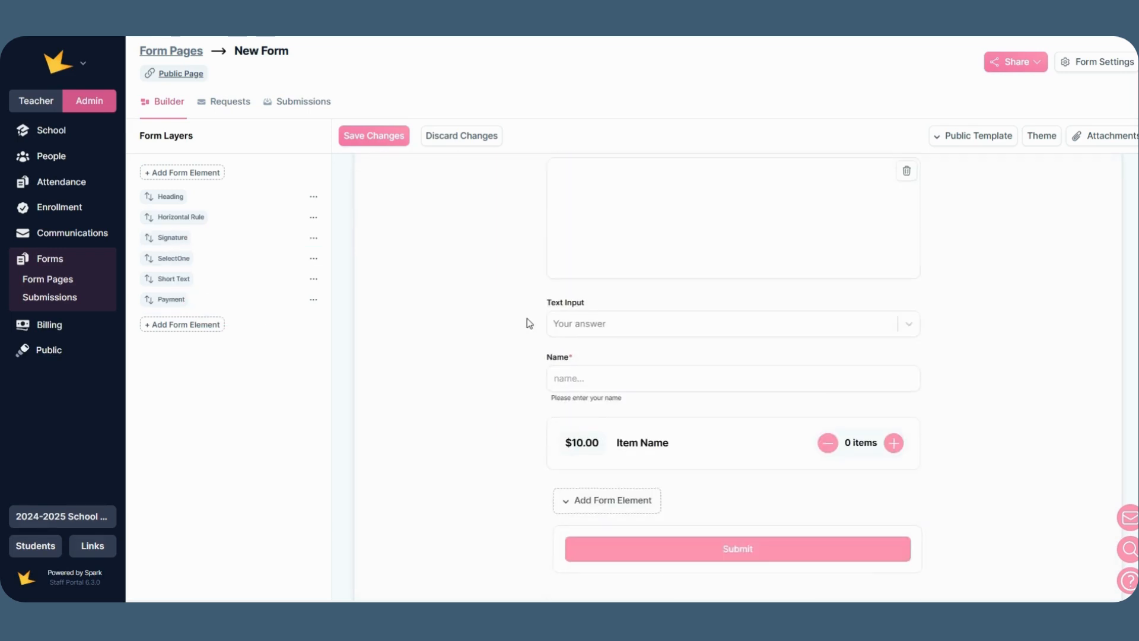
scroll(528, 317, "up", 3)
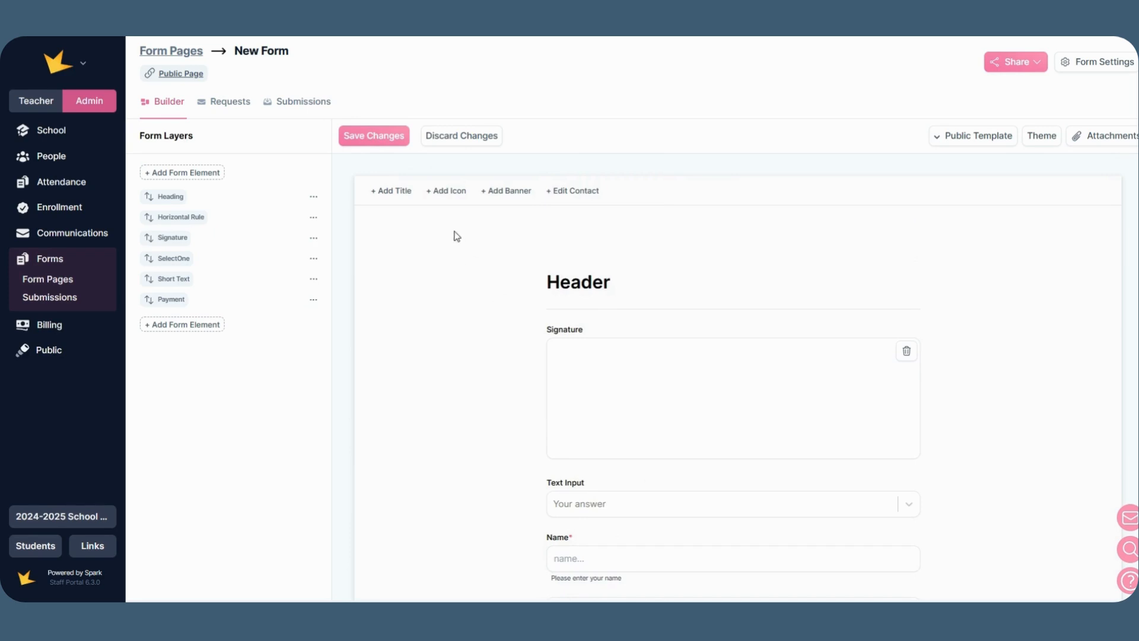
Add a title to the form and select the Public Template as its template
left_click(397, 143)
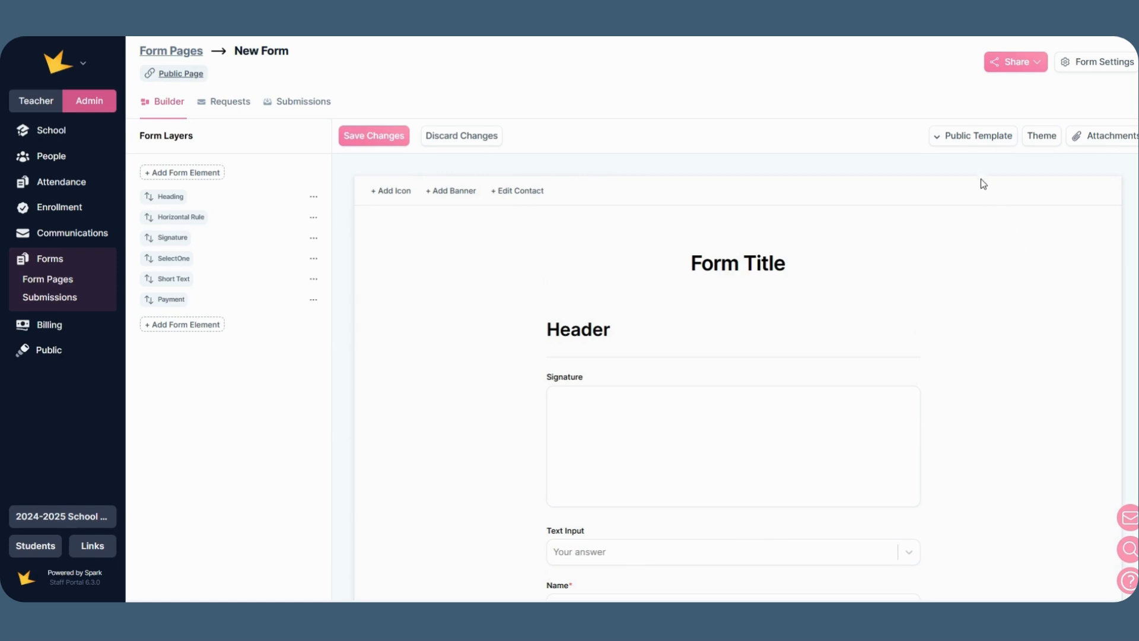
left_click(966, 143)
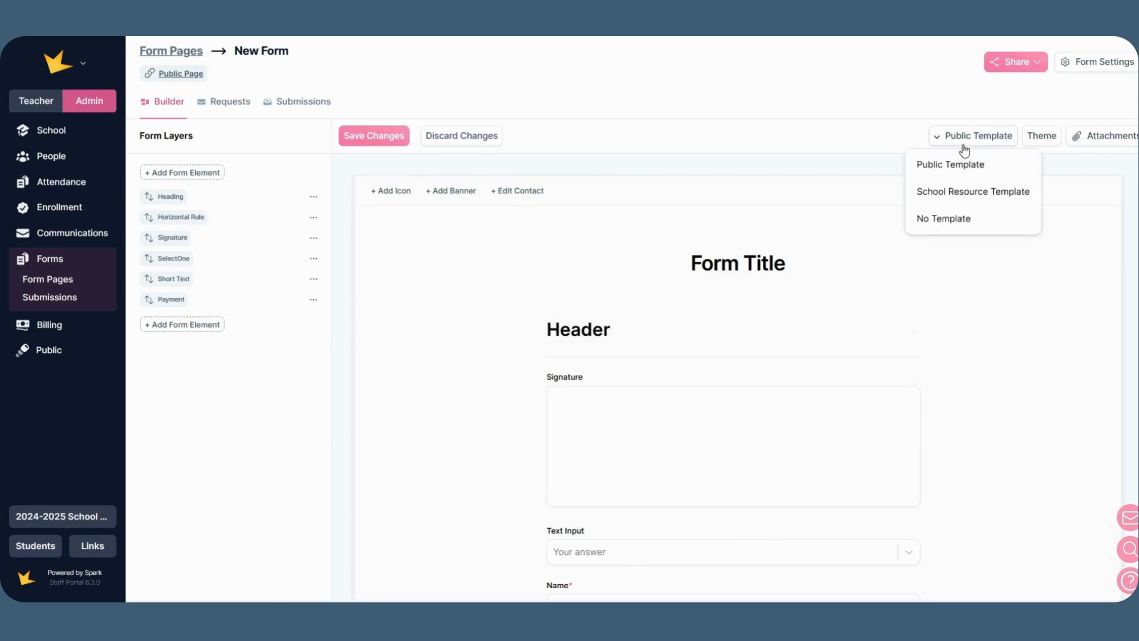
left_click(962, 170)
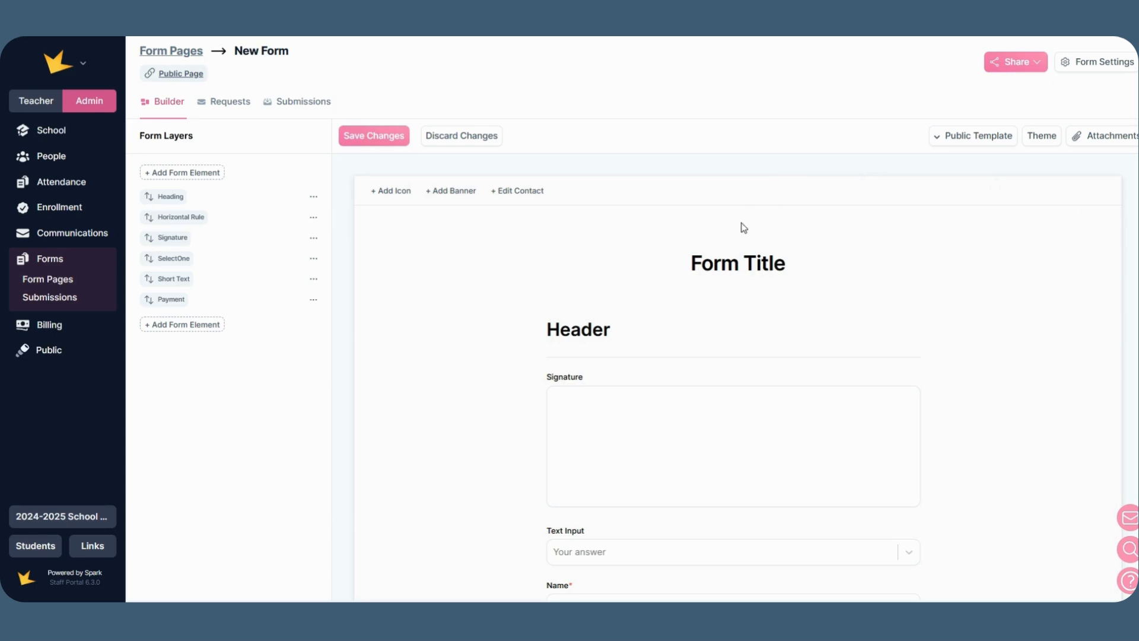
Review the form's icon upload, banner upload and contact options, closing each without changes
left_click(406, 192)
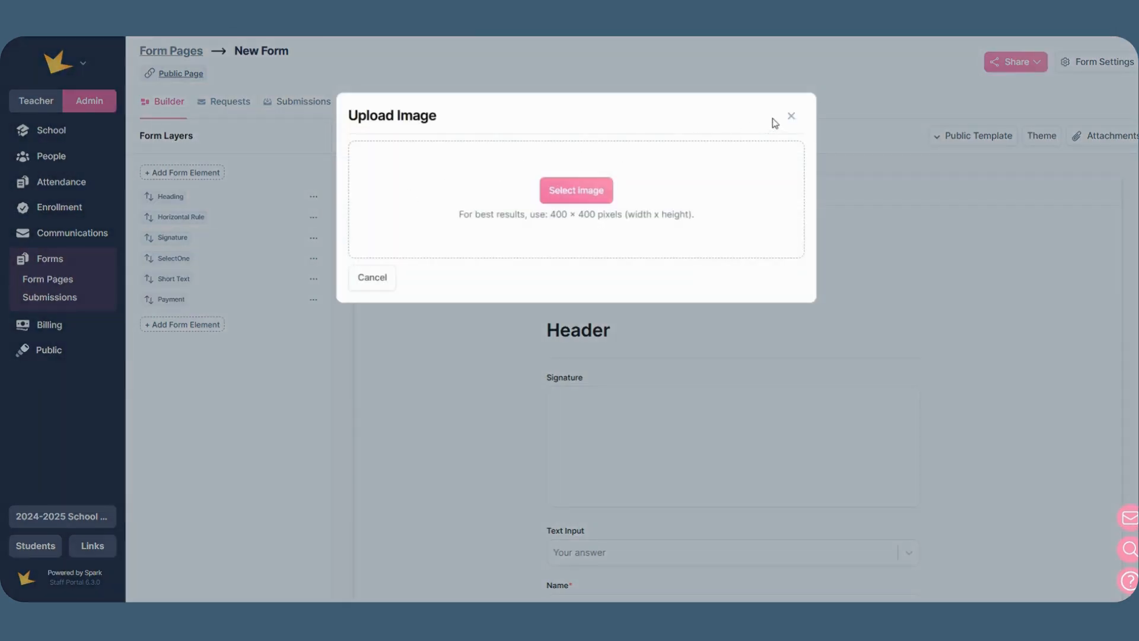
left_click(791, 115)
left_click(456, 197)
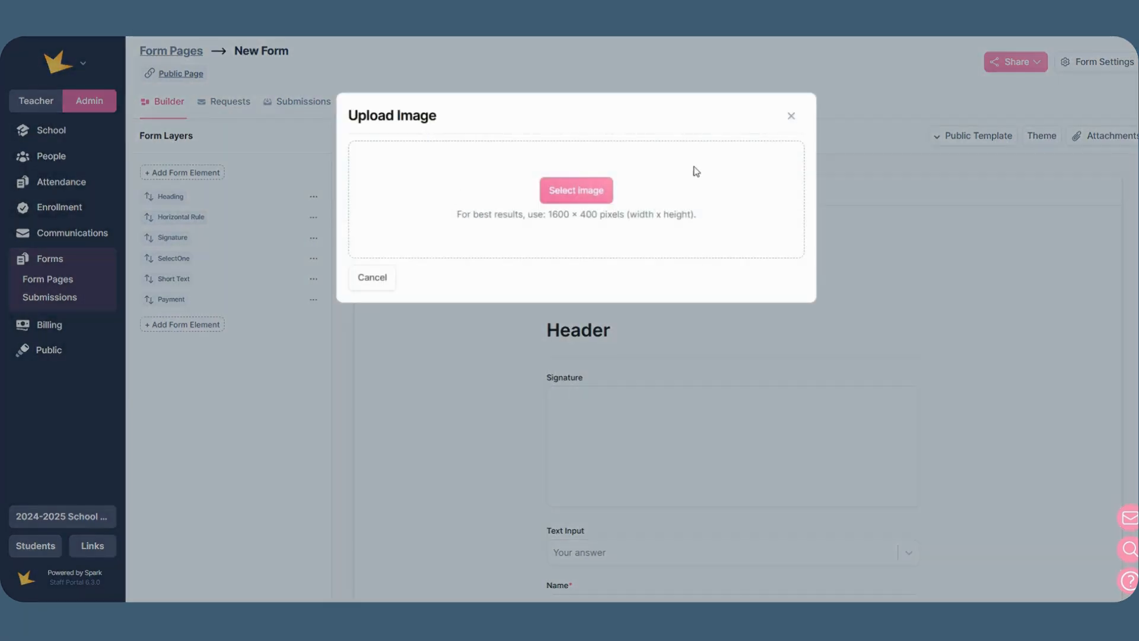
left_click(791, 116)
left_click(522, 192)
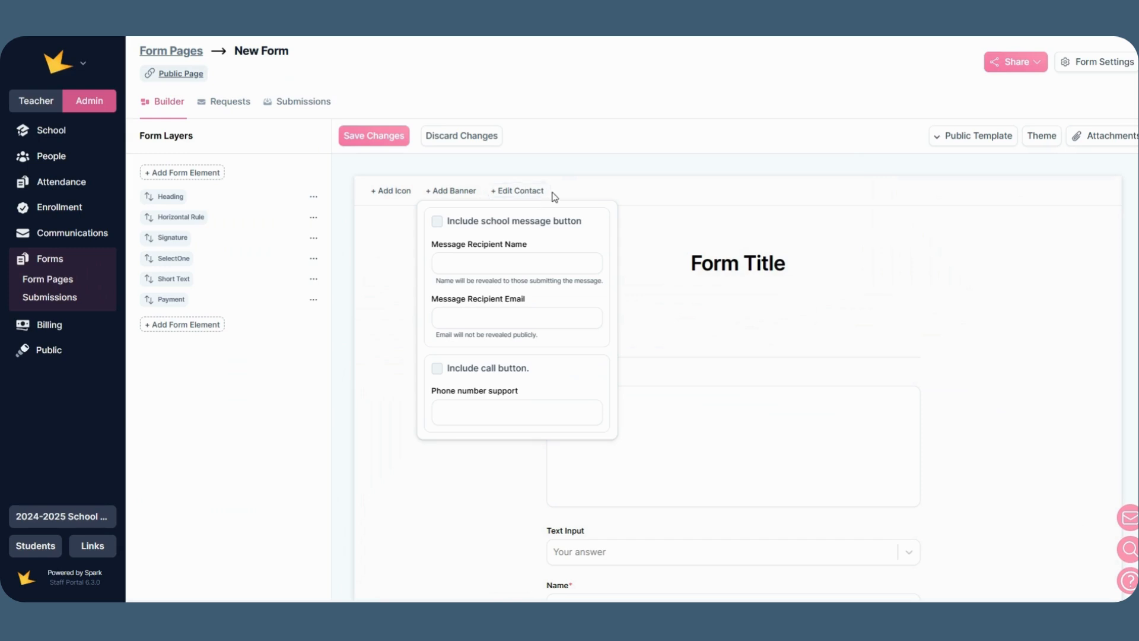
left_click(907, 204)
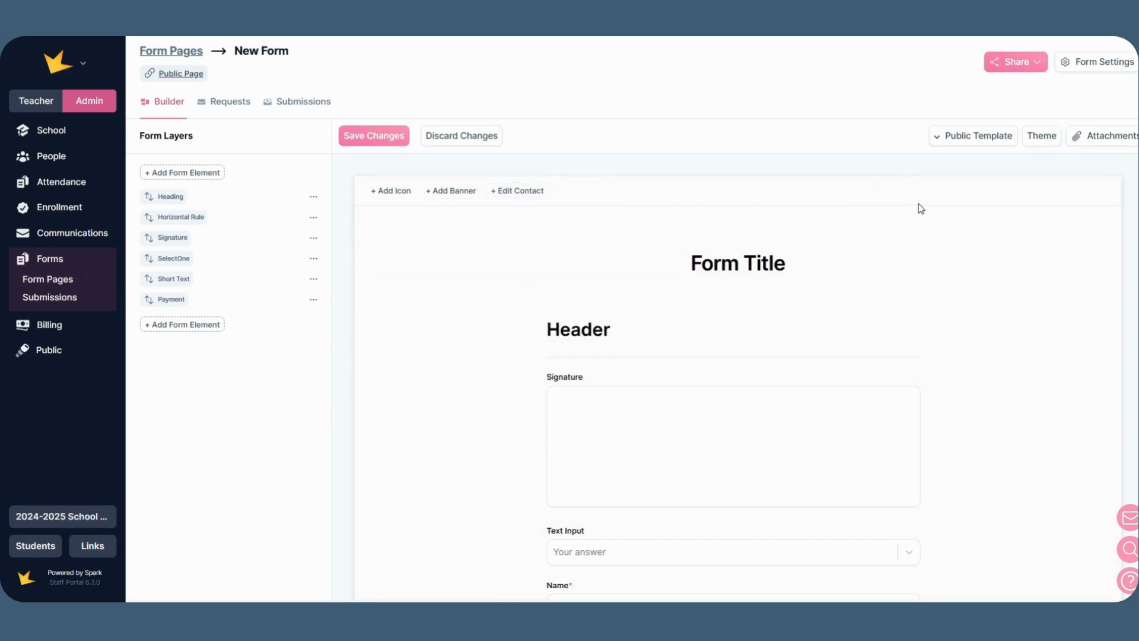
Apply the School Resource Template to the form and view its title setting without changing the text
left_click(975, 149)
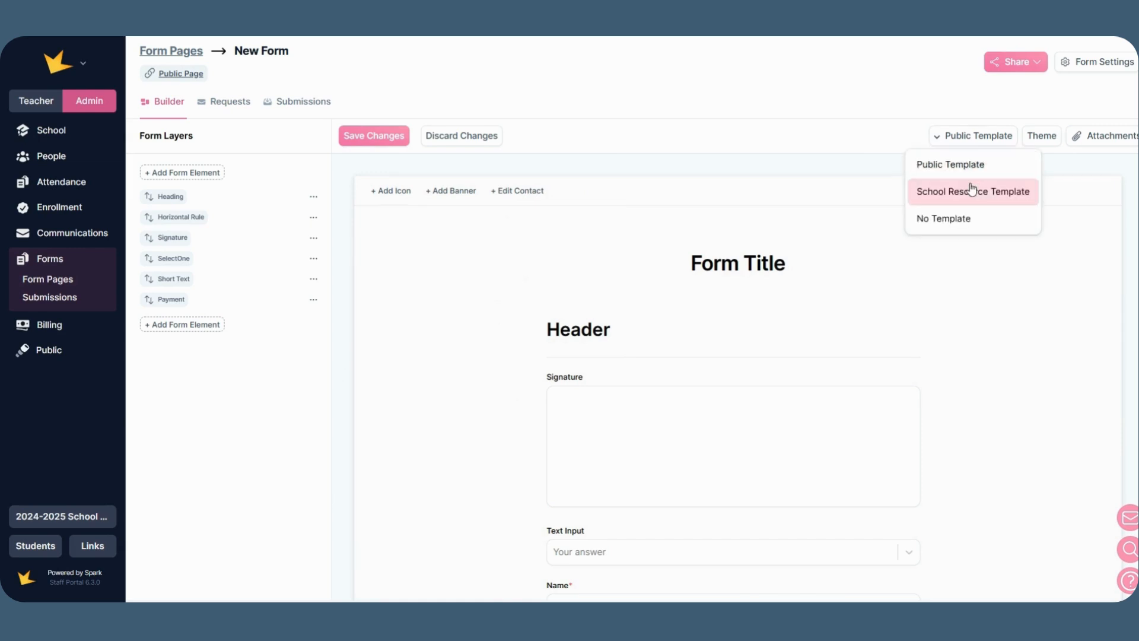
left_click(972, 190)
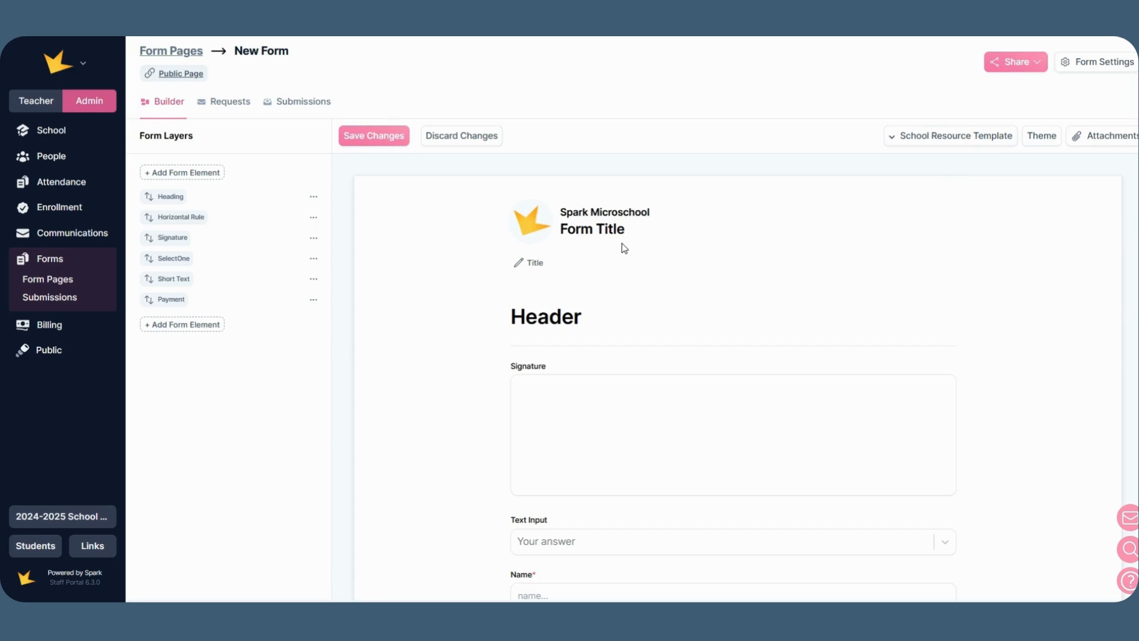
left_click(531, 270)
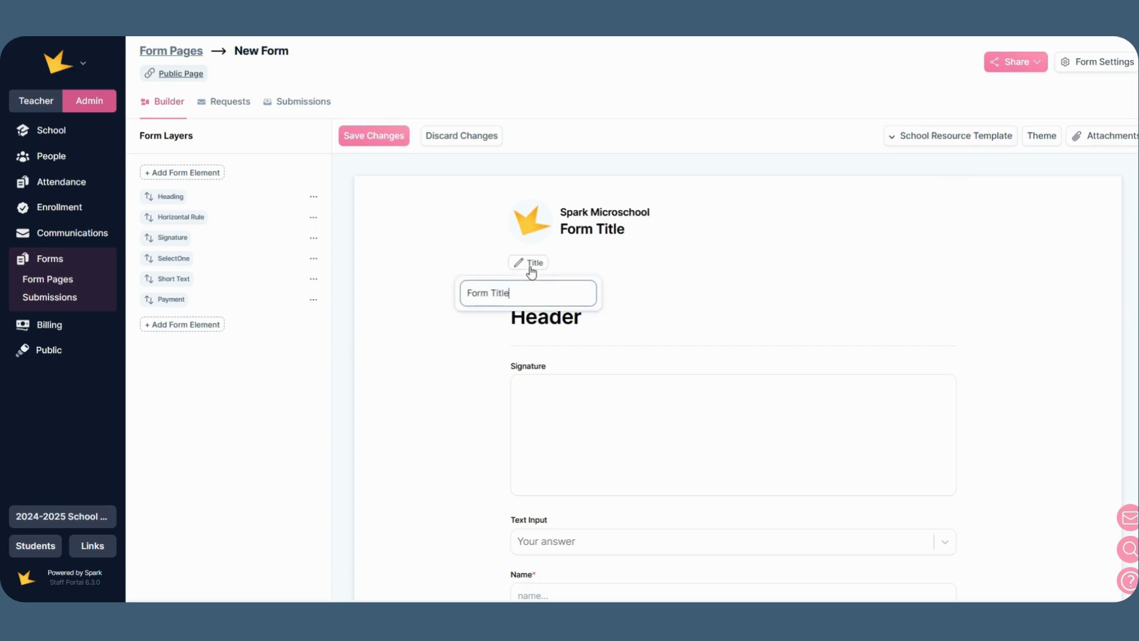
left_click(654, 269)
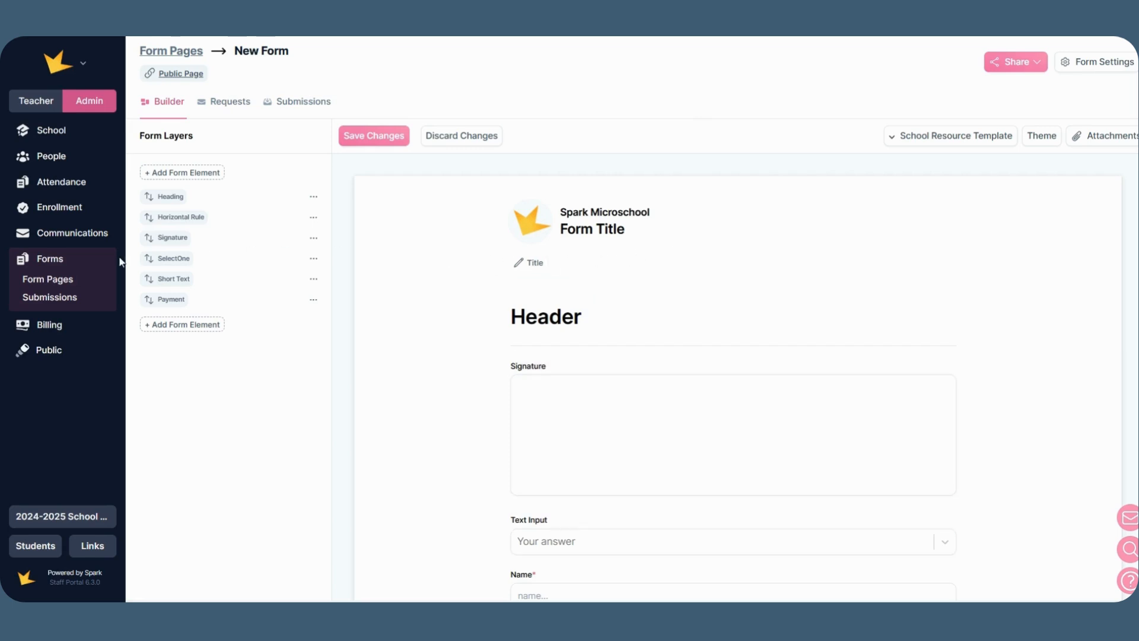
Open the Zoo Field Trip Consent & Payment Form and set its theme background to a pale peach color
left_click(59, 279)
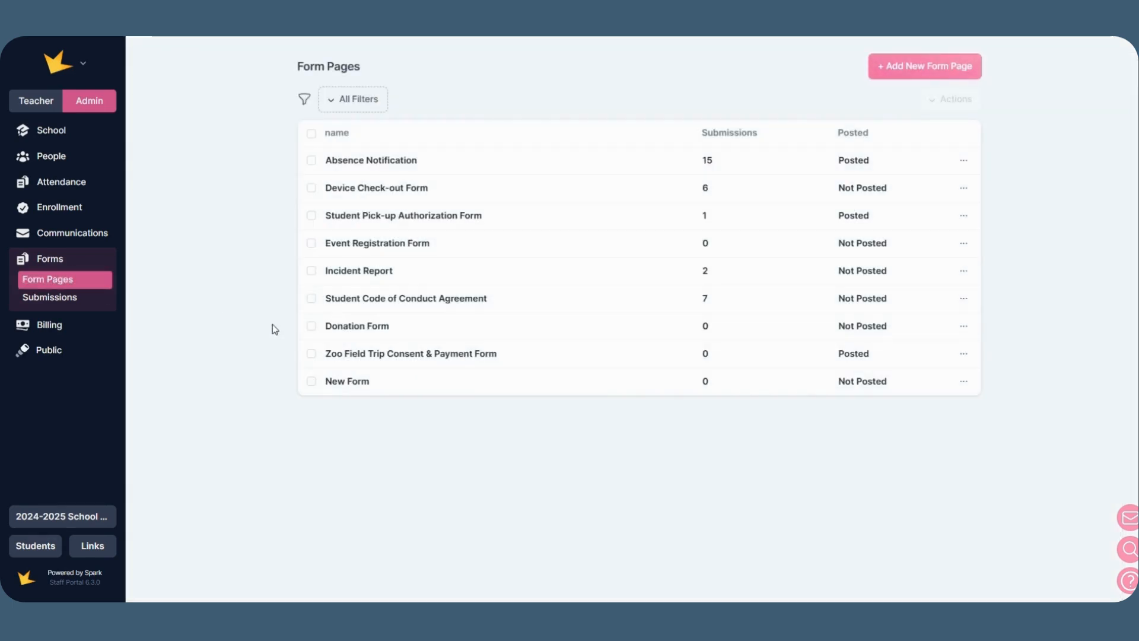
left_click(366, 353)
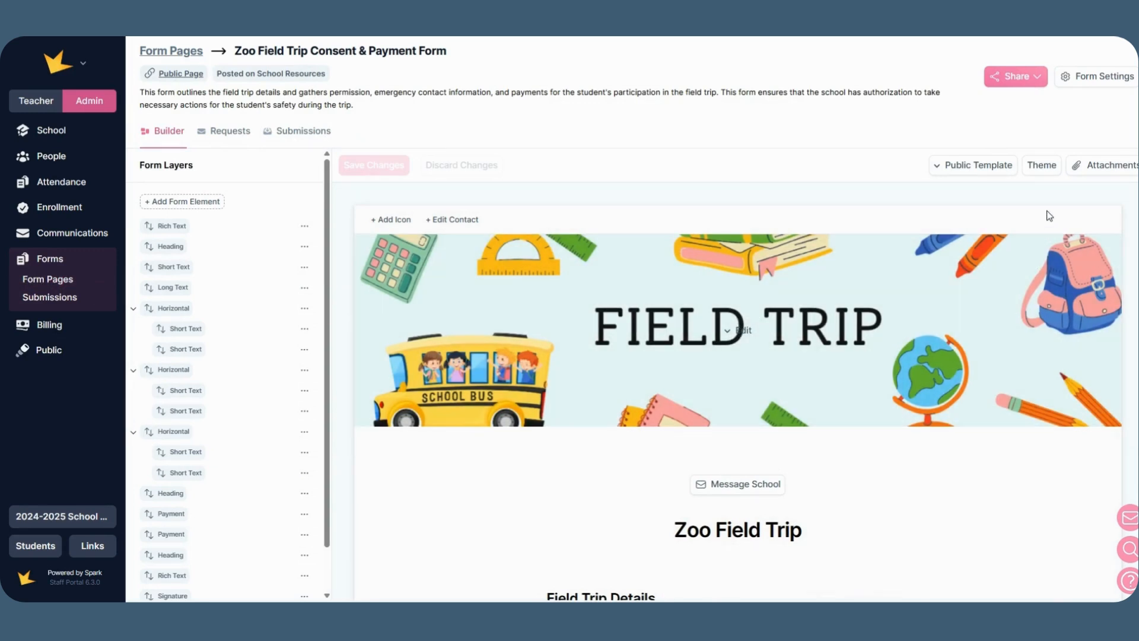
left_click(1045, 175)
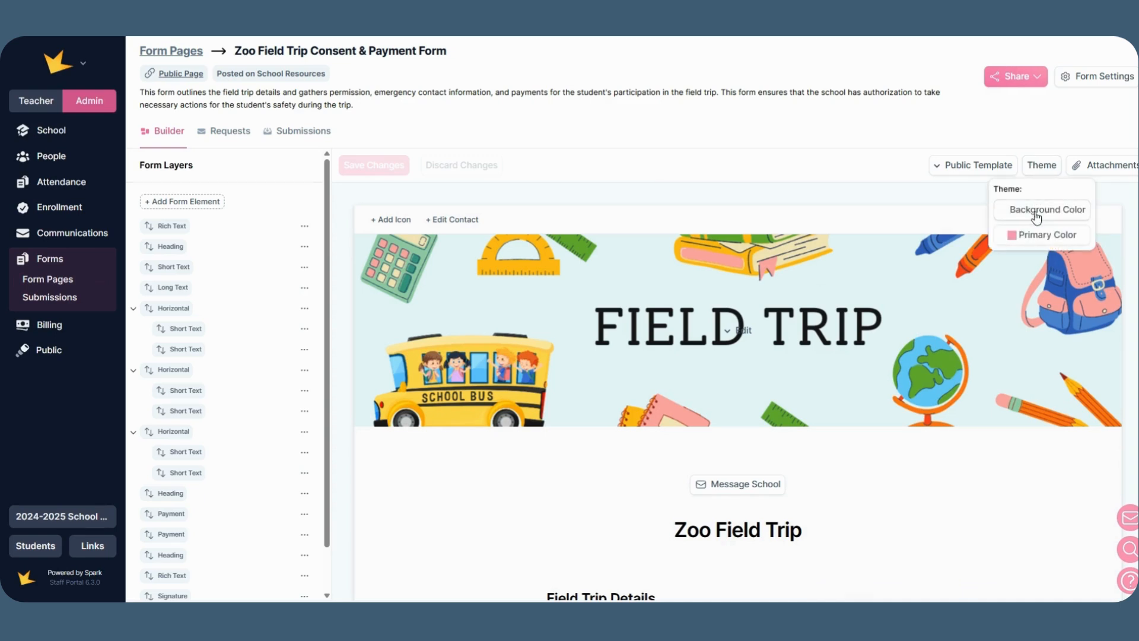
left_click(1036, 218)
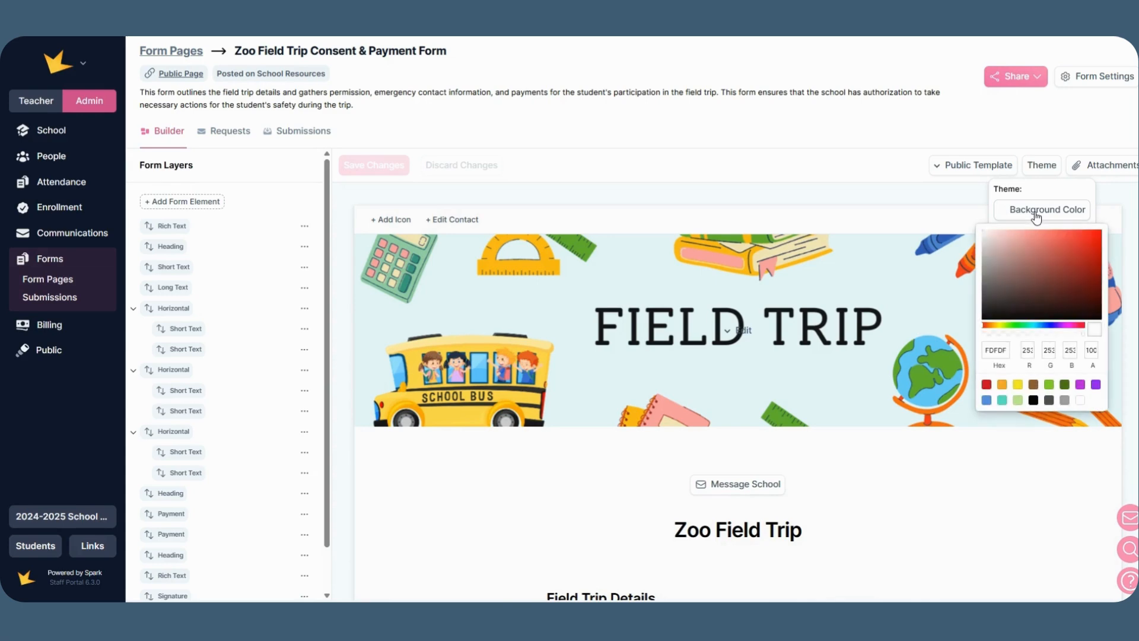
left_click(993, 233)
left_click(935, 217)
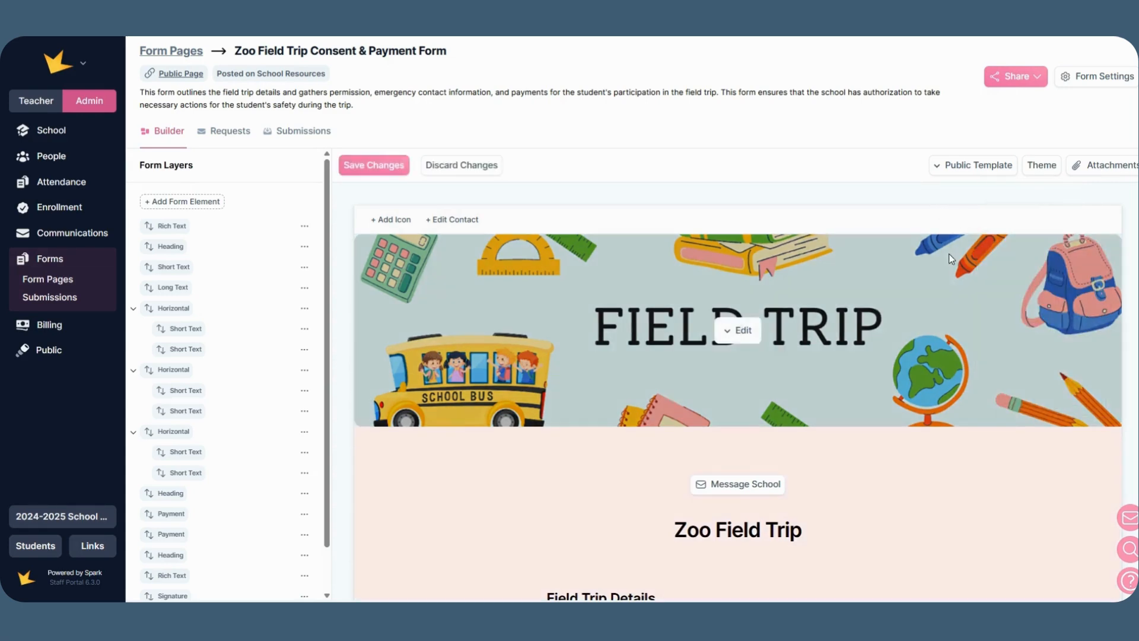
Check the background color down to the end of the field trip form and save the changes
scroll(948, 254, "down", 7)
scroll(948, 262, "down", 15)
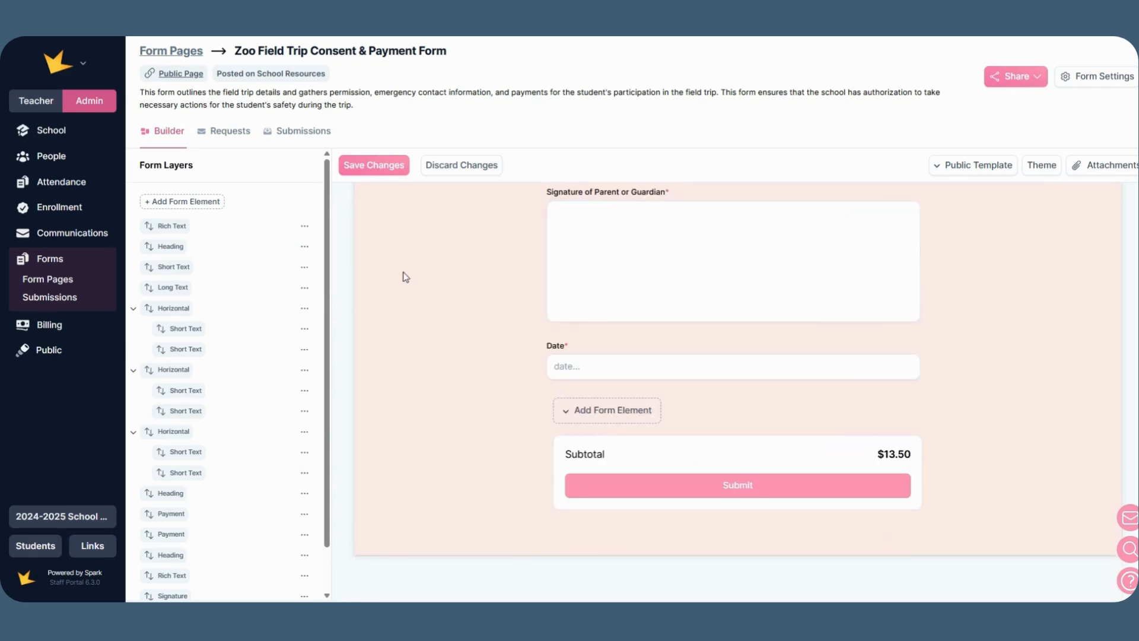
left_click(373, 169)
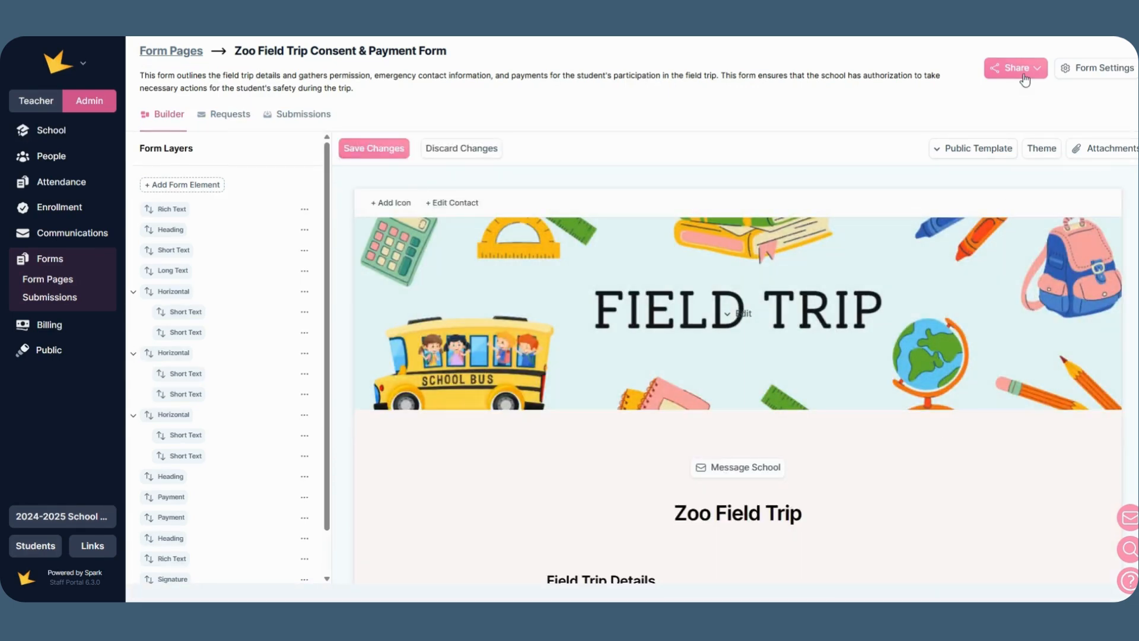
Open the field trip form to the public and view its public date settings without entering dates
left_click(1017, 68)
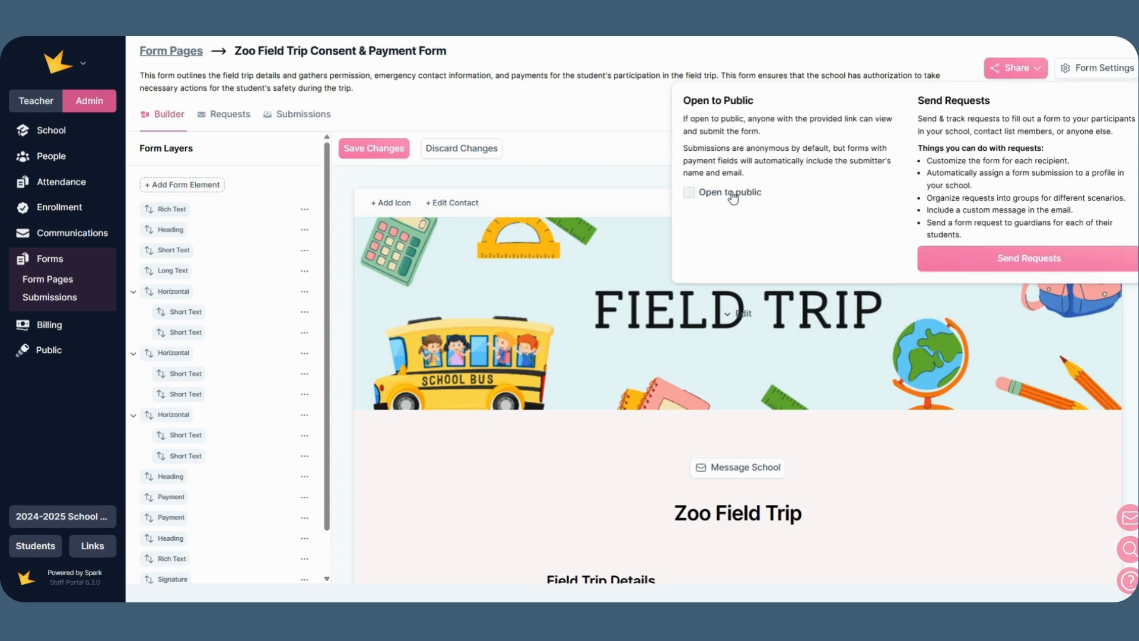
left_click(733, 194)
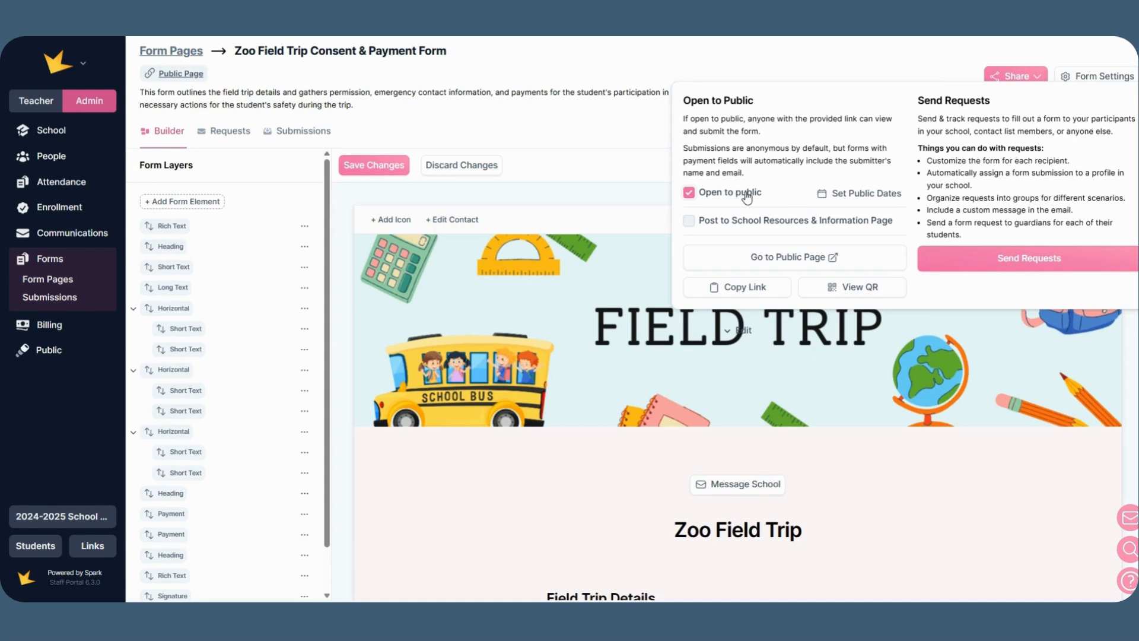
left_click(842, 197)
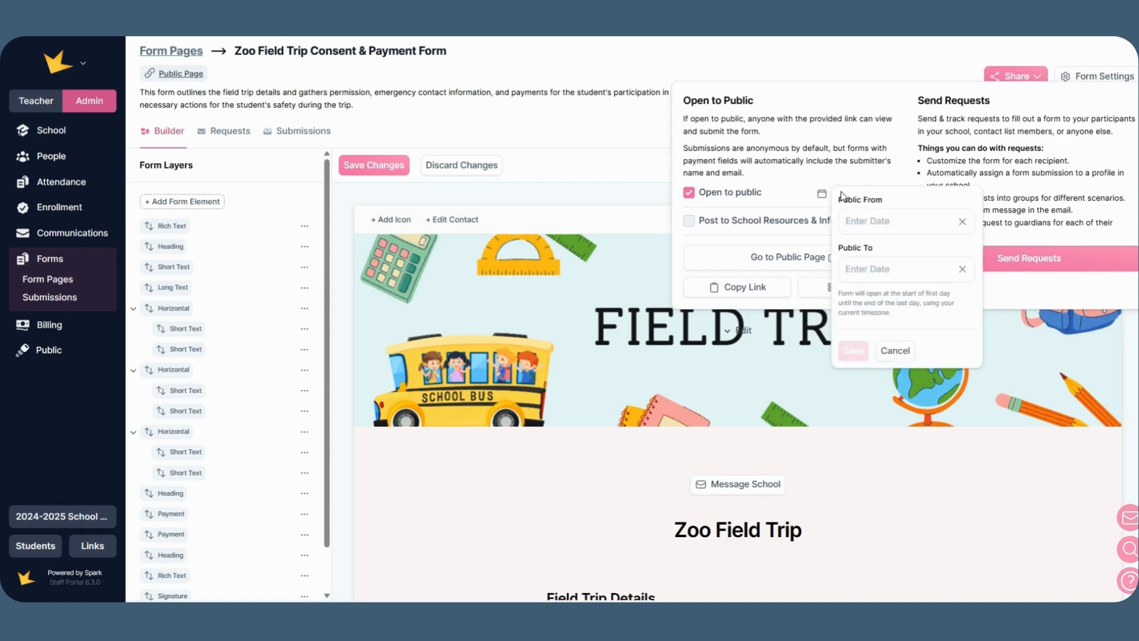
left_click(794, 198)
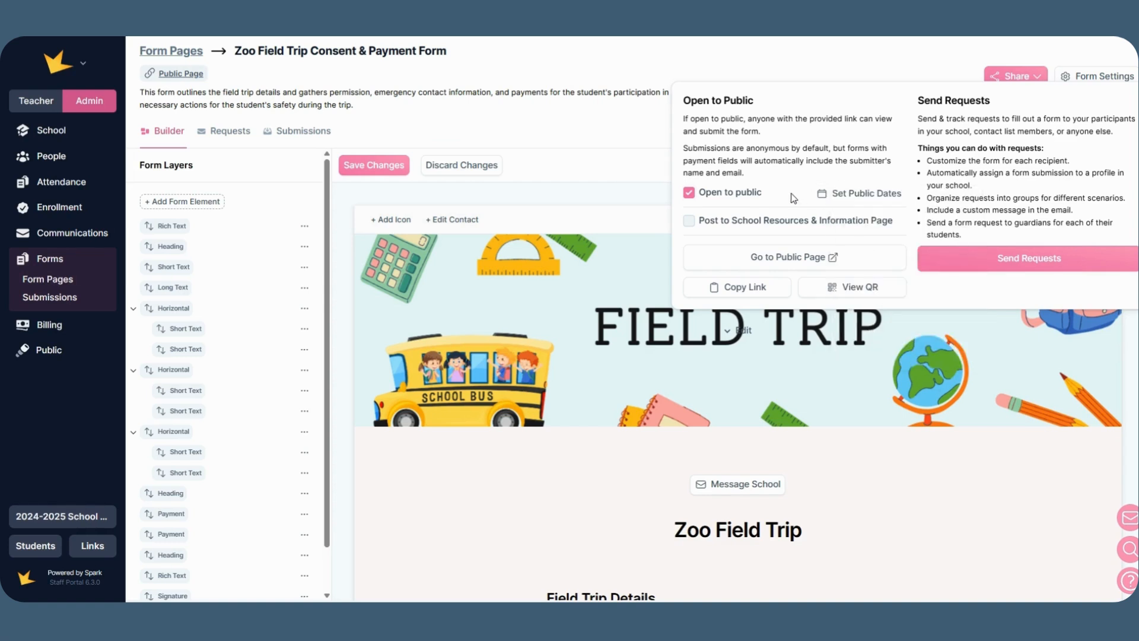
Copy the field trip form's public link and display its QR code
left_click(744, 299)
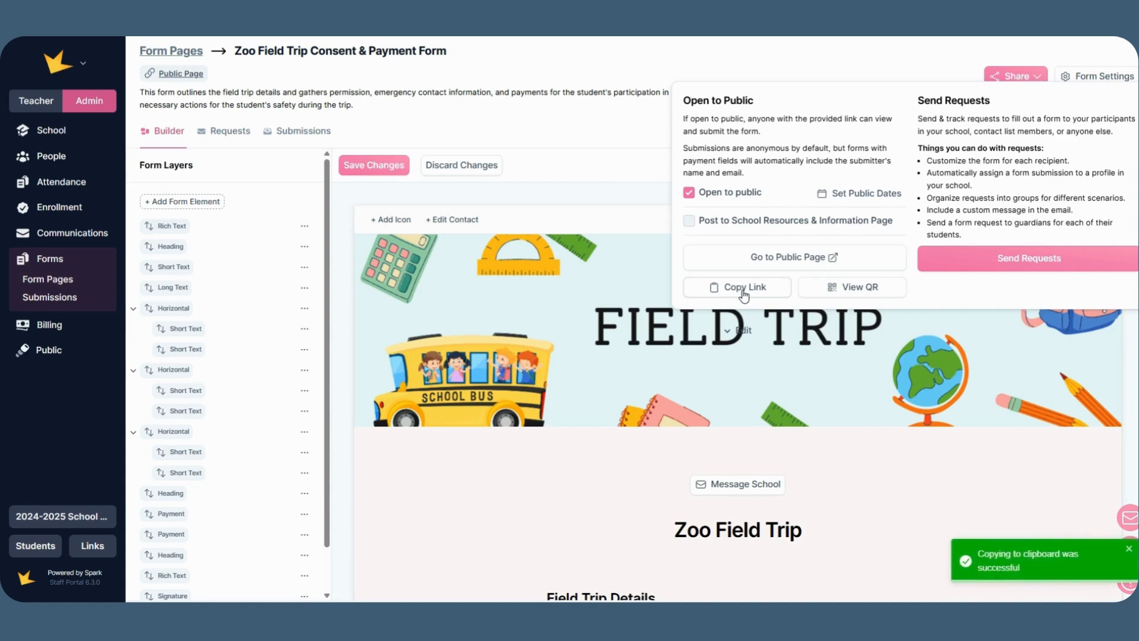
left_click(833, 292)
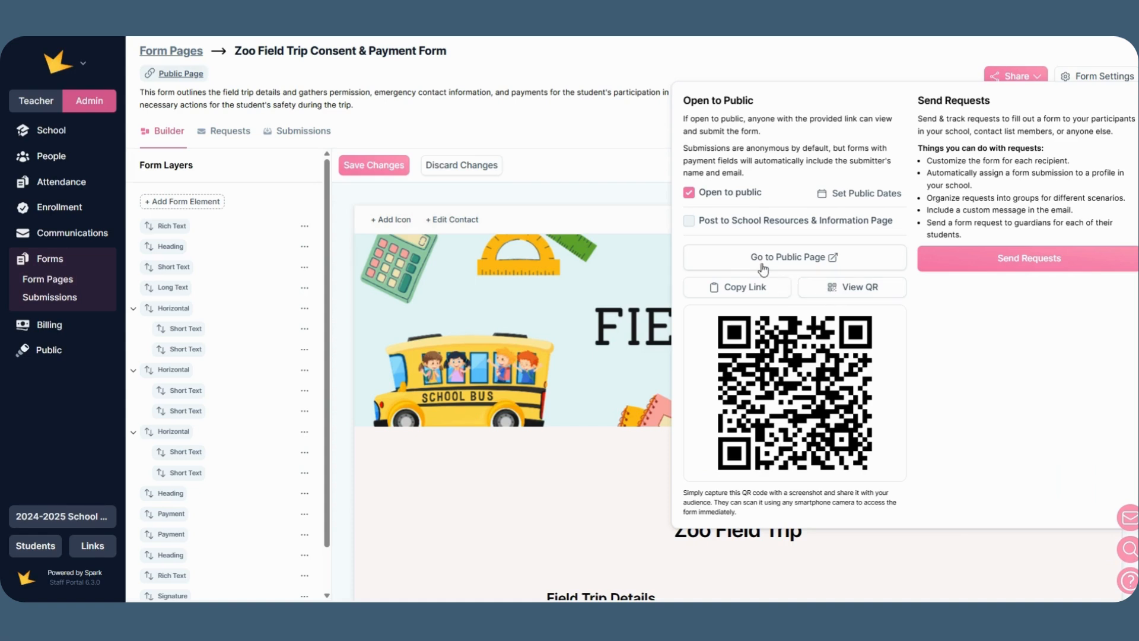
Post the field trip form to the School Resources & Information Page and view it among the posted forms
left_click(703, 229)
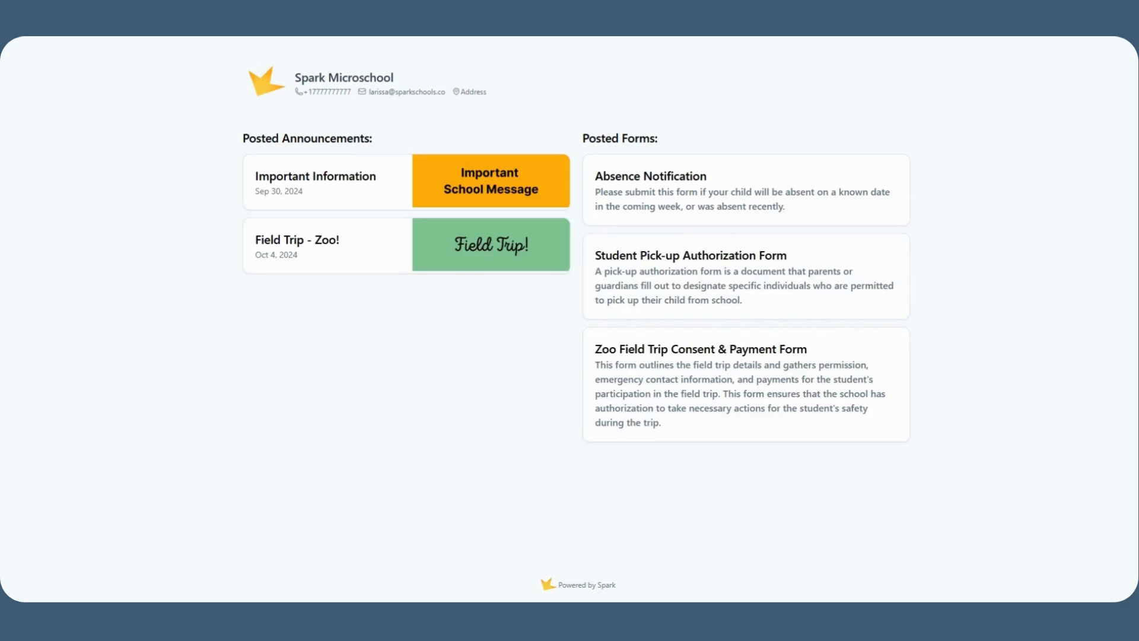
left_click(651, 376)
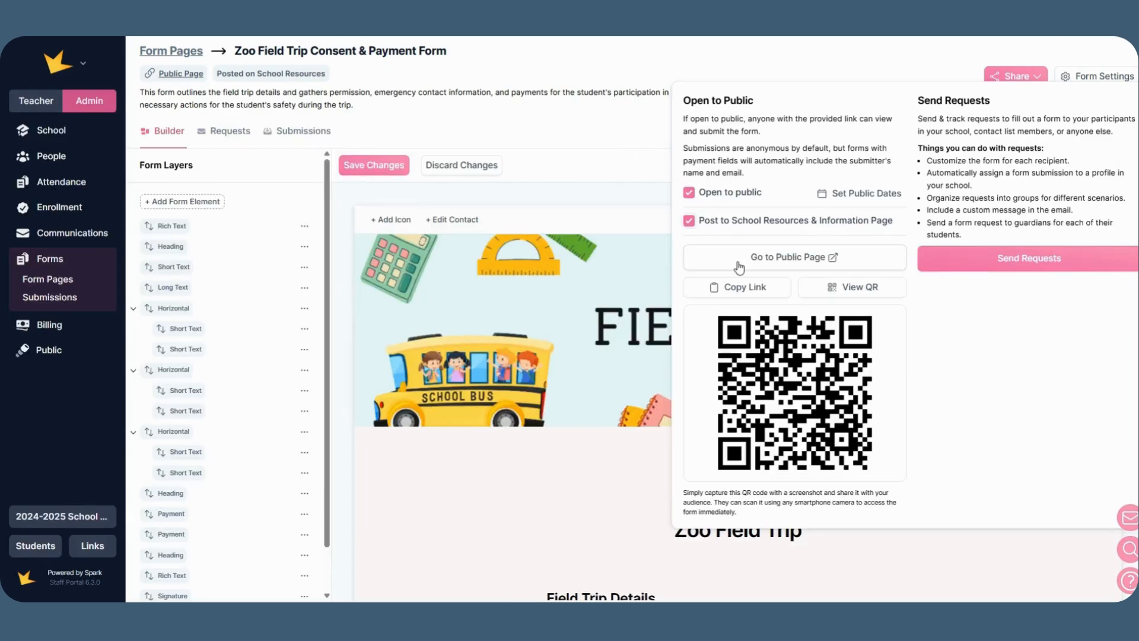
Look through the field trip form's public page, then return to the builder and close the sharing options
left_click(738, 266)
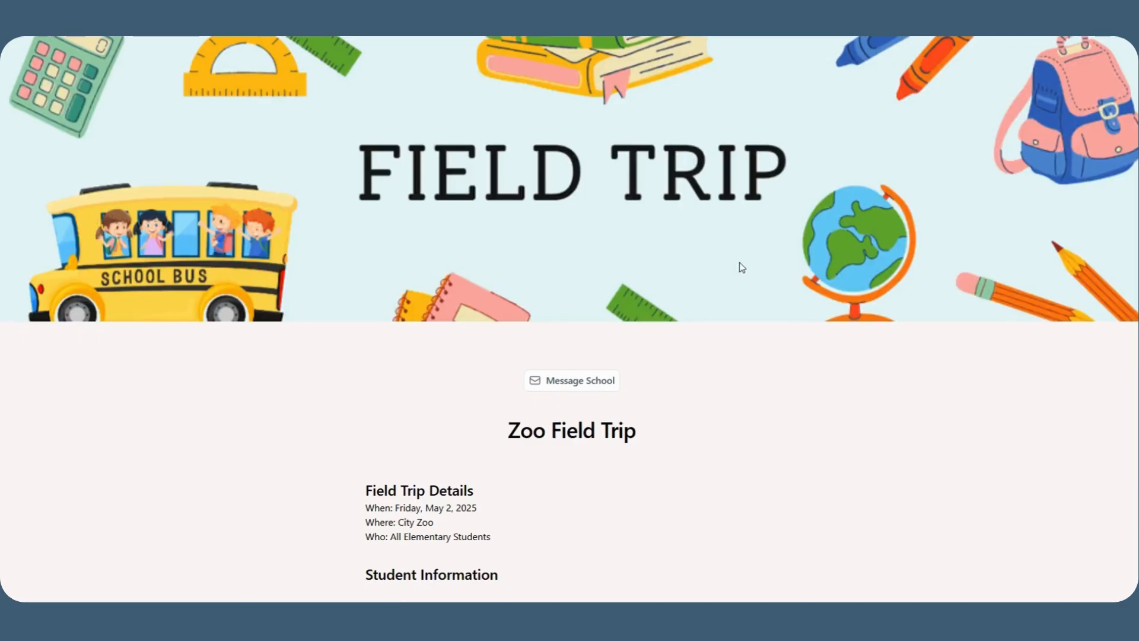
scroll(838, 320, "down", 9)
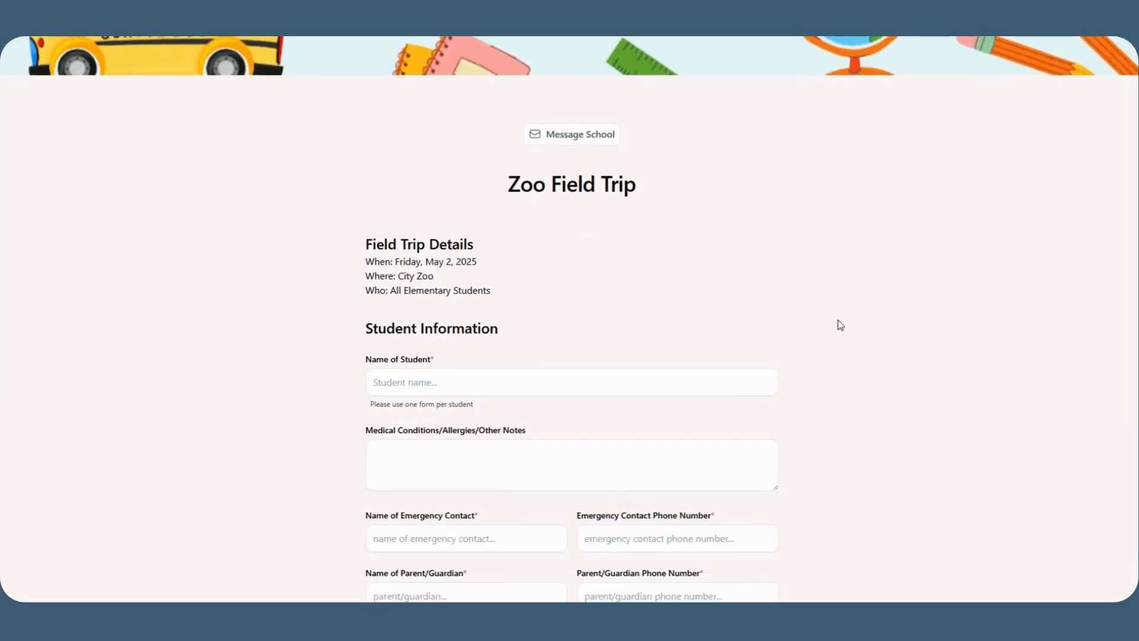
scroll(839, 323, "down", 6)
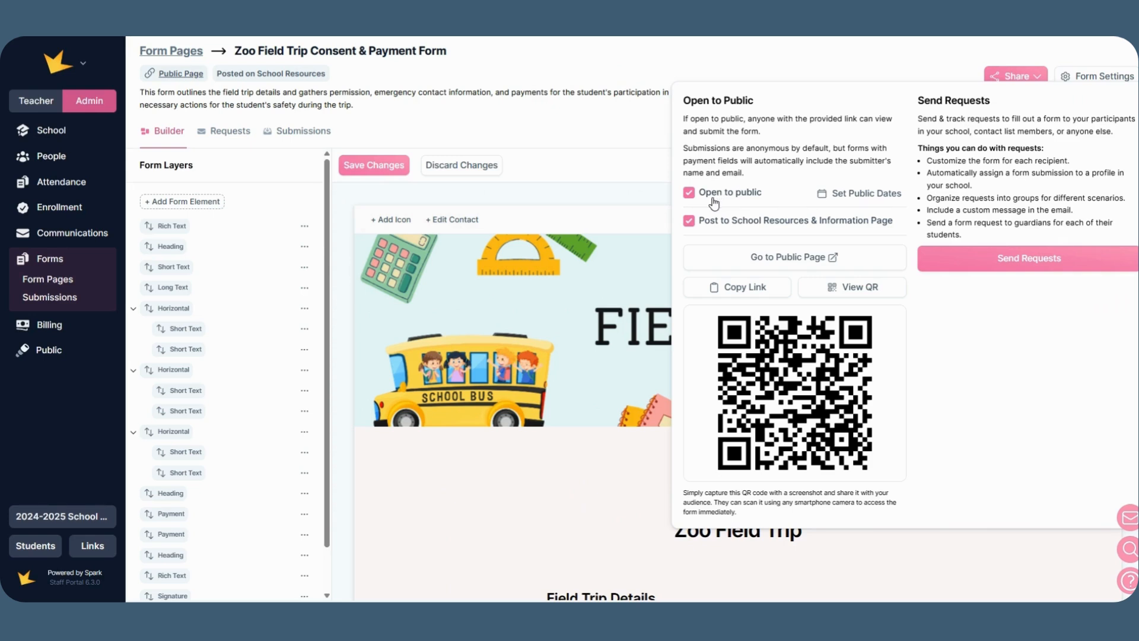
left_click(651, 205)
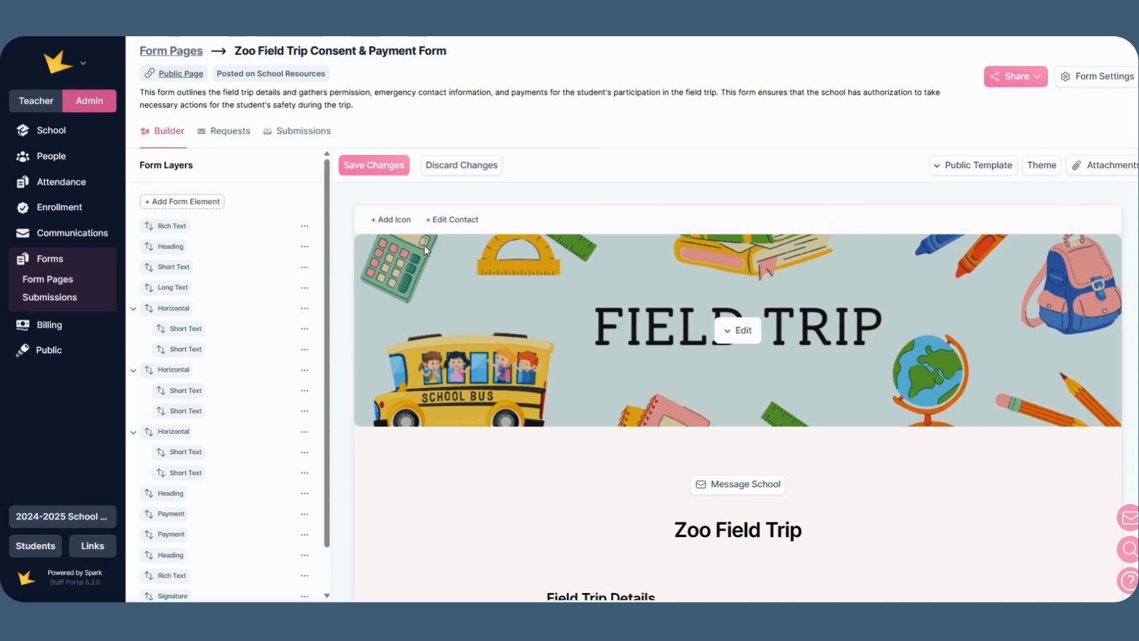
Add a Submitter Name input at the start of the field trip form, above the Field Trip Details
left_click(219, 207)
mouse_move(204, 226)
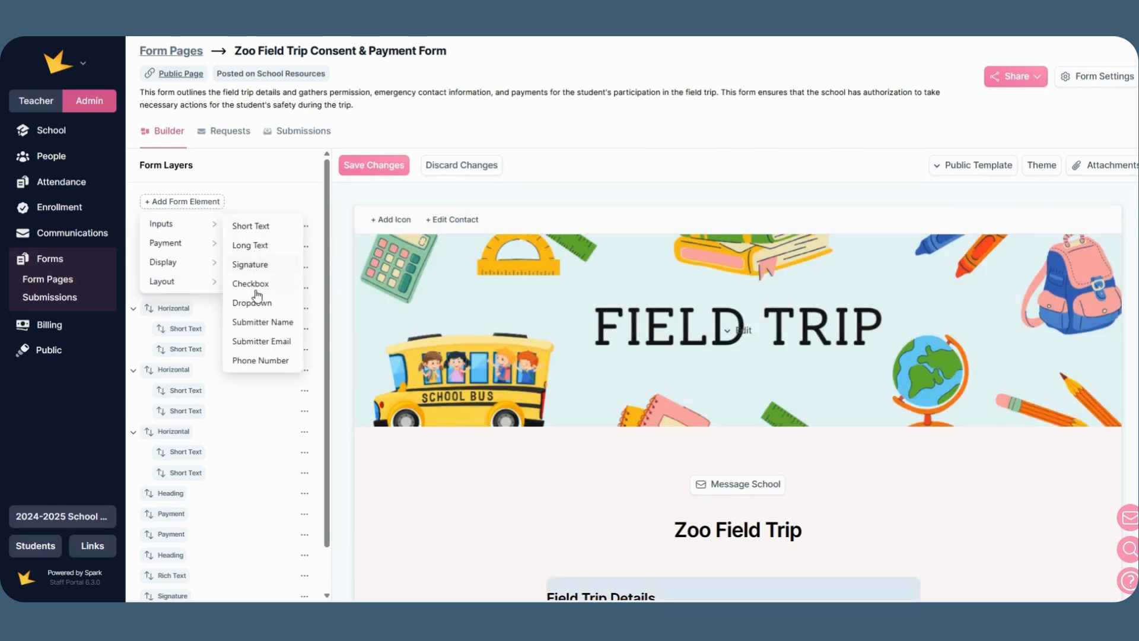
left_click(264, 322)
scroll(528, 352, "down", 3)
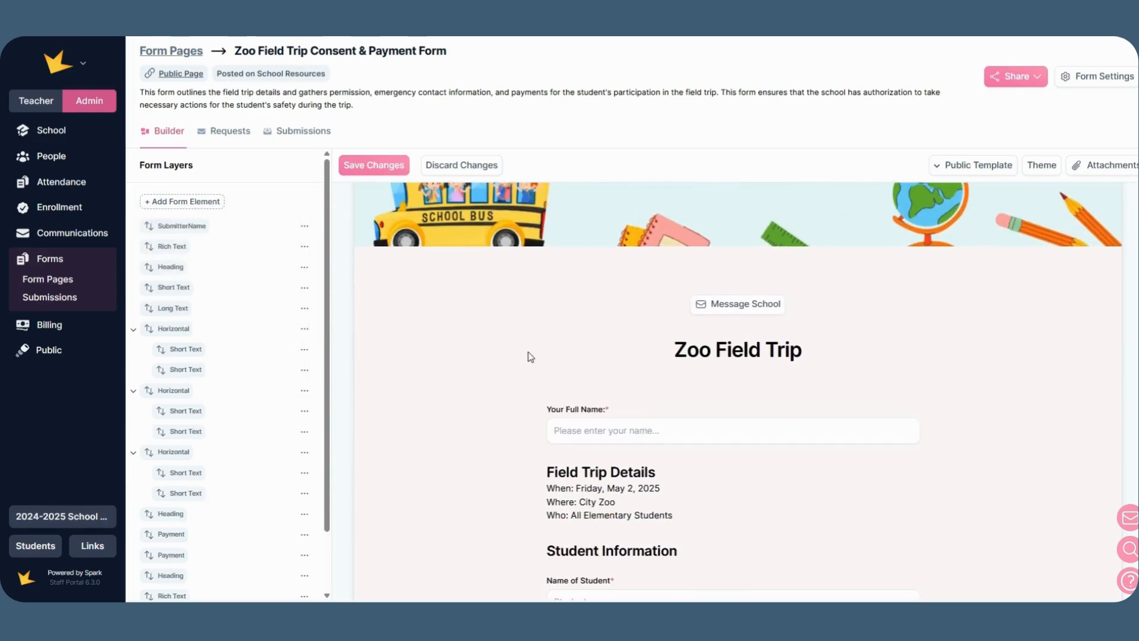
Review the request-sending option in the field trip form's sharing options, then close them
mouse_move(616, 413)
left_click(1015, 76)
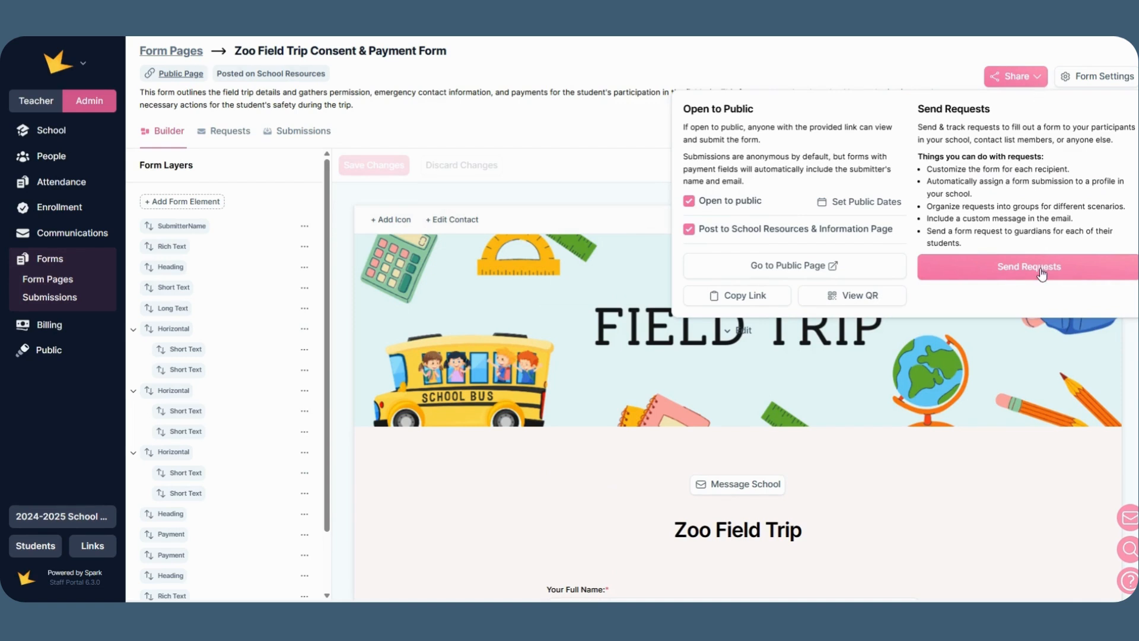
left_click(655, 136)
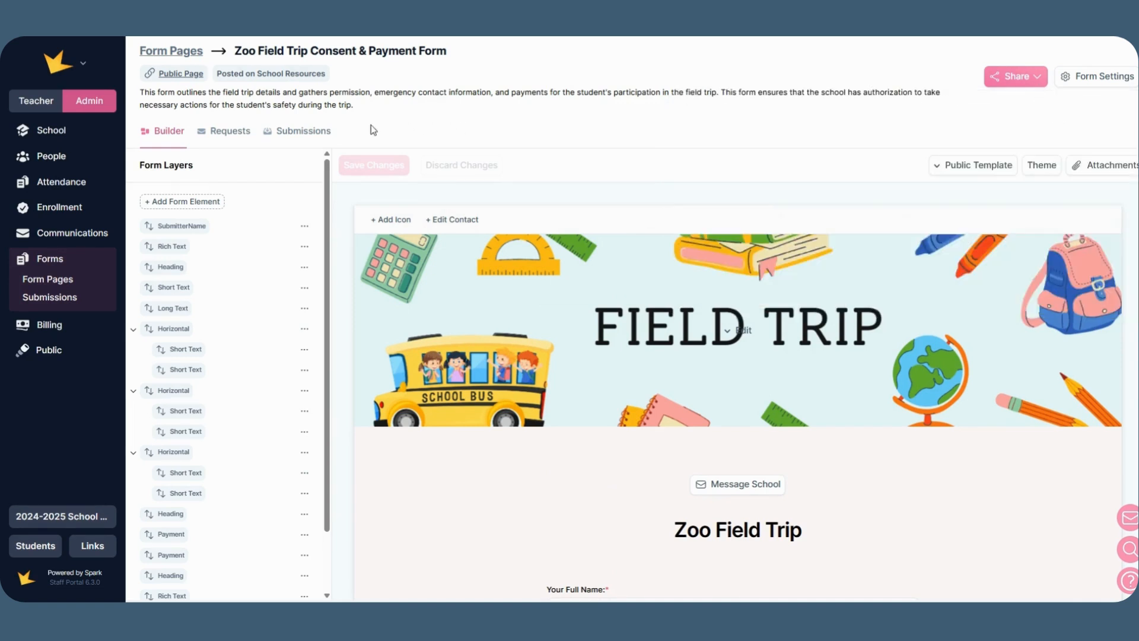
Start new form requests for the field trip form addressed to guardians, requesting one form per student
left_click(227, 131)
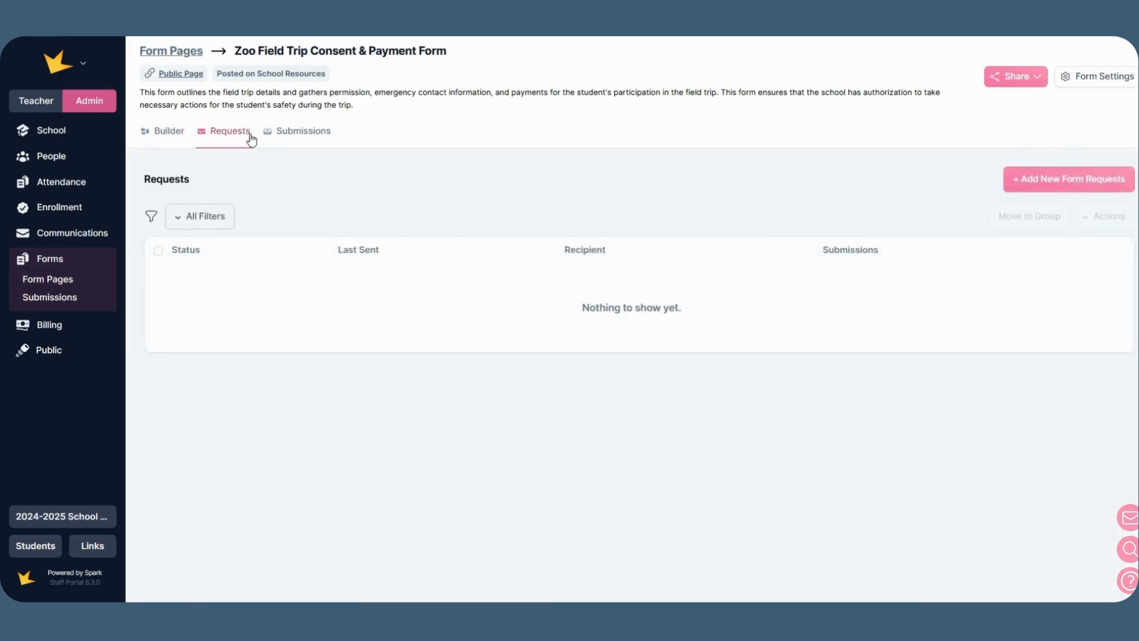
left_click(1028, 189)
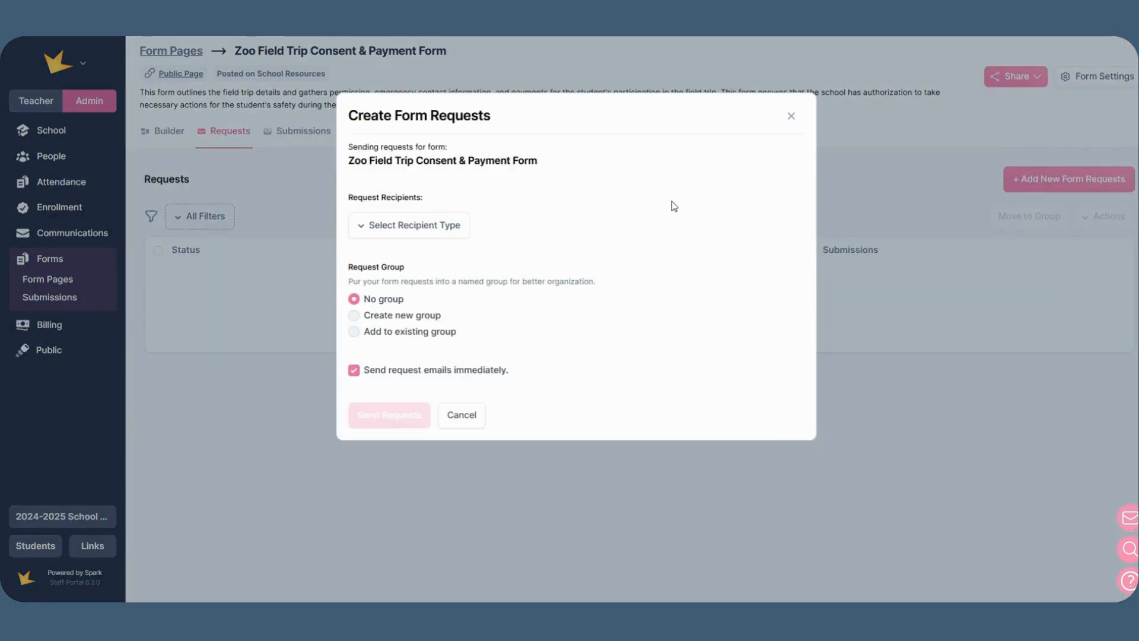
left_click(448, 227)
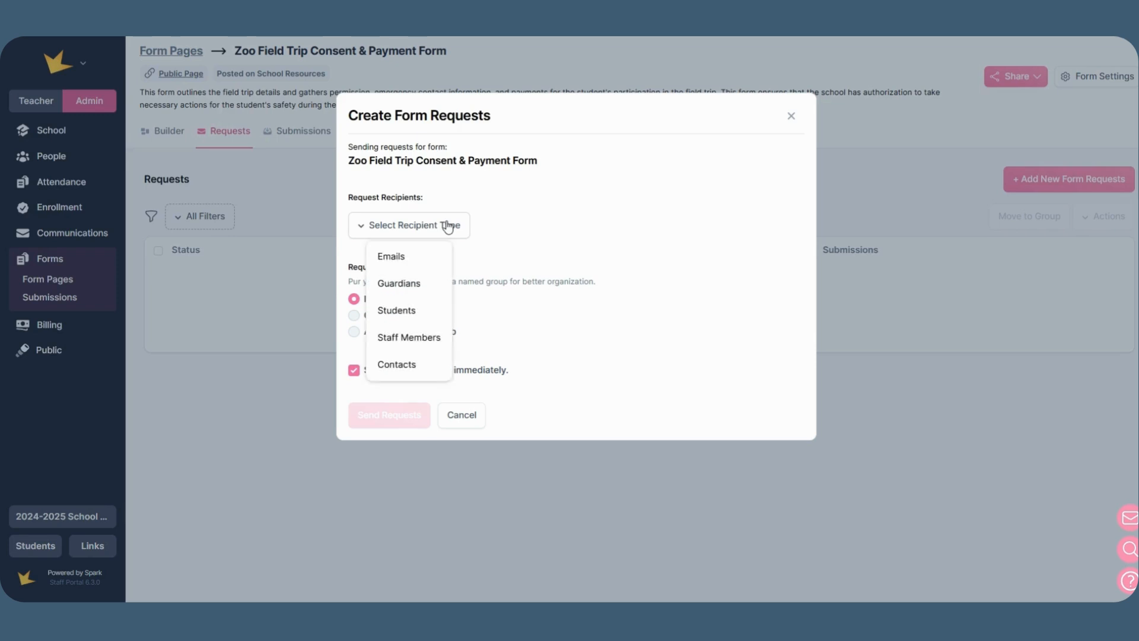
left_click(417, 286)
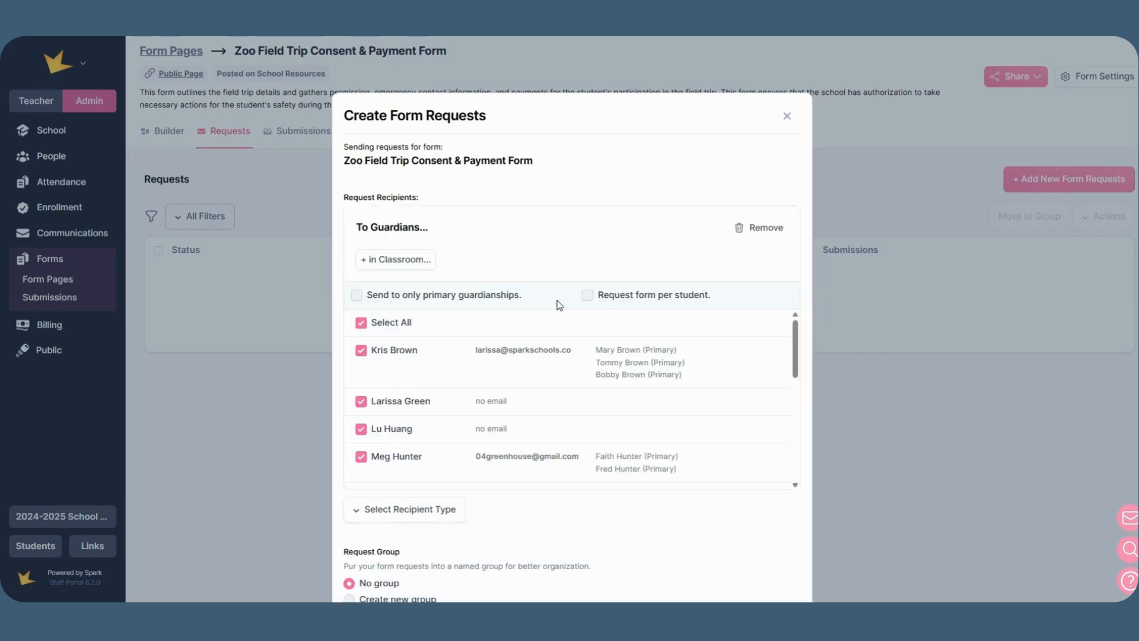
left_click(587, 296)
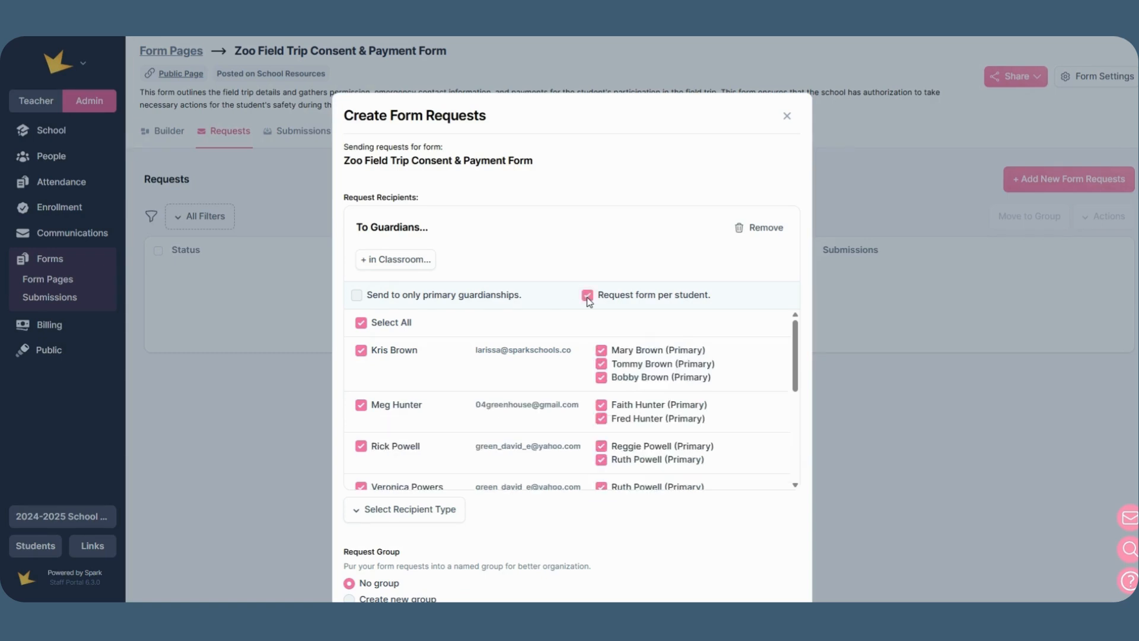
Exclude the second listed guardian's first student and the whole fifth listed guardian from the request recipients
scroll(619, 328, "down", 1)
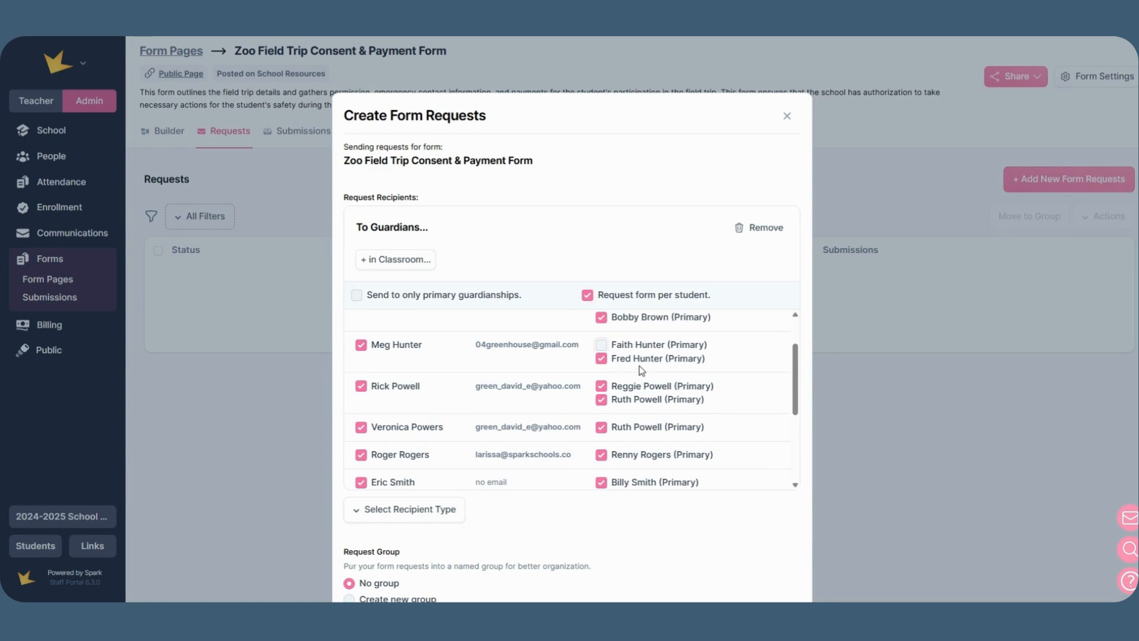
scroll(639, 371, "down", 1)
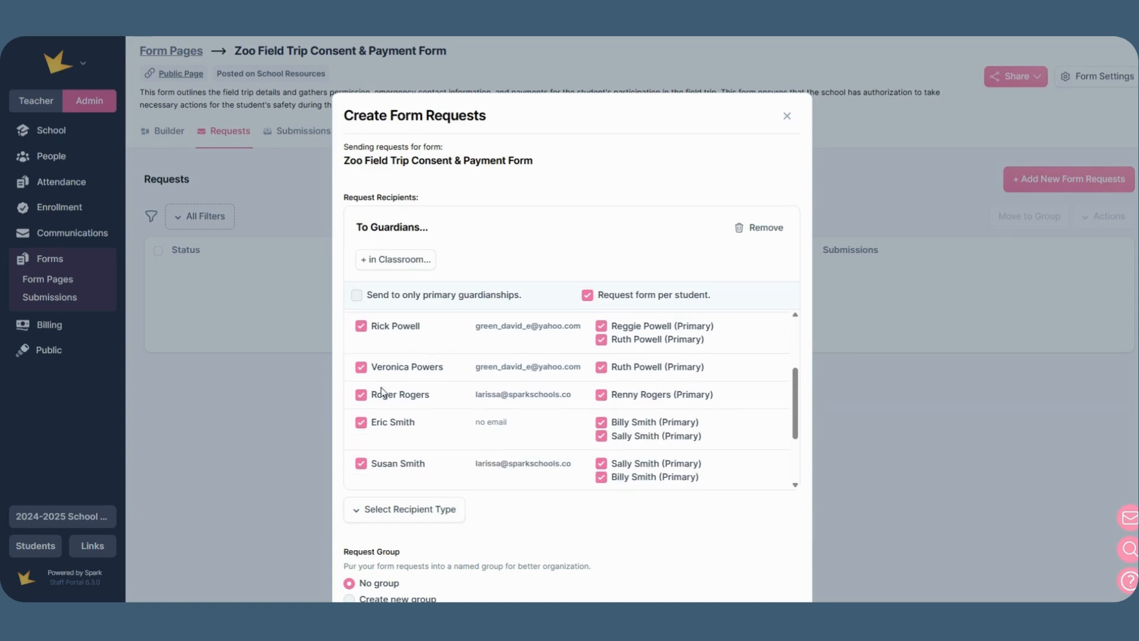
left_click(361, 394)
scroll(451, 411, "down", 3)
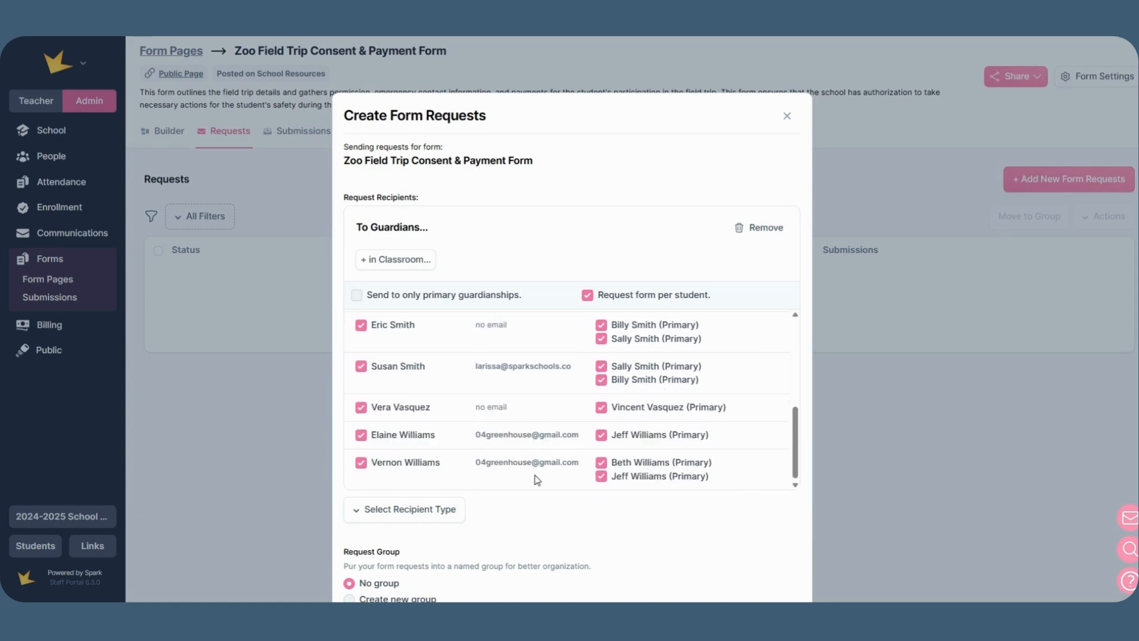
scroll(672, 452, "down", 2)
scroll(672, 452, "down", 1)
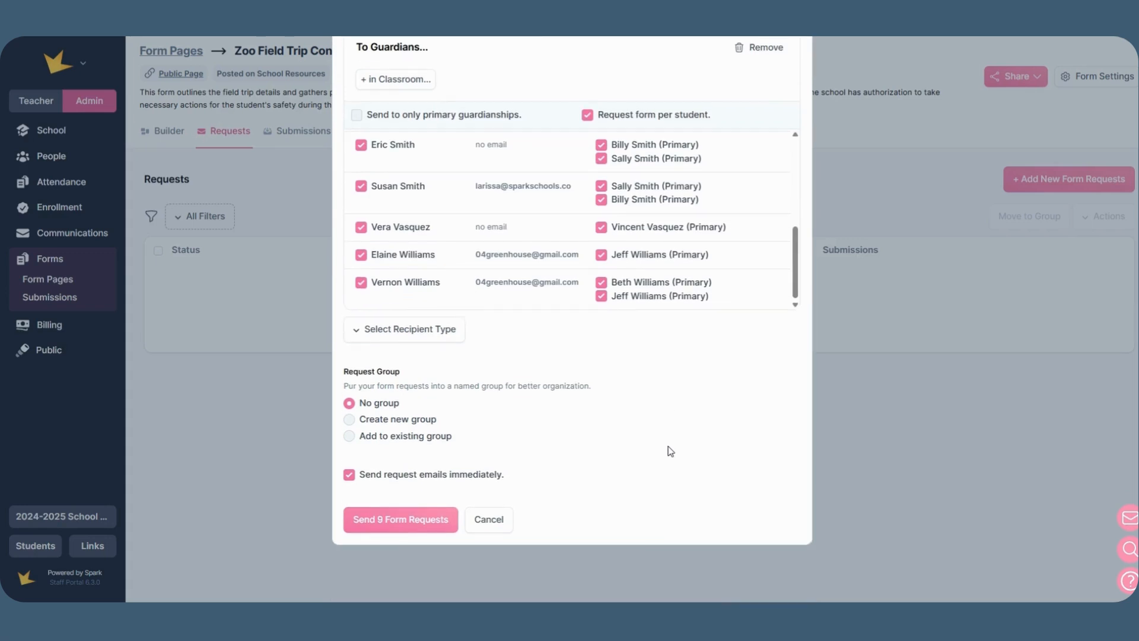
Put the requests in a new group named "Zoo Field Trip Consent & Payment Form Requests 5/1/25" with the message "Please fill out this form"
left_click(430, 425)
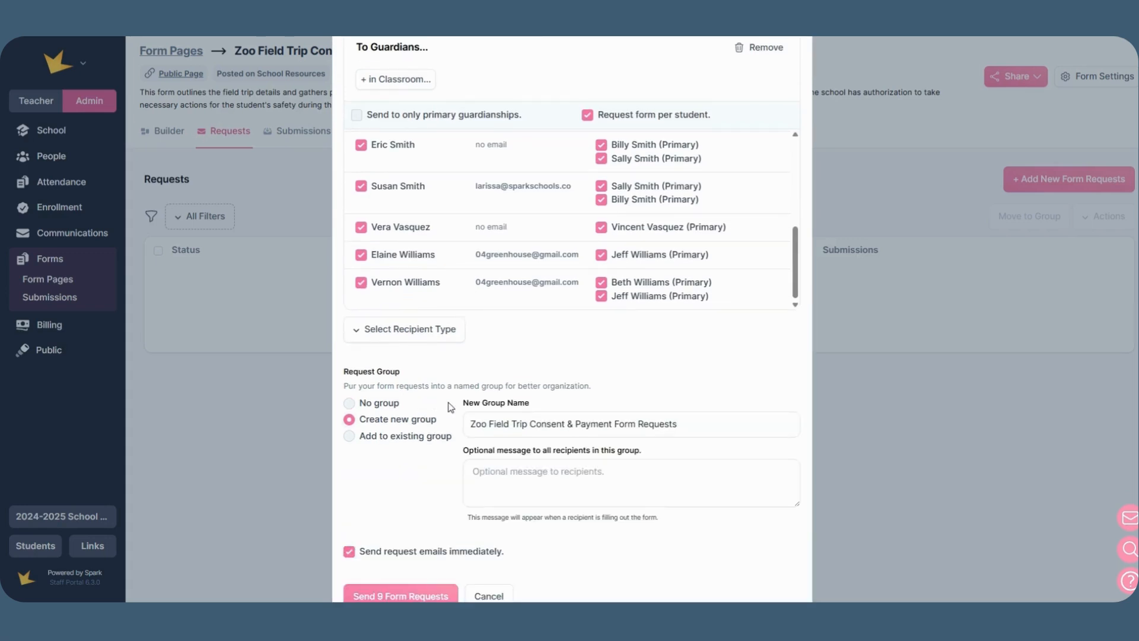
left_click(690, 425)
type("5/1/25")
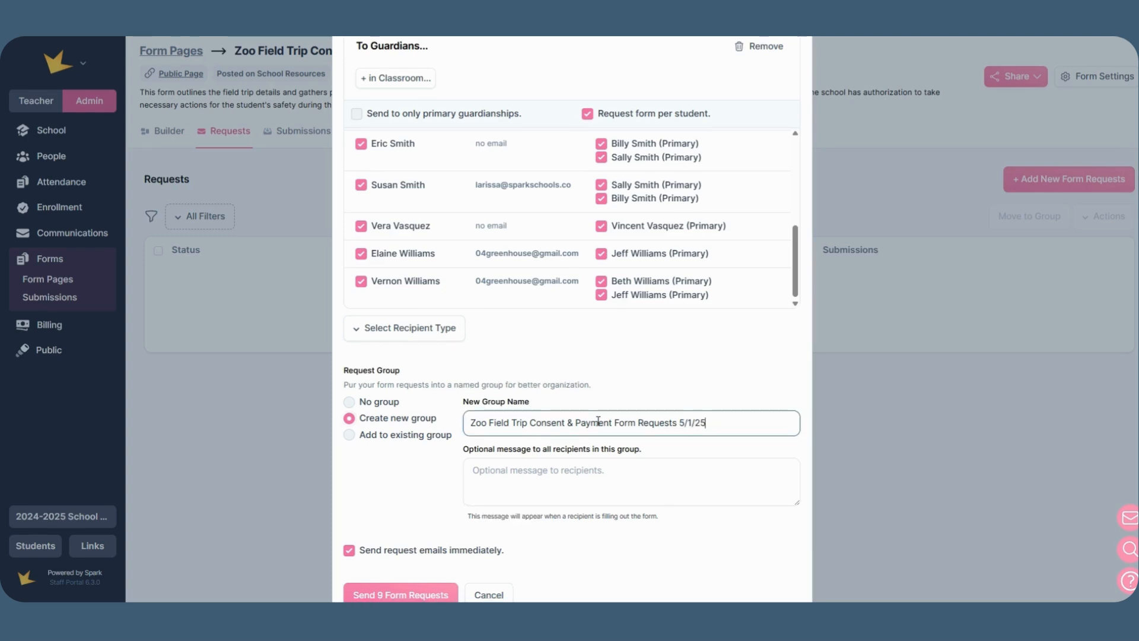
scroll(592, 416, "down", 1)
left_click(592, 417)
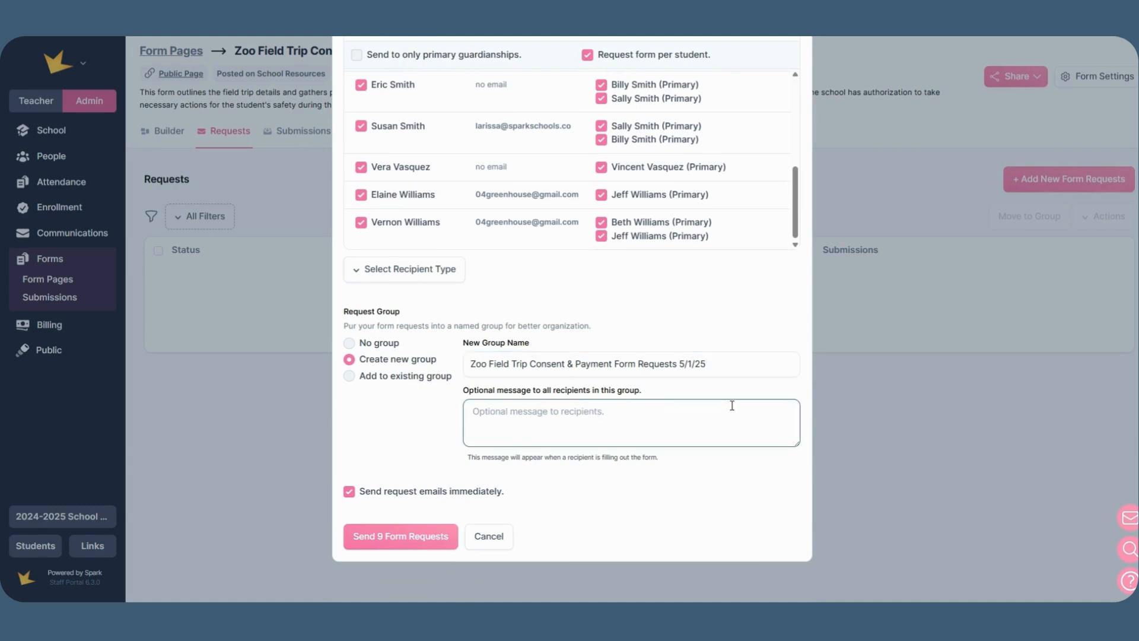
type("Please fill out this form")
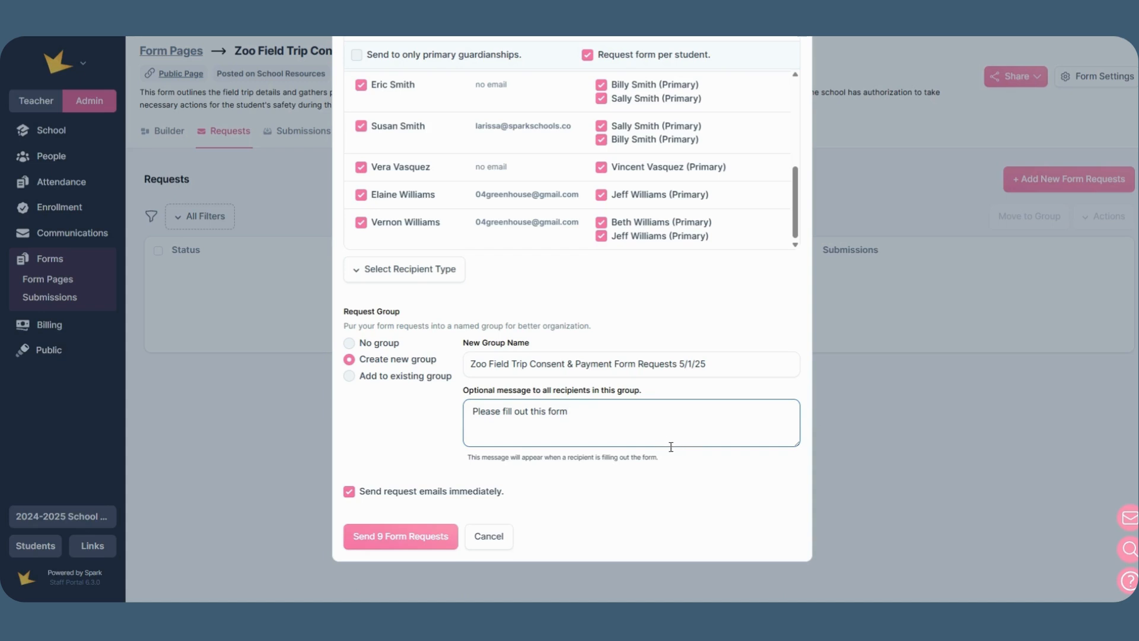
Turn off immediate sending of request emails and create the guardian form requests
left_click(393, 492)
scroll(396, 501, "down", 1)
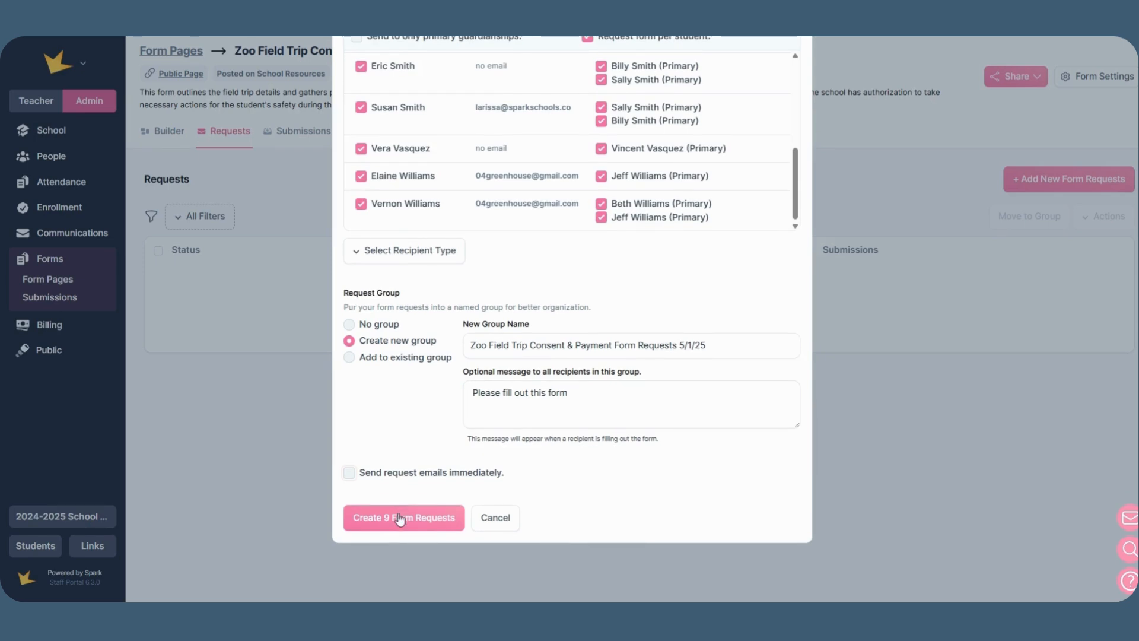
left_click(400, 520)
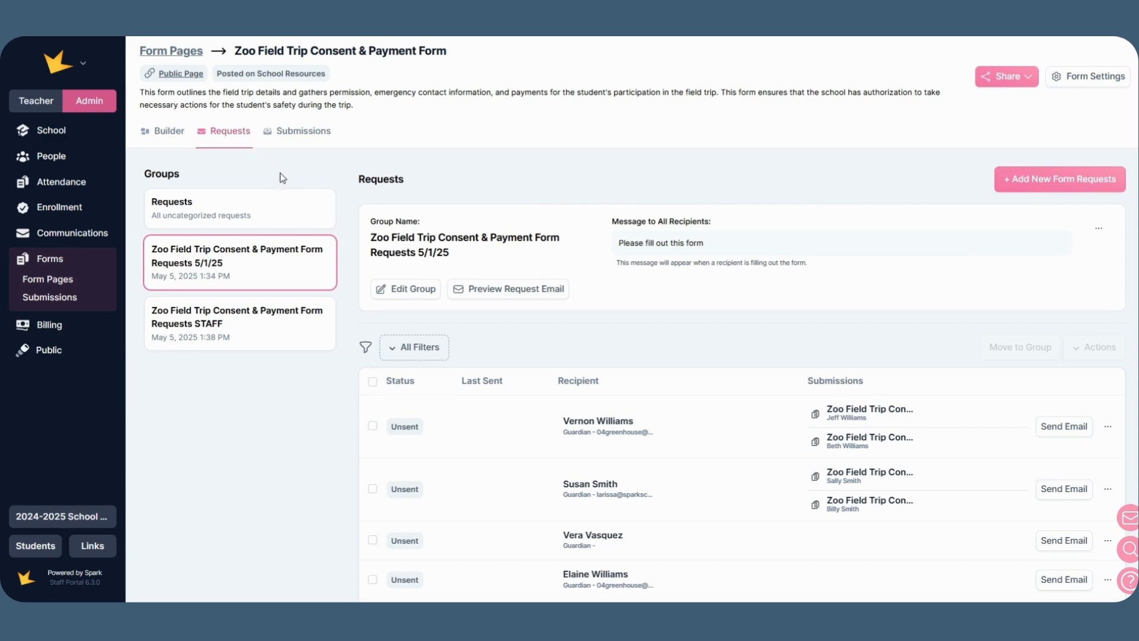
View the STAFF request group, then set the 5/1/25 group's send date to May 8, 2025 and save it
left_click(290, 315)
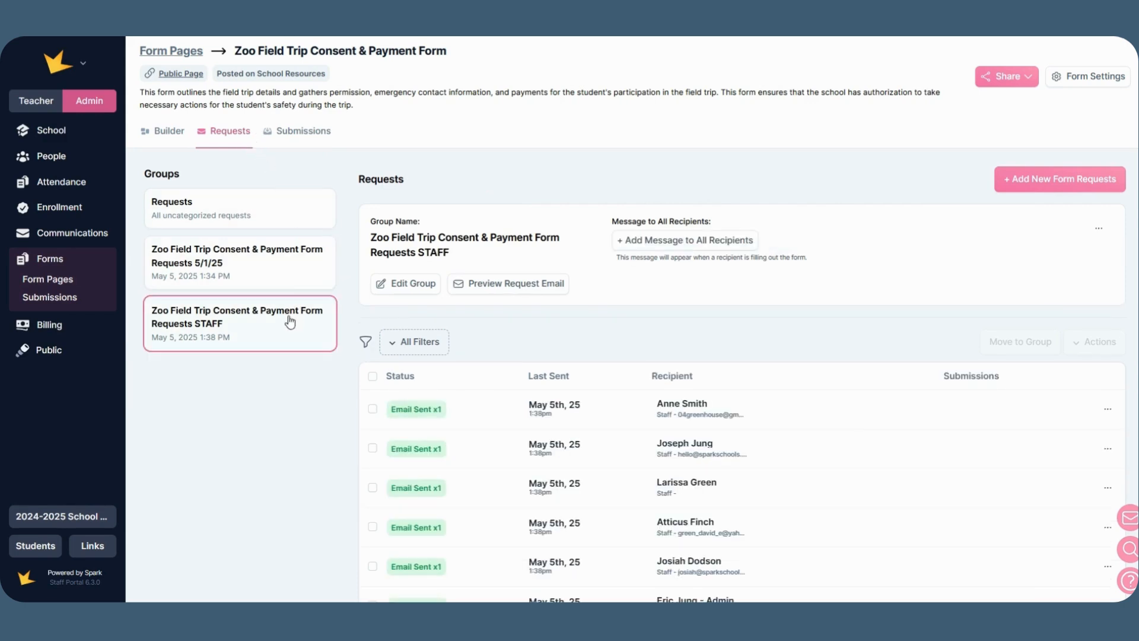
left_click(276, 285)
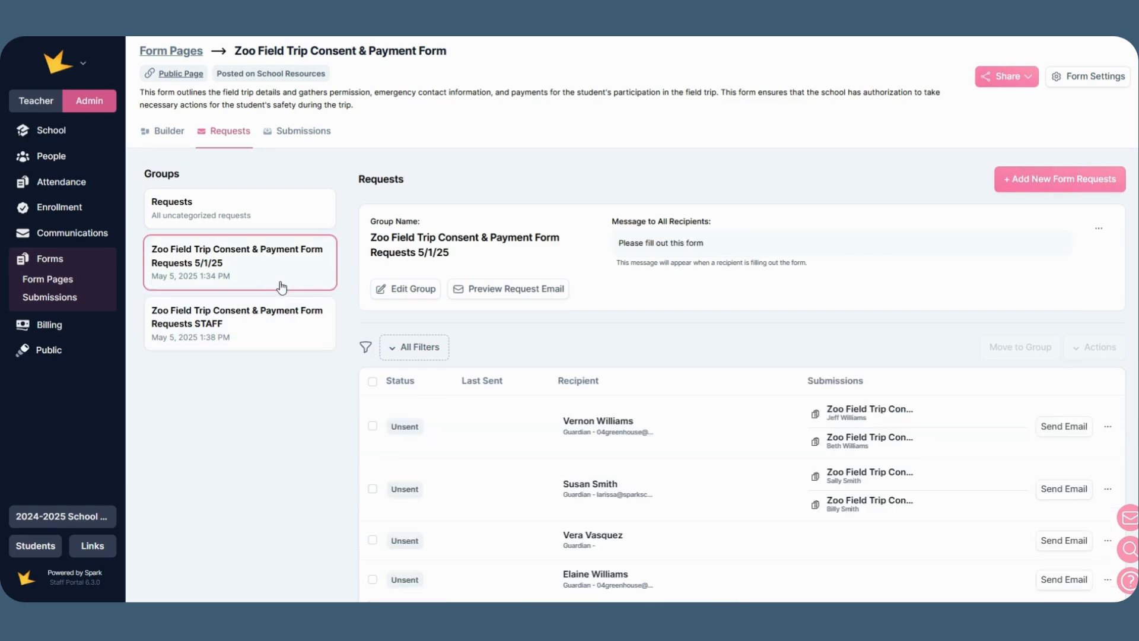
left_click(399, 290)
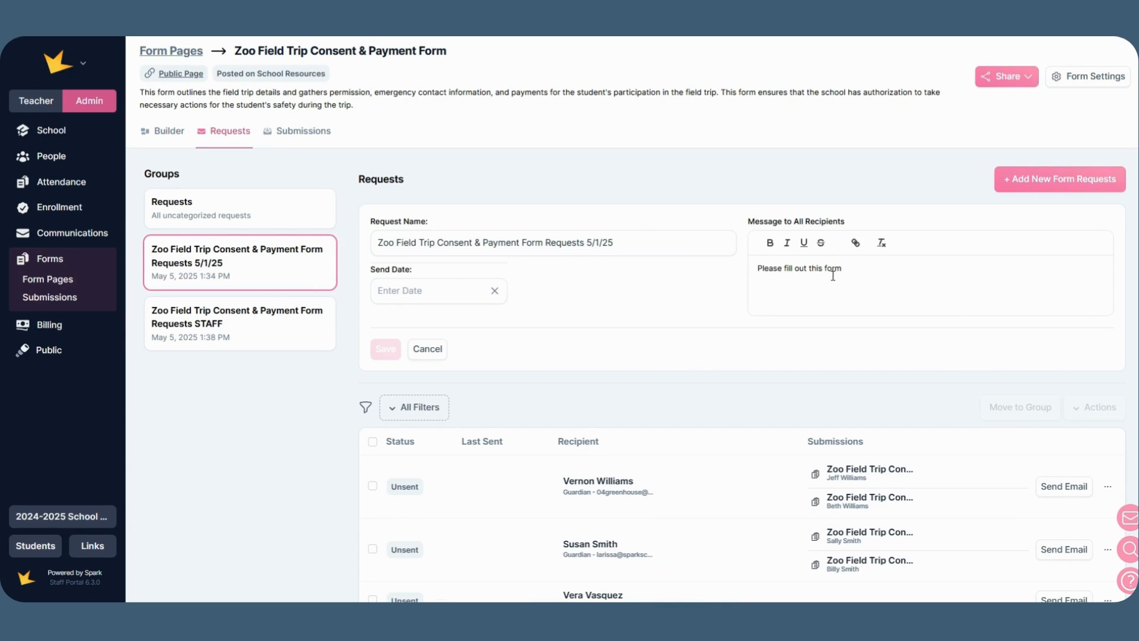
left_click(464, 292)
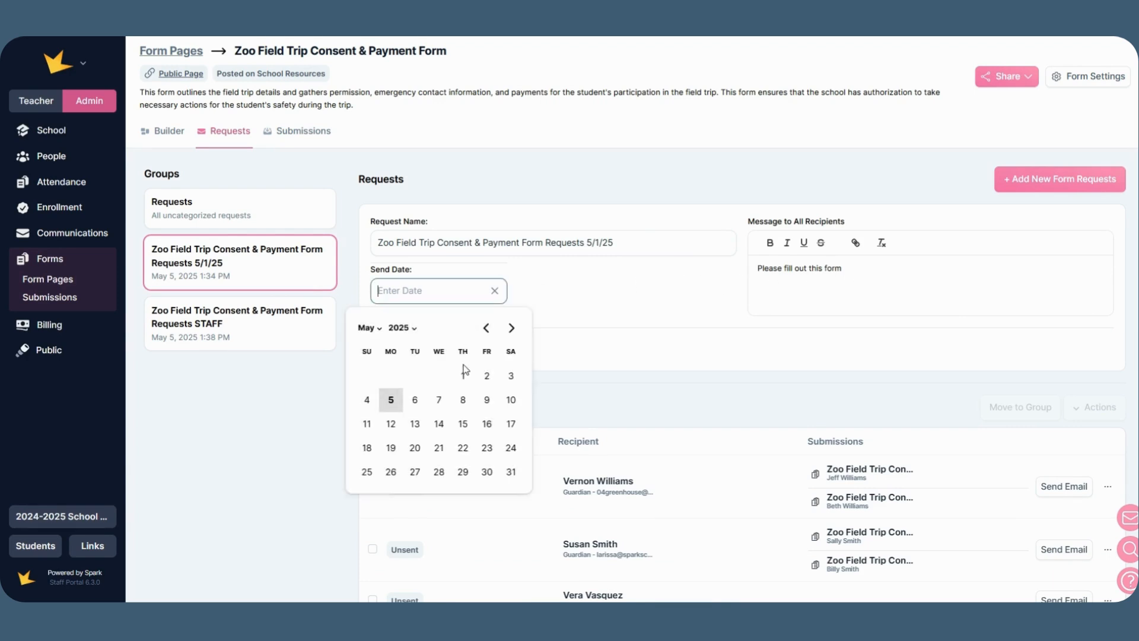
left_click(463, 400)
left_click(387, 353)
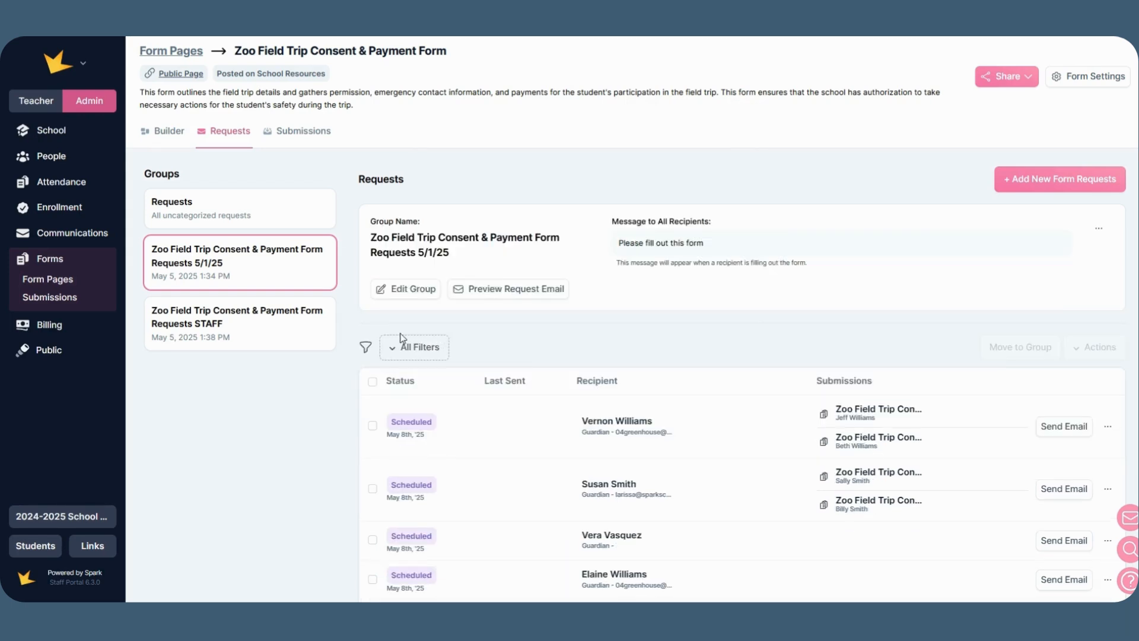
Show the actions available for the first recipient's request in the STAFF group, then dismiss them
left_click(311, 332)
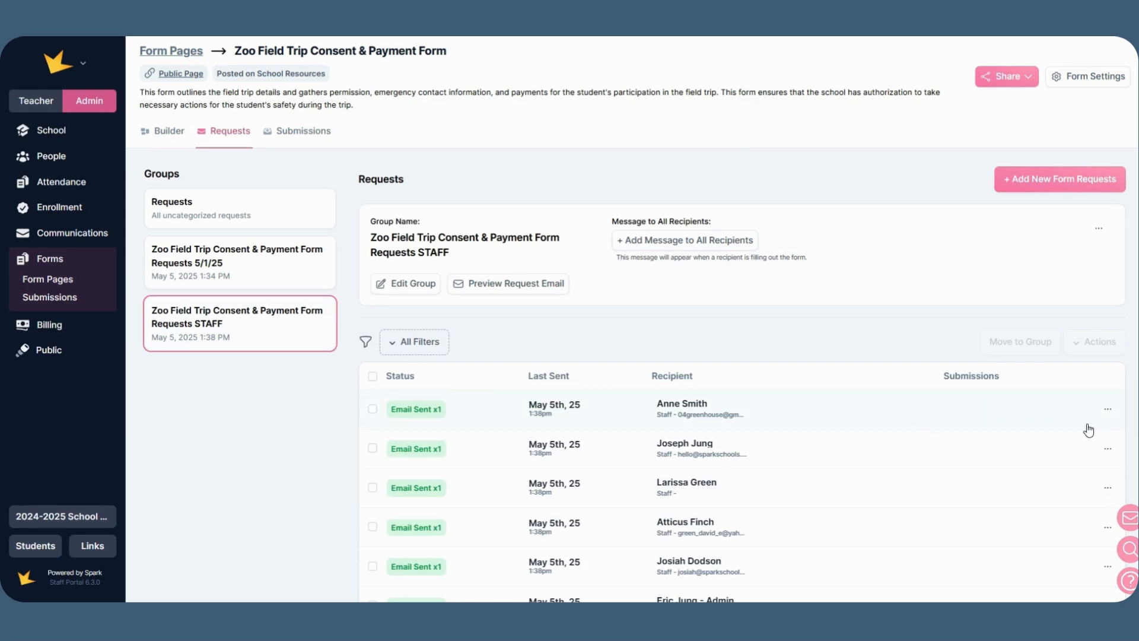
left_click(1107, 415)
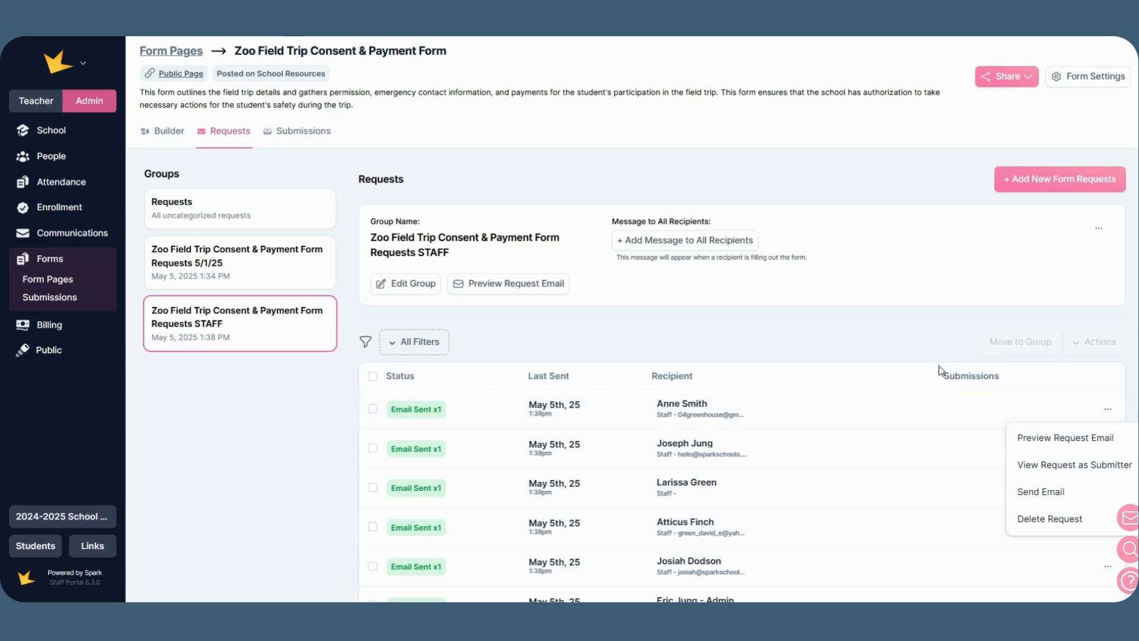
left_click(928, 344)
Open the first guardian's request in the 5/1/25 group and review its recipient details and requested form
left_click(308, 284)
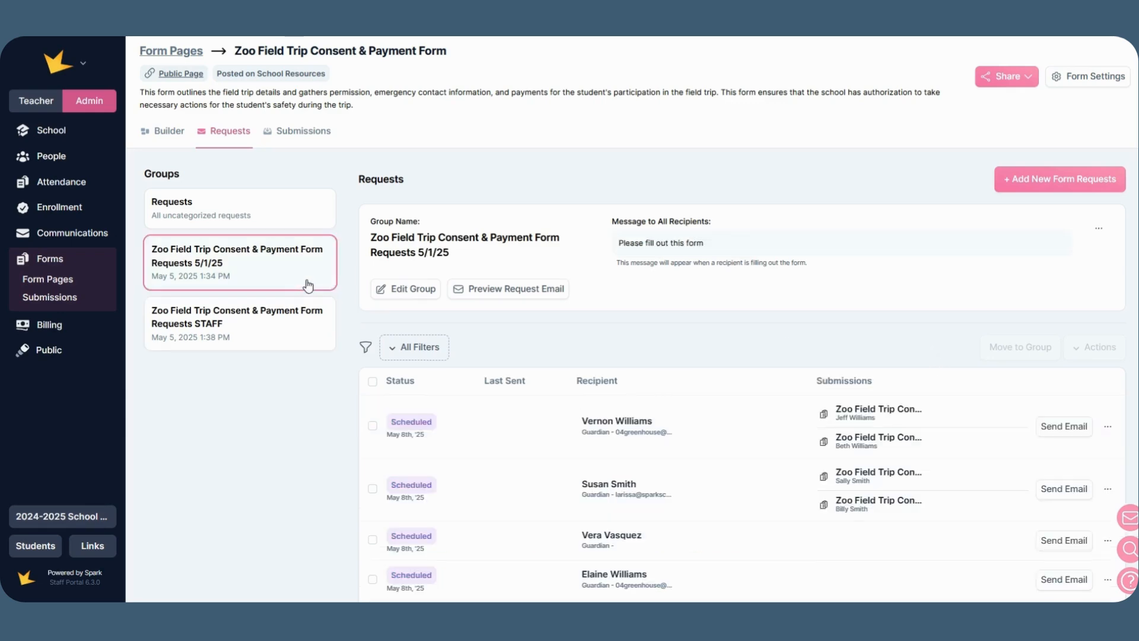
left_click(490, 426)
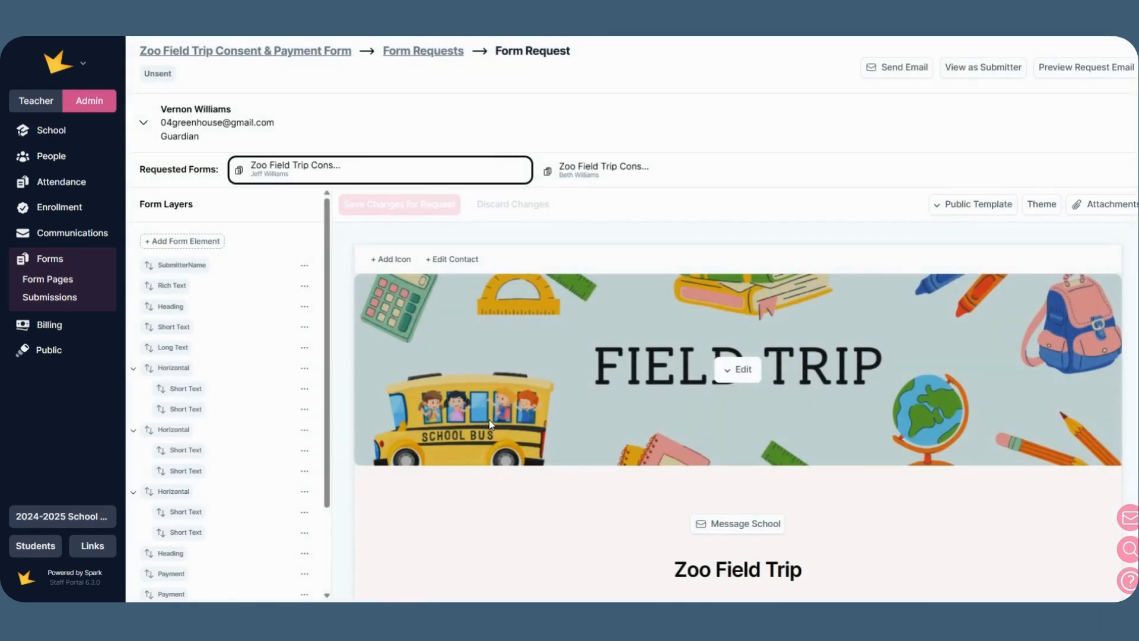
left_click(143, 122)
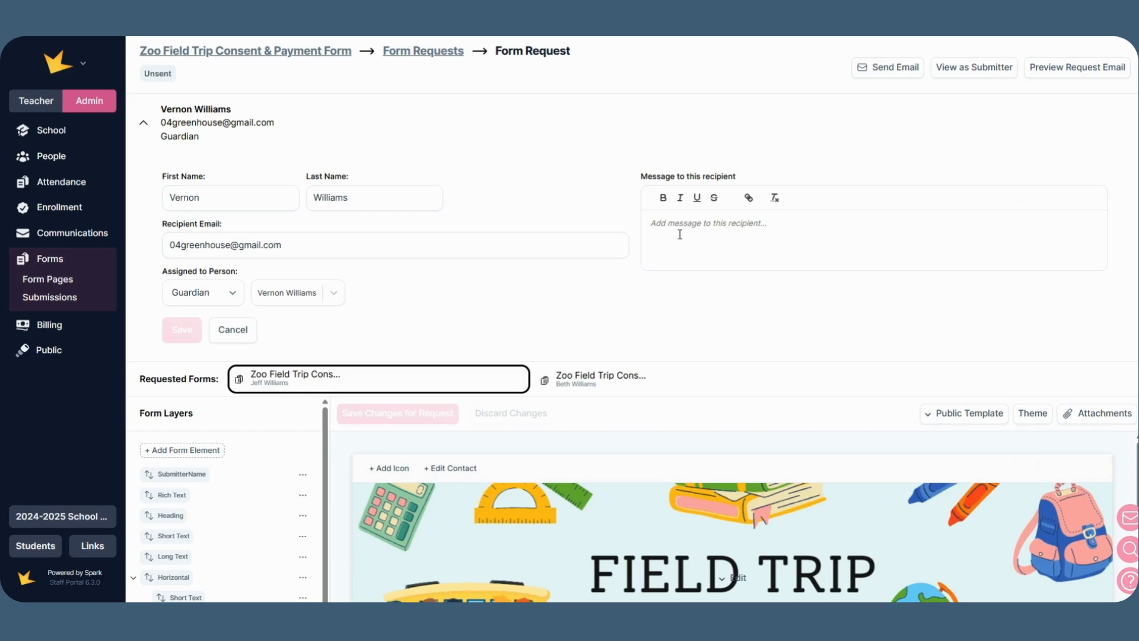
scroll(728, 294, "down", 4)
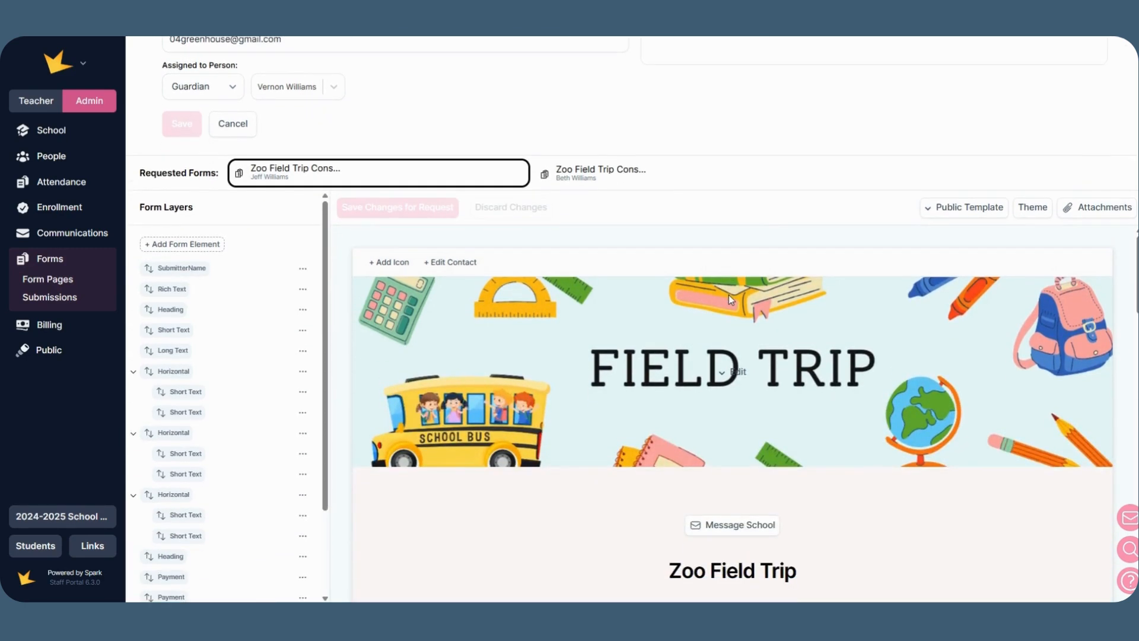
scroll(878, 383, "down", 5)
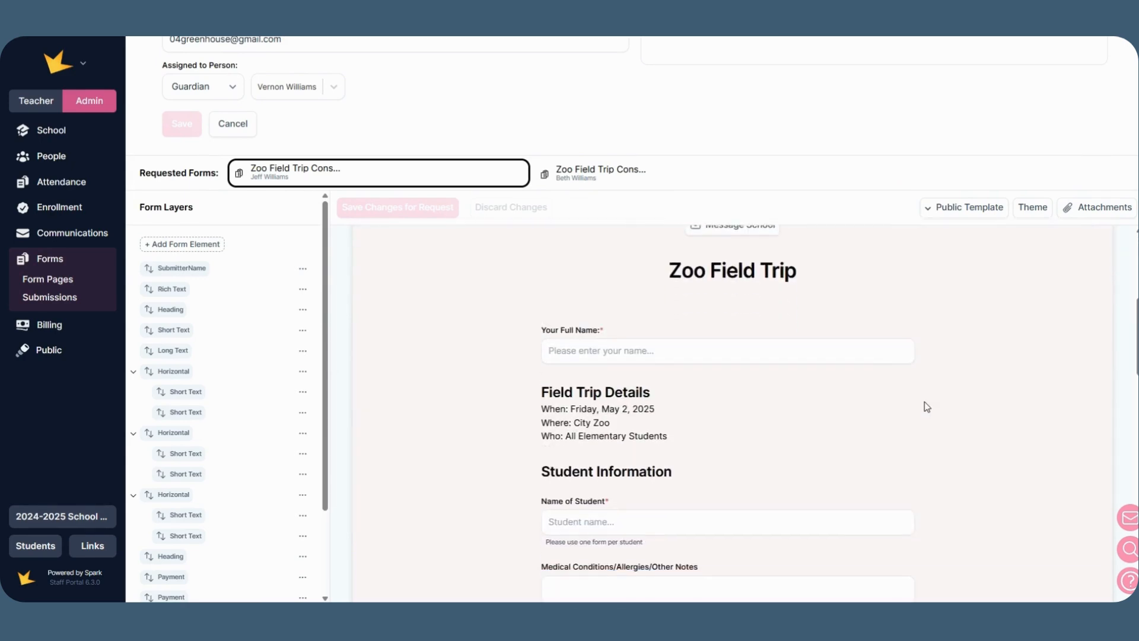
scroll(927, 407, "down", 1)
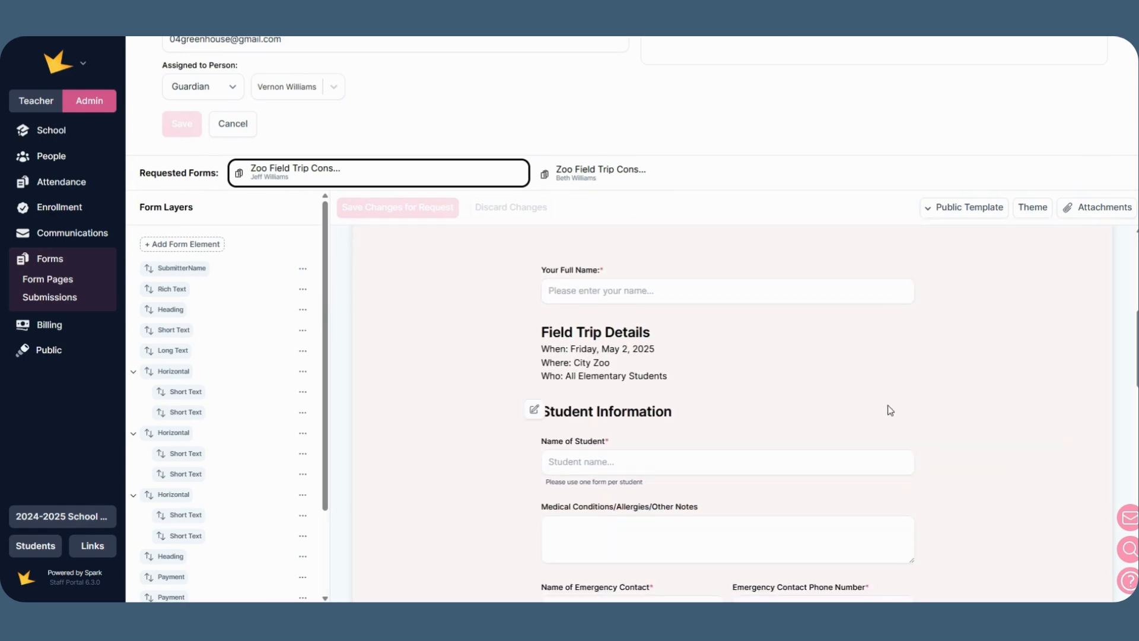
scroll(887, 409, "up", 10)
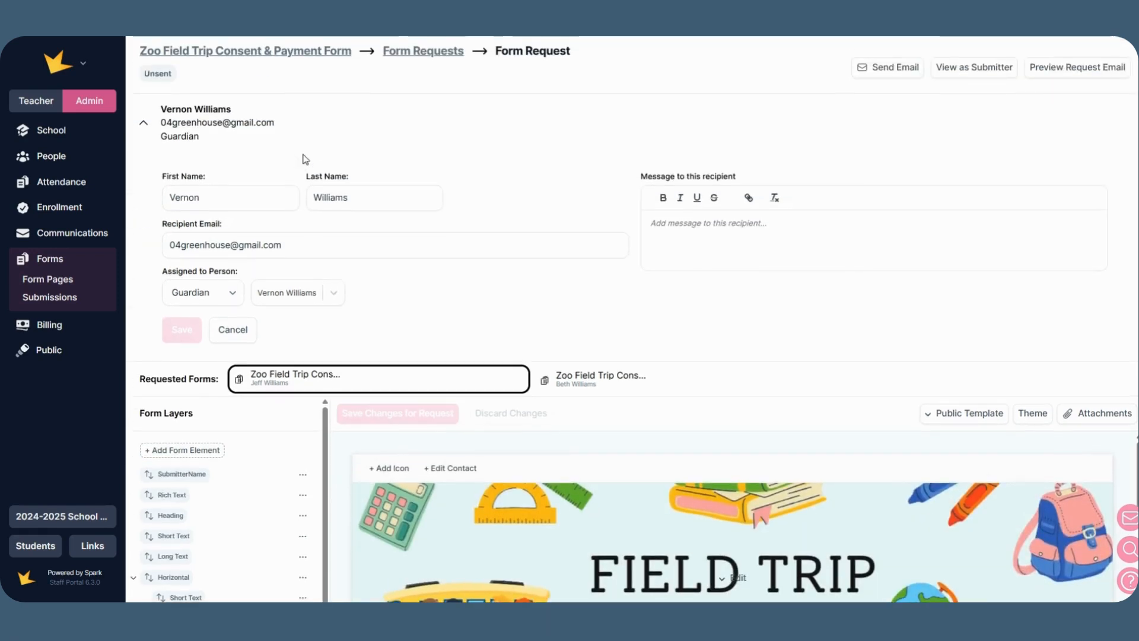
Select the first three requests in the 5/1/25 group, view the options for moving them to a group, and cancel
left_click(396, 51)
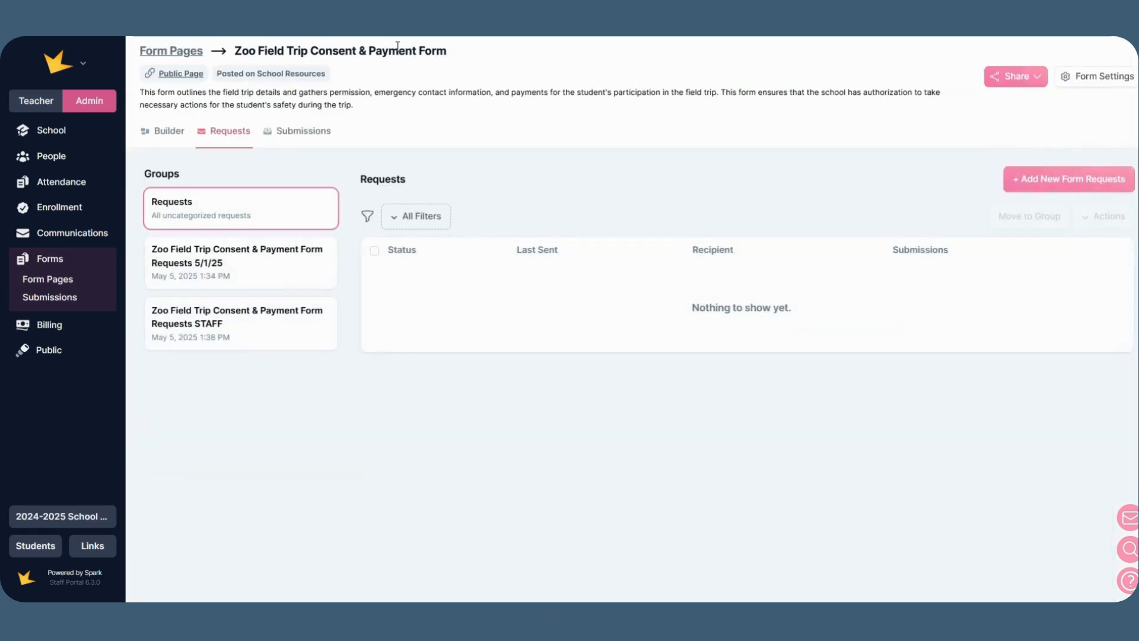
left_click(326, 263)
scroll(367, 314, "down", 1)
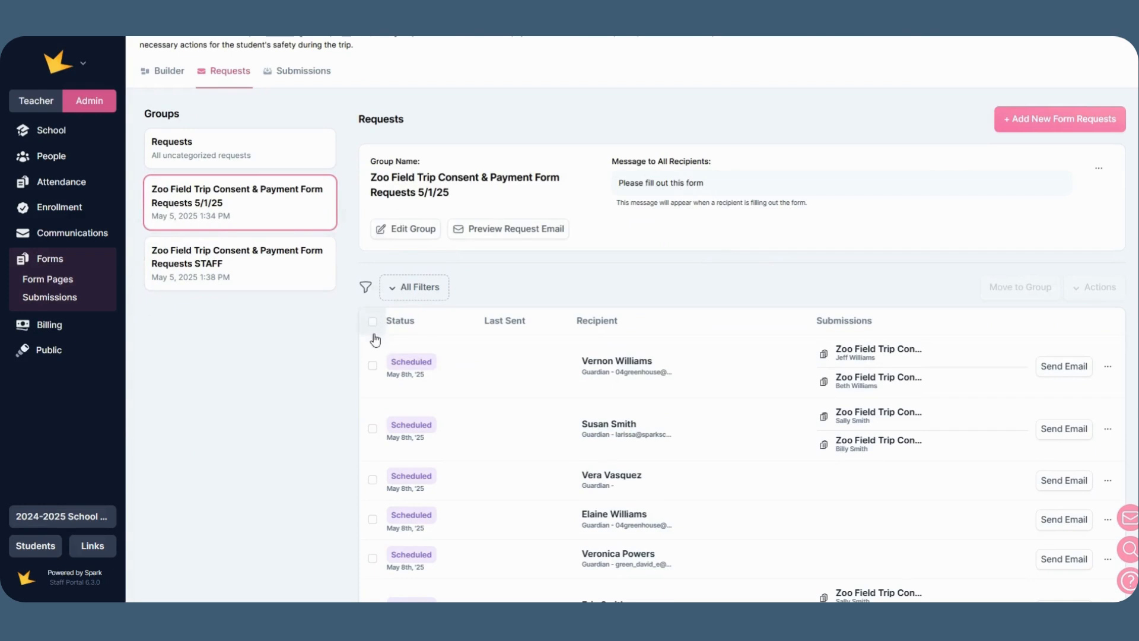
left_click(372, 365)
left_click(373, 429)
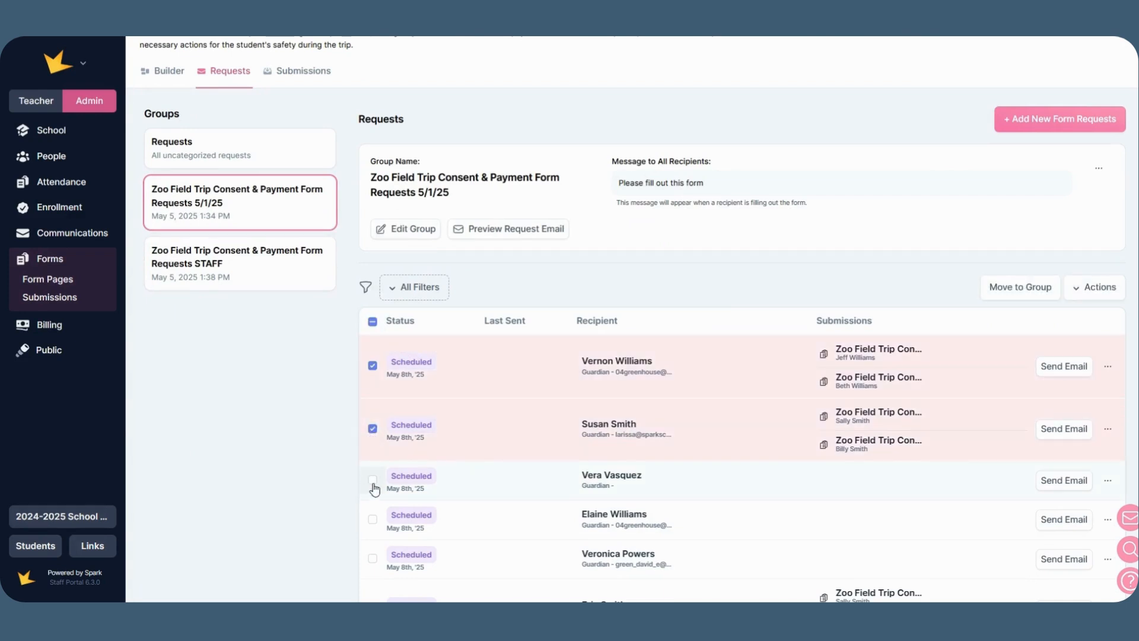
left_click(373, 480)
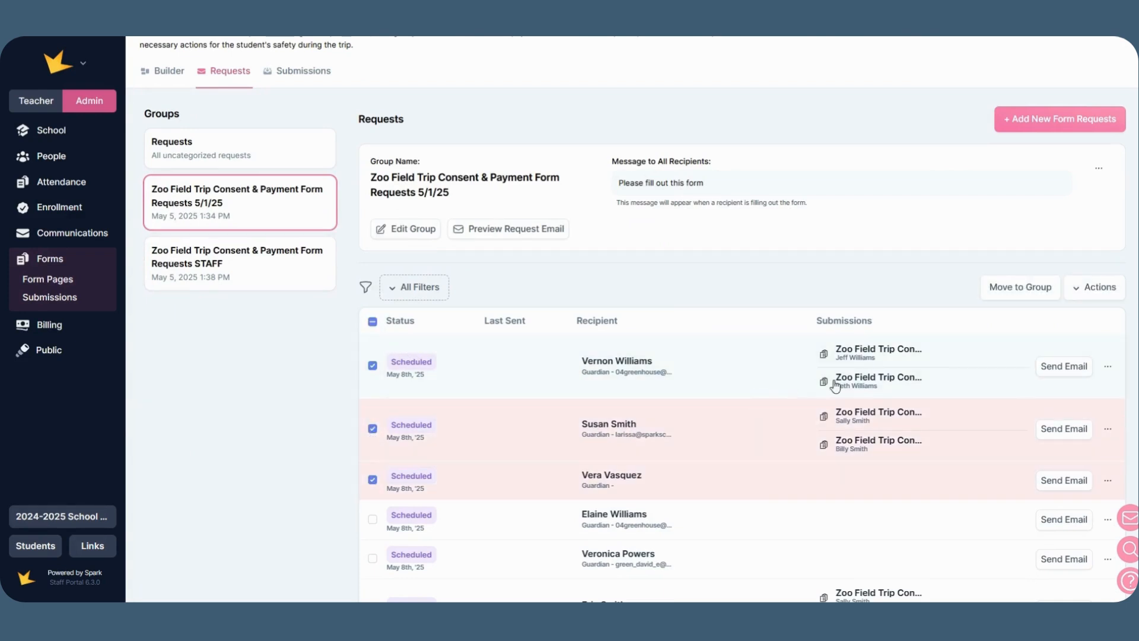
left_click(1046, 293)
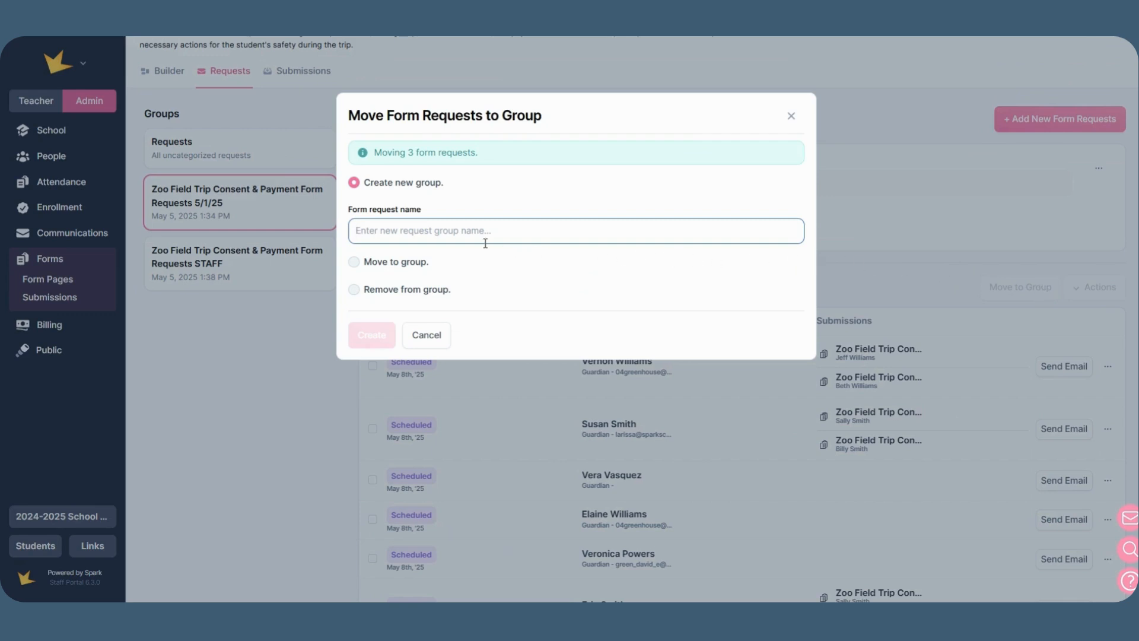
left_click(431, 338)
scroll(640, 522, "up", 1)
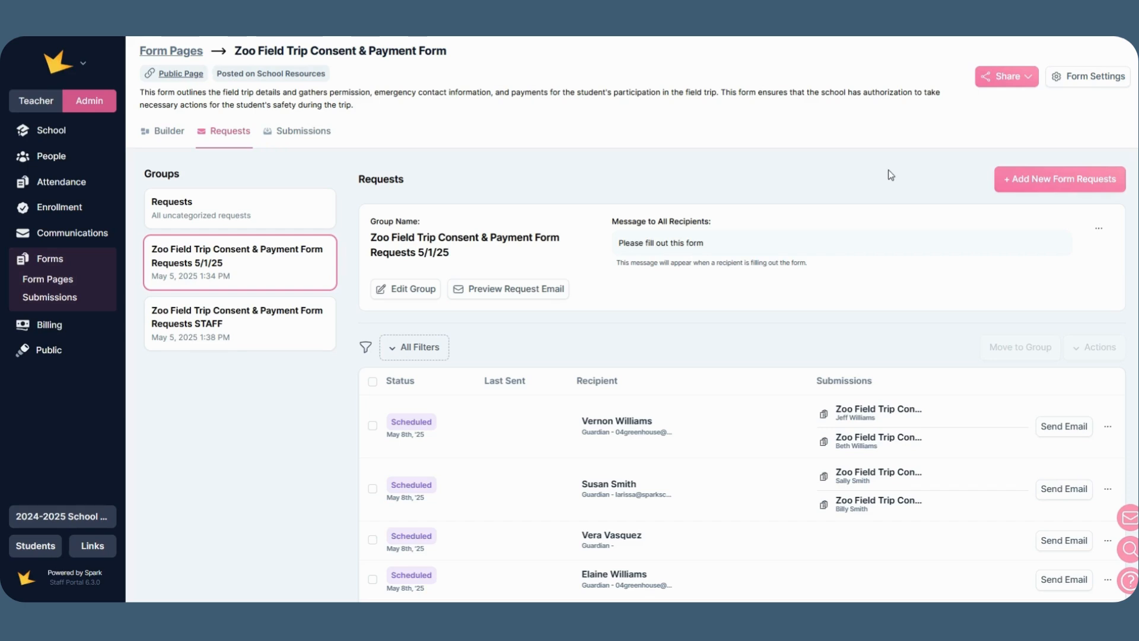
View the submissions across all forms, then open the submissions of the Absence Notification form
left_click(71, 303)
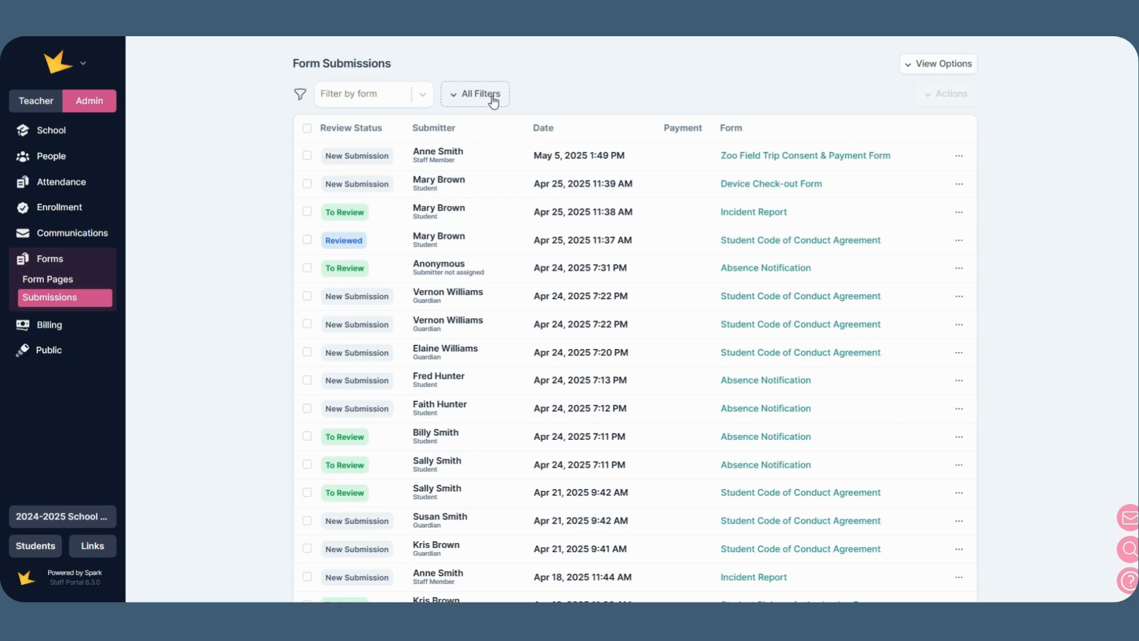
left_click(55, 280)
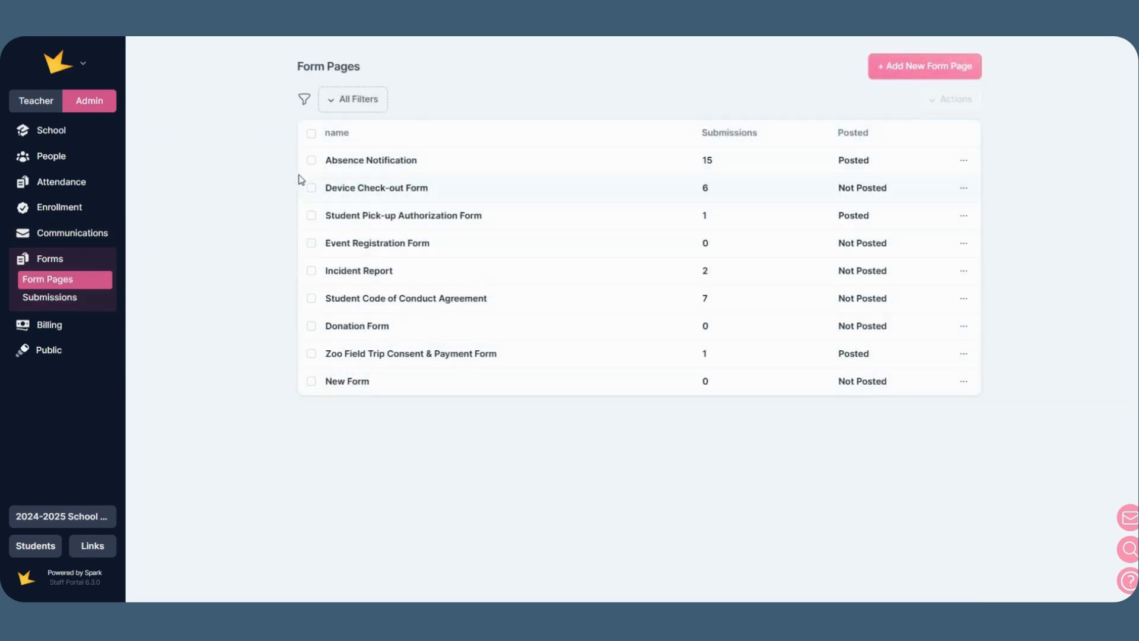
left_click(344, 163)
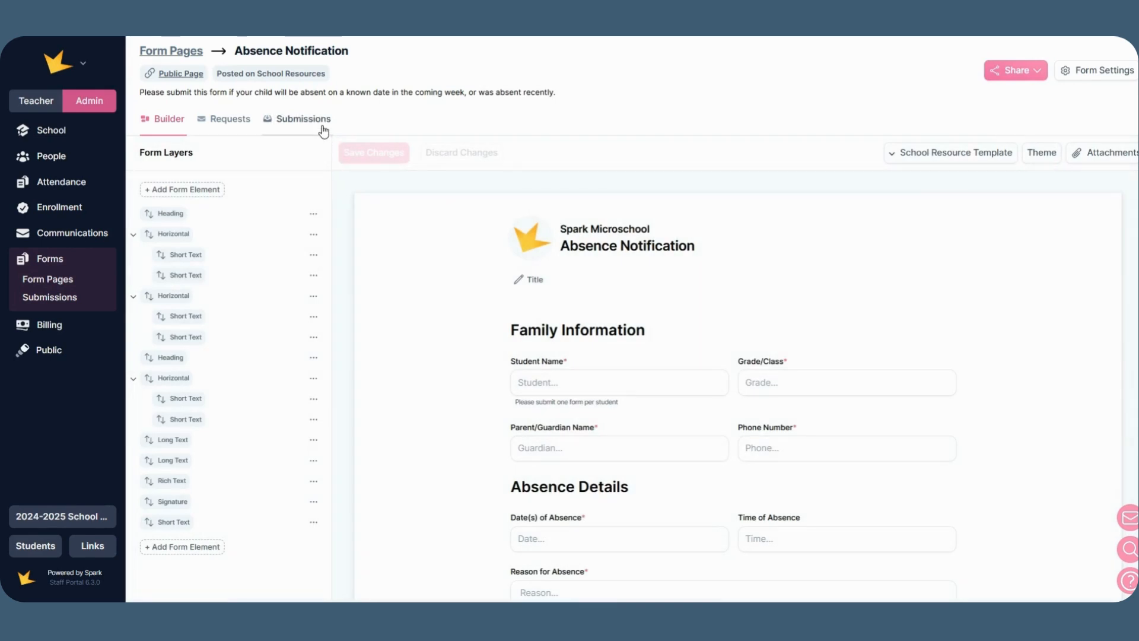
left_click(323, 125)
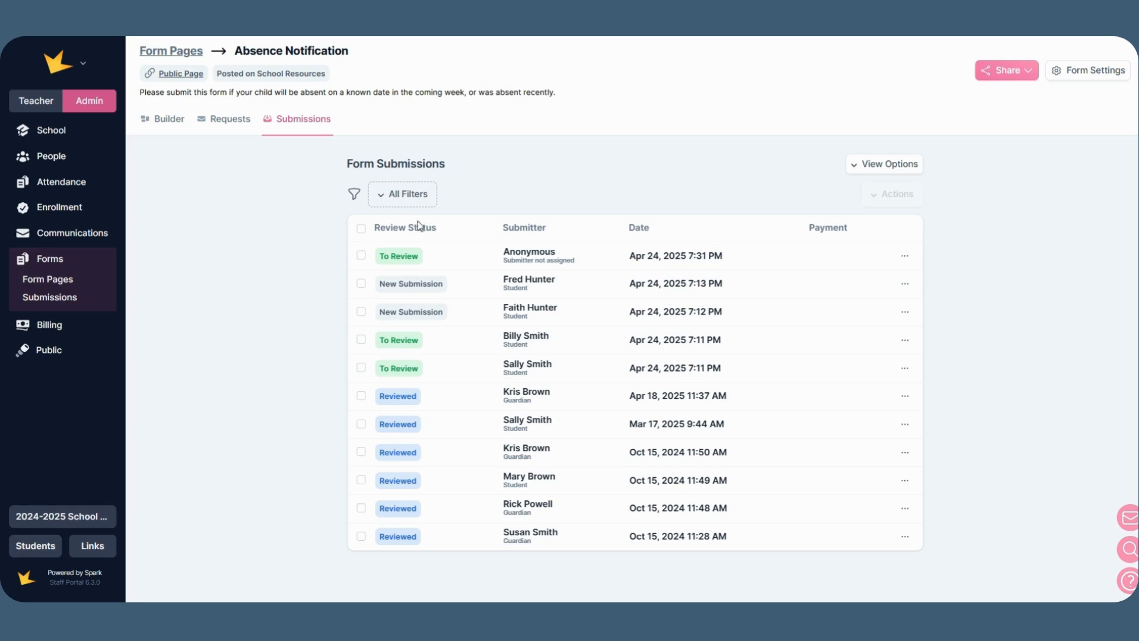
Review the anonymous Apr 24, 2025 submission, assign the student named in it as the submitter, save, and close it
left_click(445, 263)
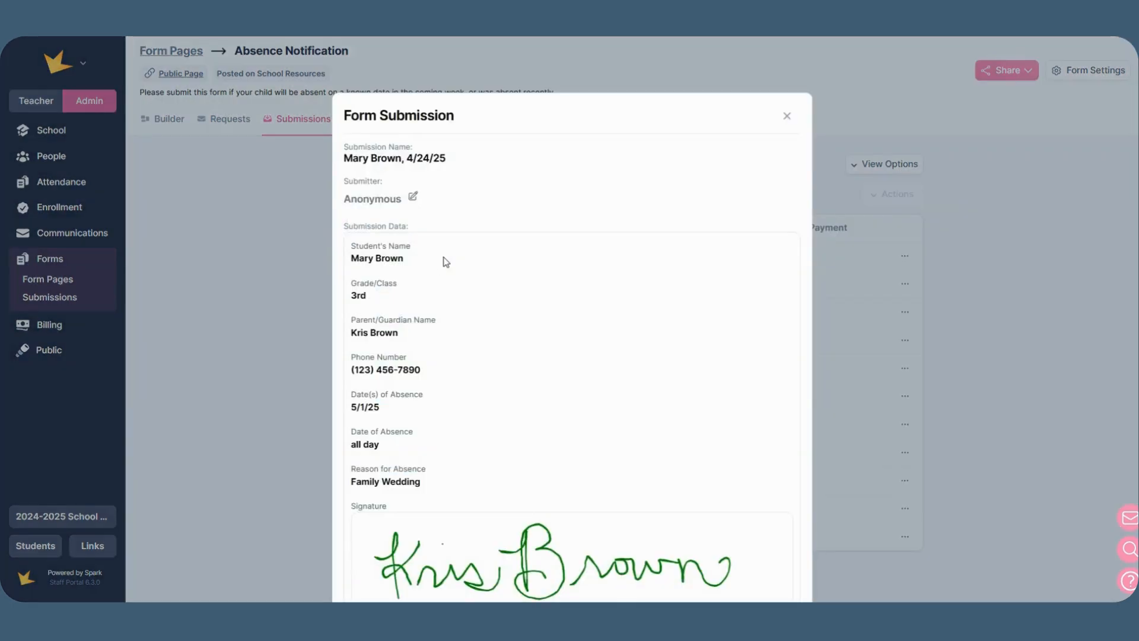
scroll(486, 263, "down", 2)
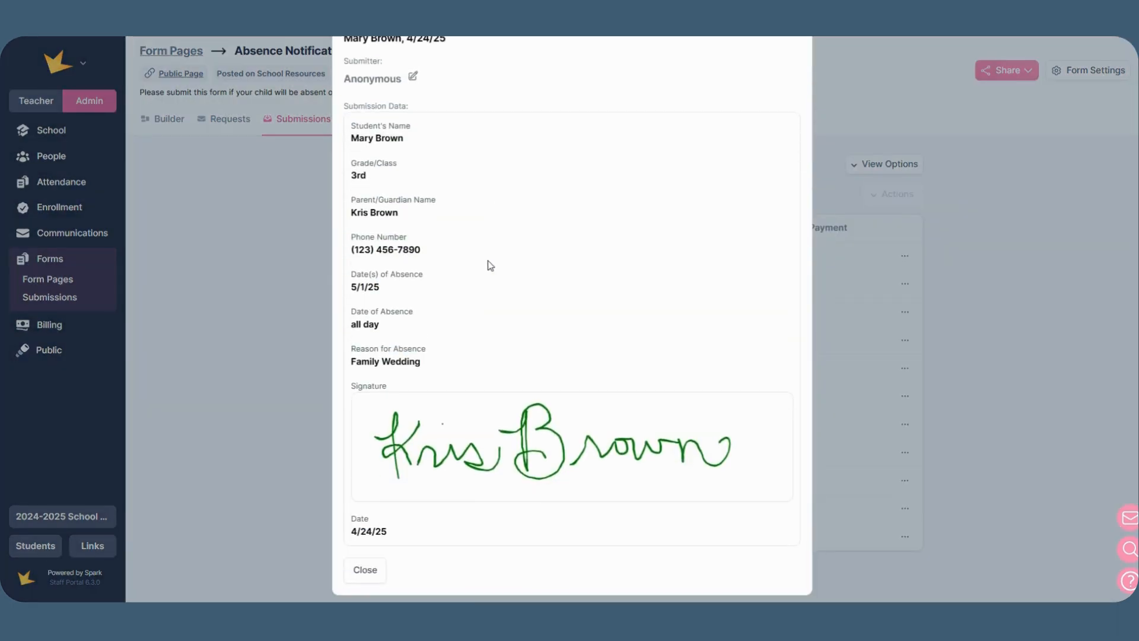
scroll(490, 265, "up", 1)
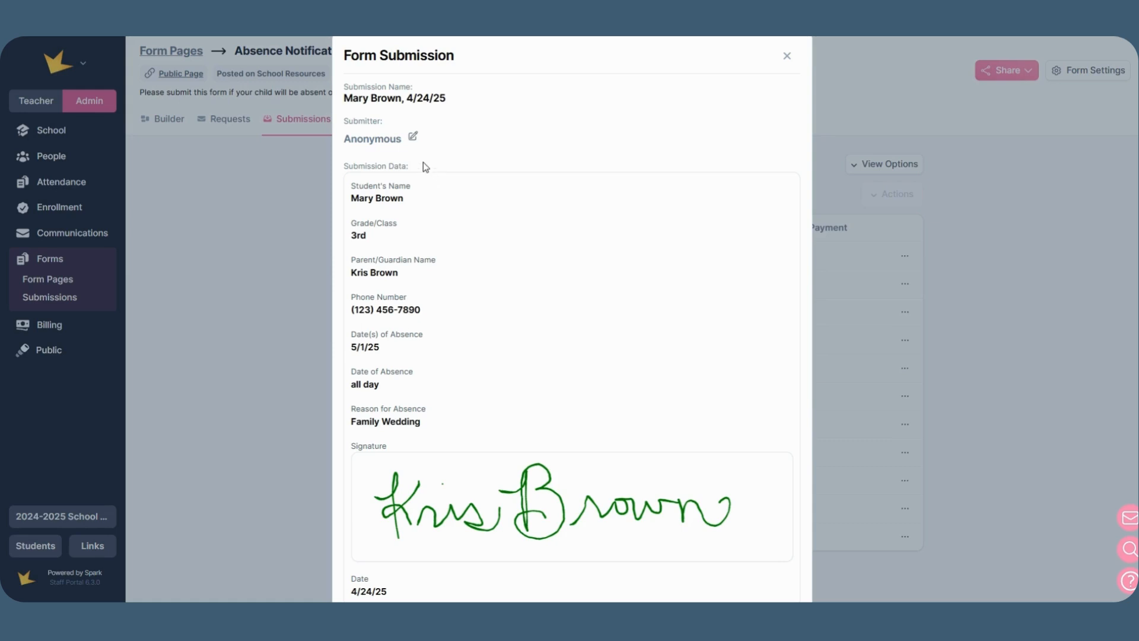
left_click(413, 137)
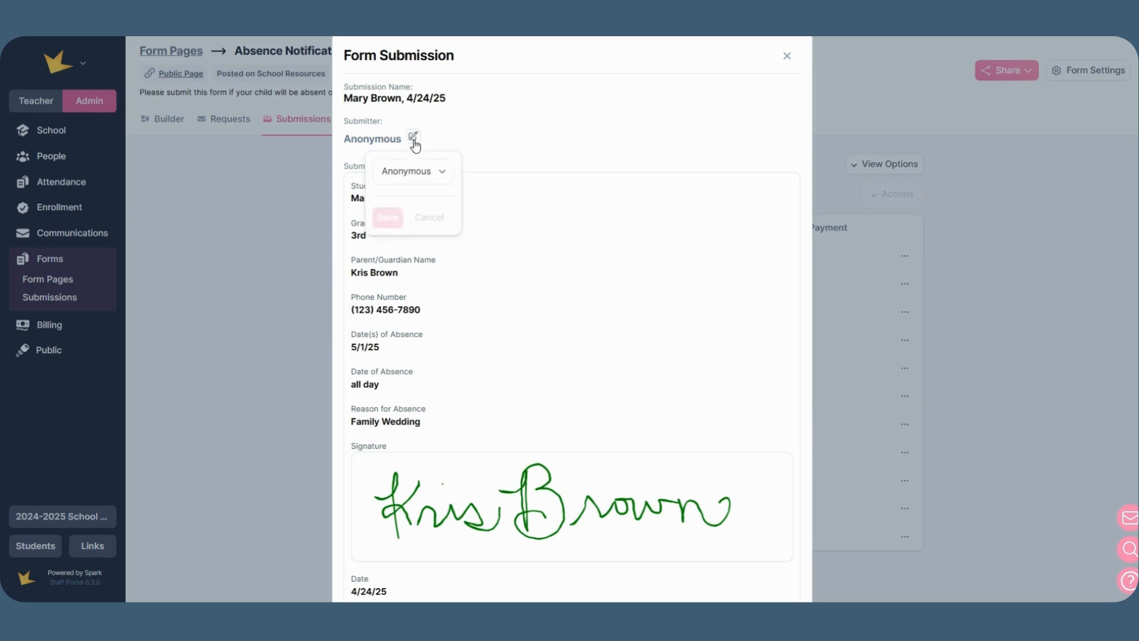
left_click(418, 244)
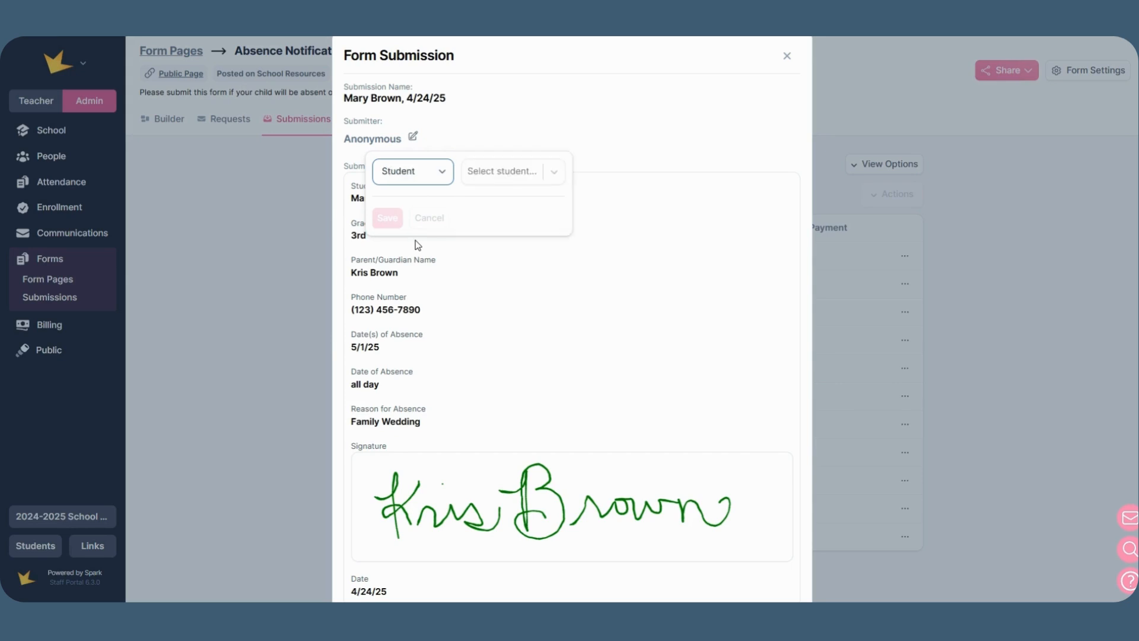
left_click(505, 183)
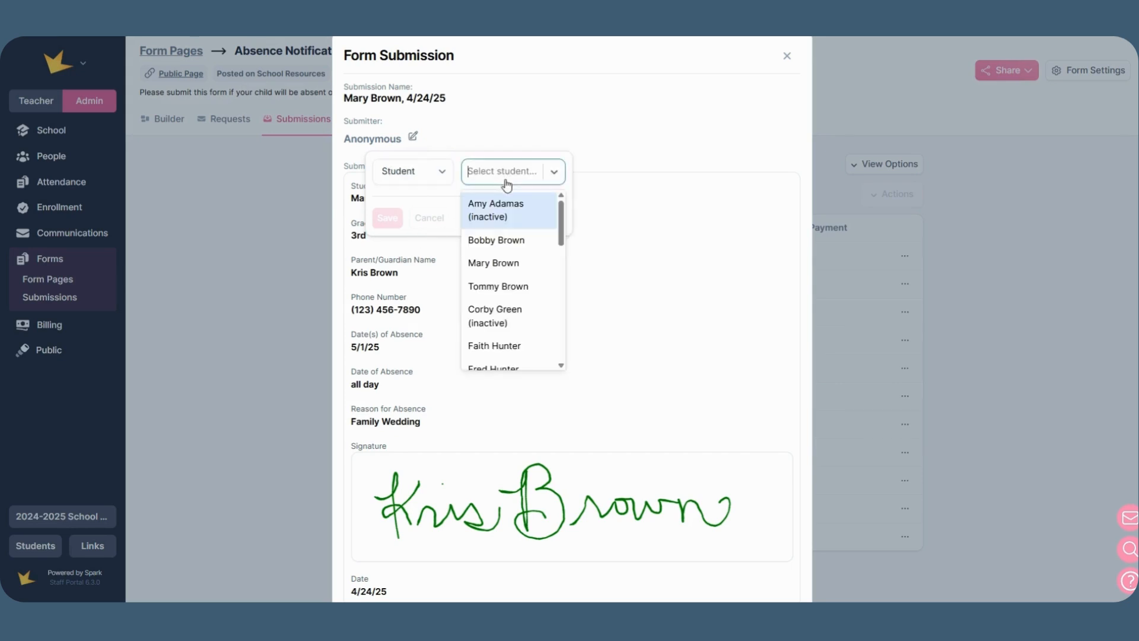
left_click(518, 263)
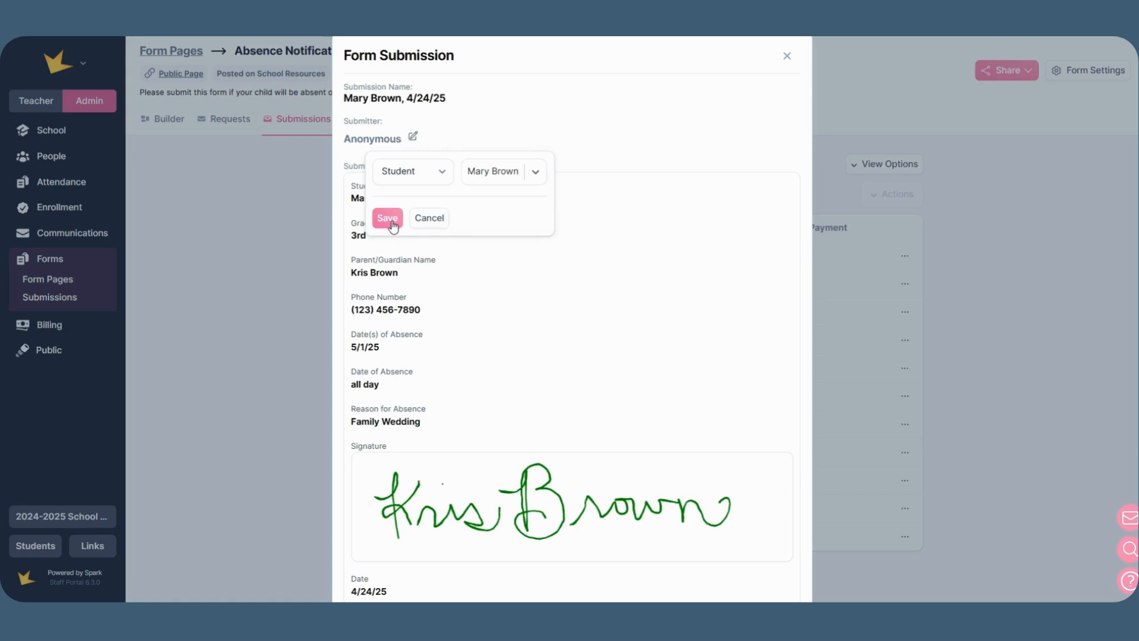
left_click(392, 224)
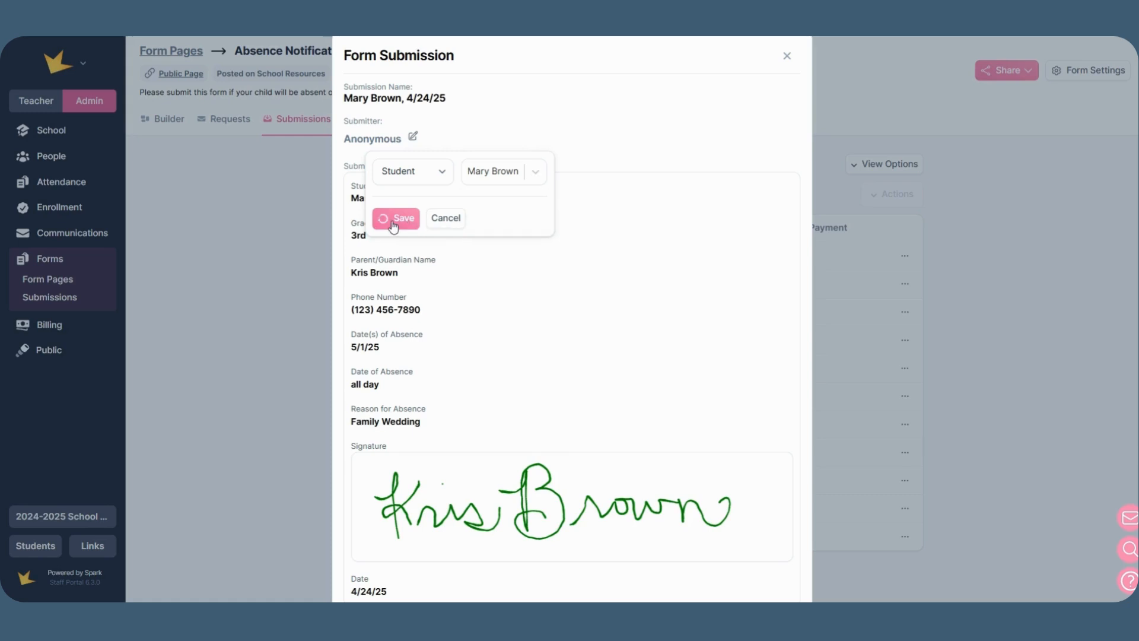
left_click(790, 64)
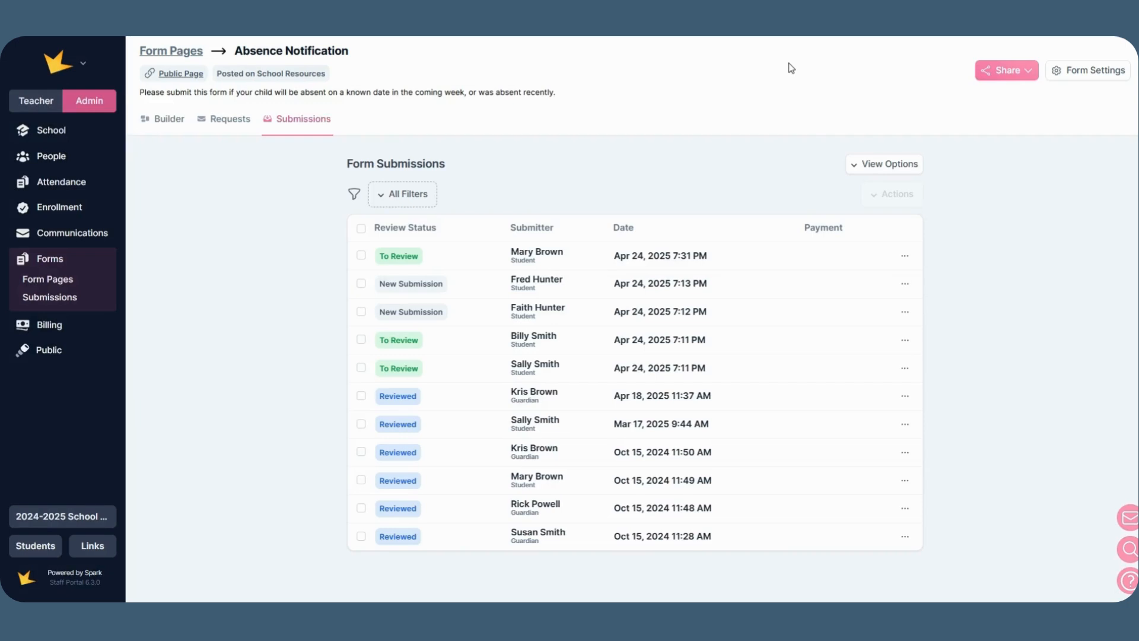
Open that student's record and view the form submissions linked to the student
left_click(106, 166)
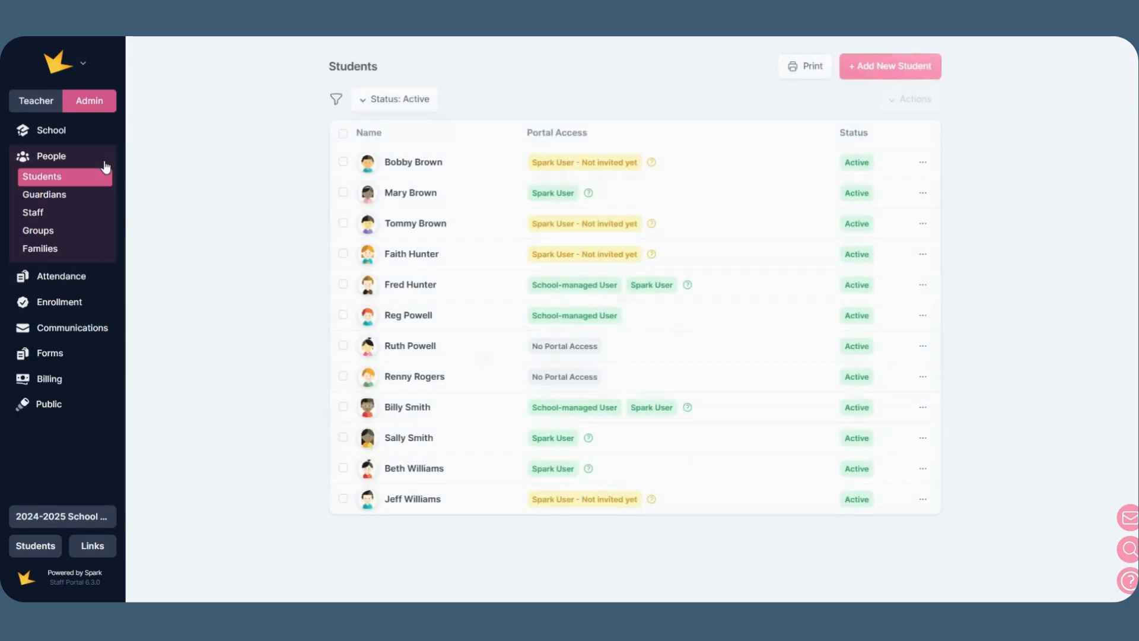
left_click(449, 193)
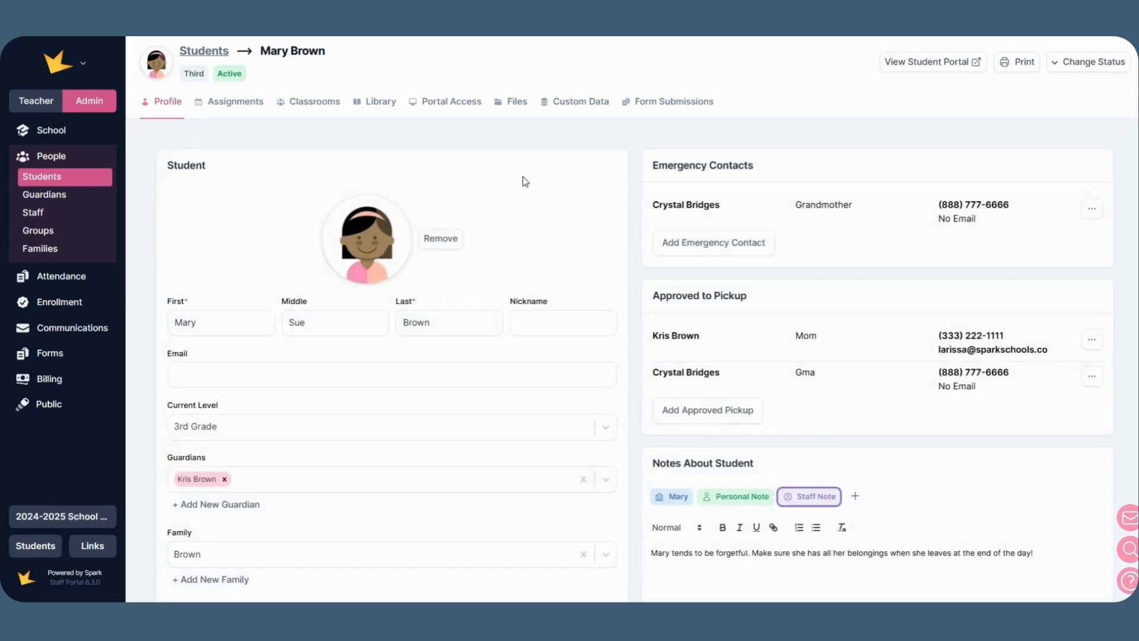
left_click(673, 107)
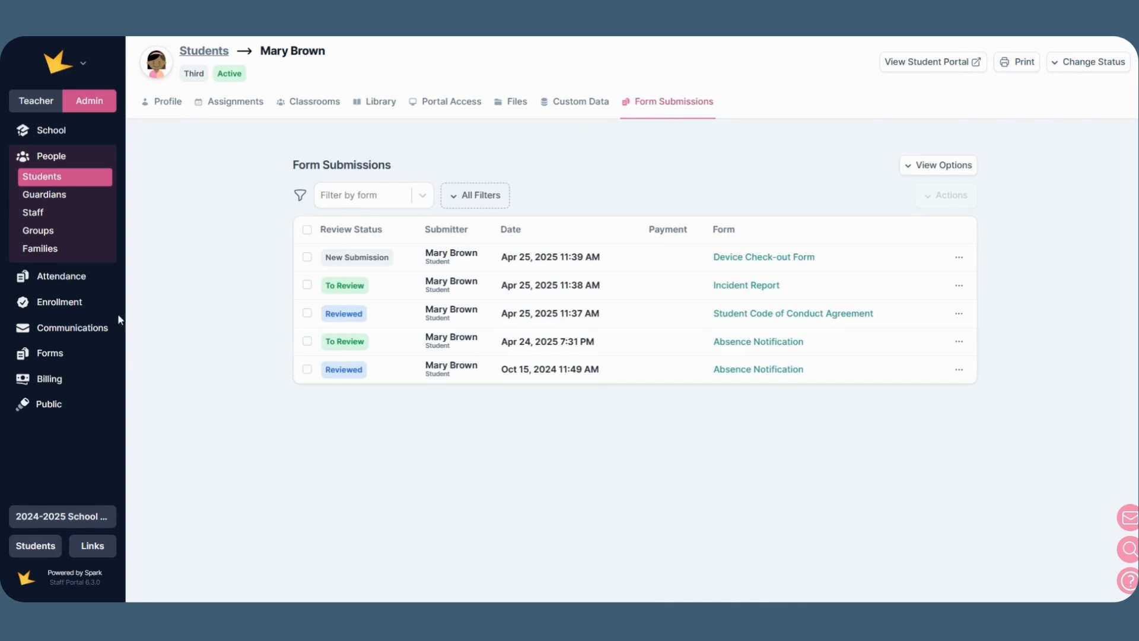
Review the request statuses in the STAFF group of the Zoo Field Trip Consent & Payment Form
left_click(81, 354)
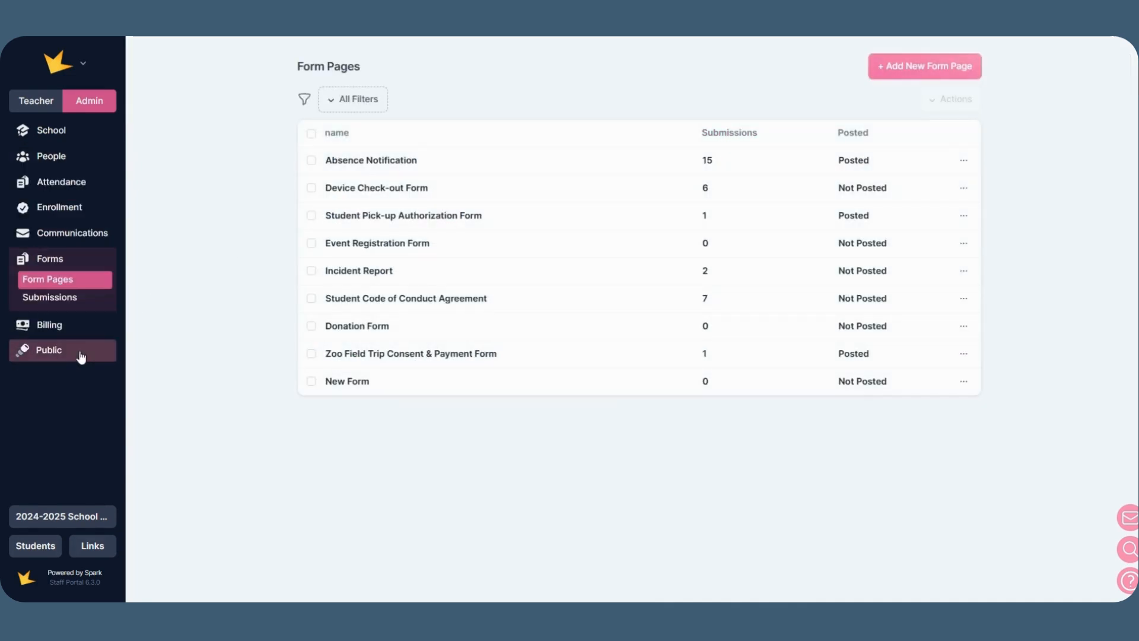
left_click(350, 359)
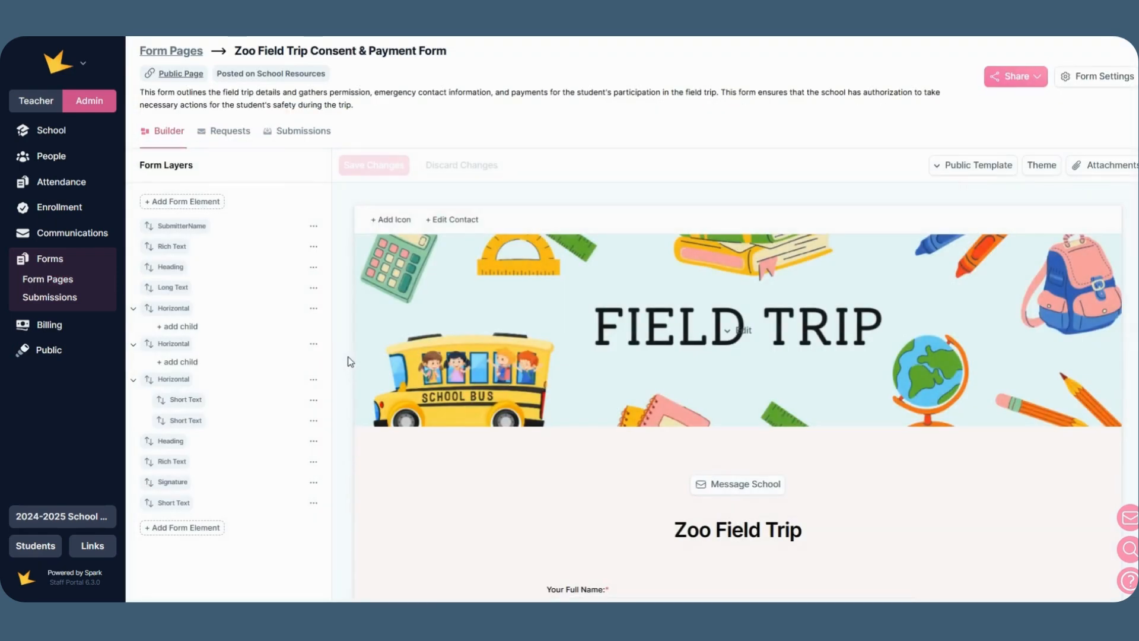
left_click(236, 137)
left_click(279, 317)
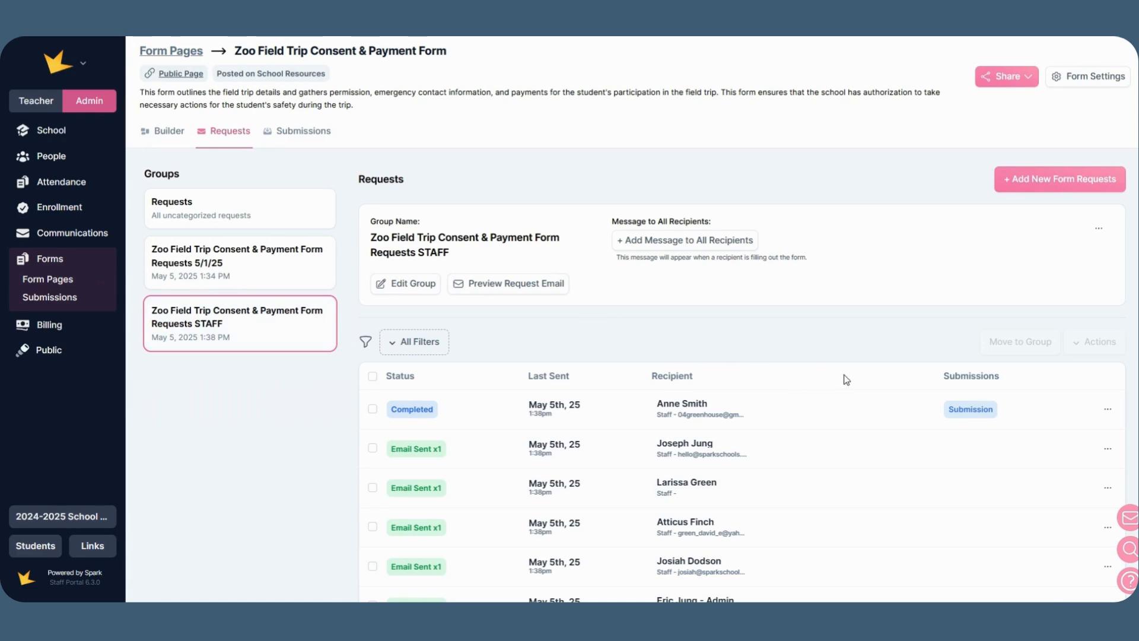
scroll(847, 380, "down", 2)
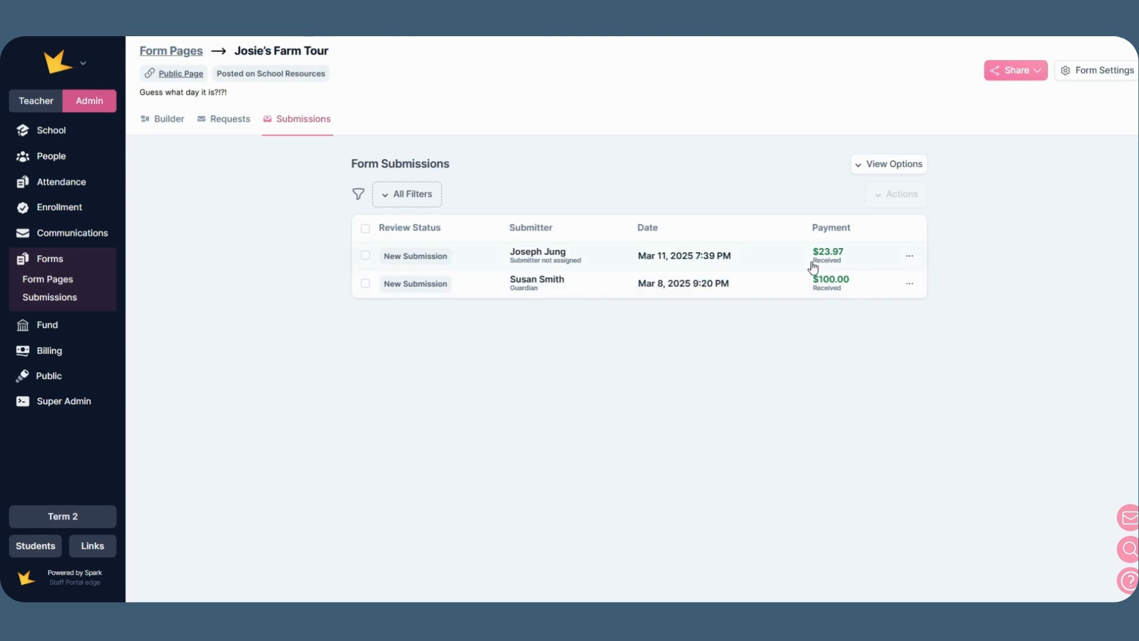
Assign the payment in the Mar 11, 2025 Farm Tour submission to the payer's billing account and save it
left_click(794, 265)
scroll(594, 362, "down", 2)
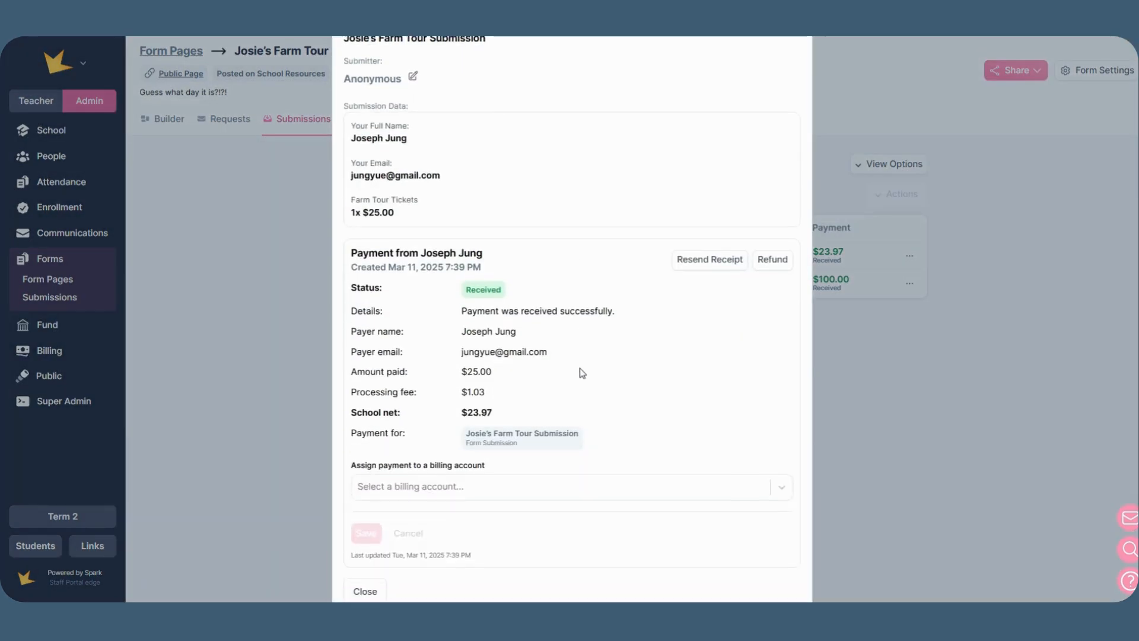
scroll(582, 373, "down", 2)
left_click(601, 417)
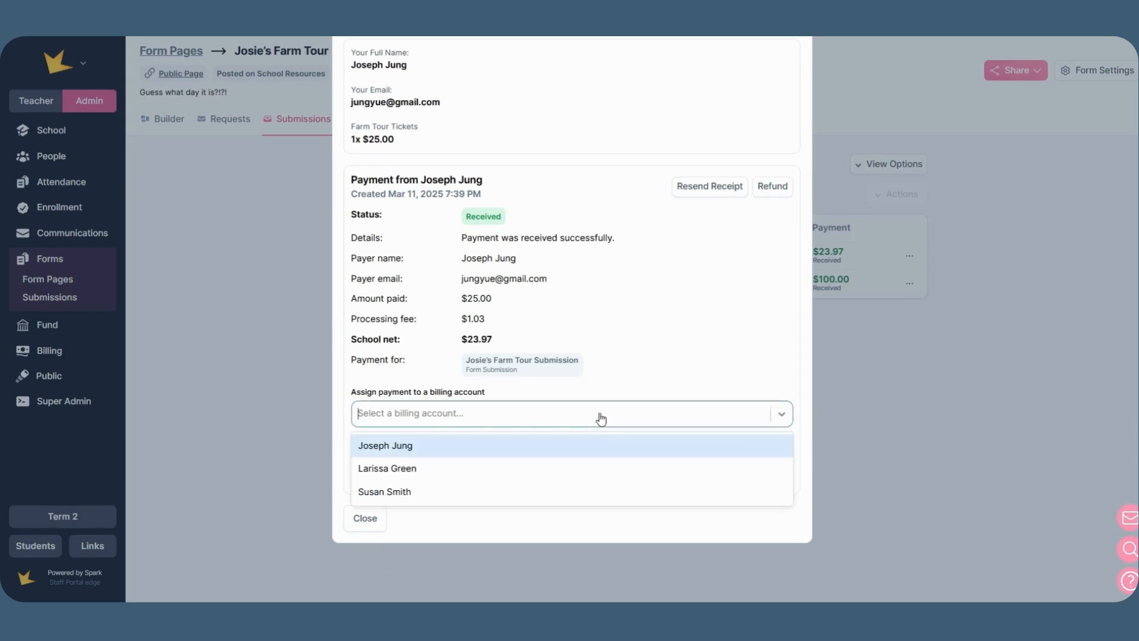
left_click(599, 450)
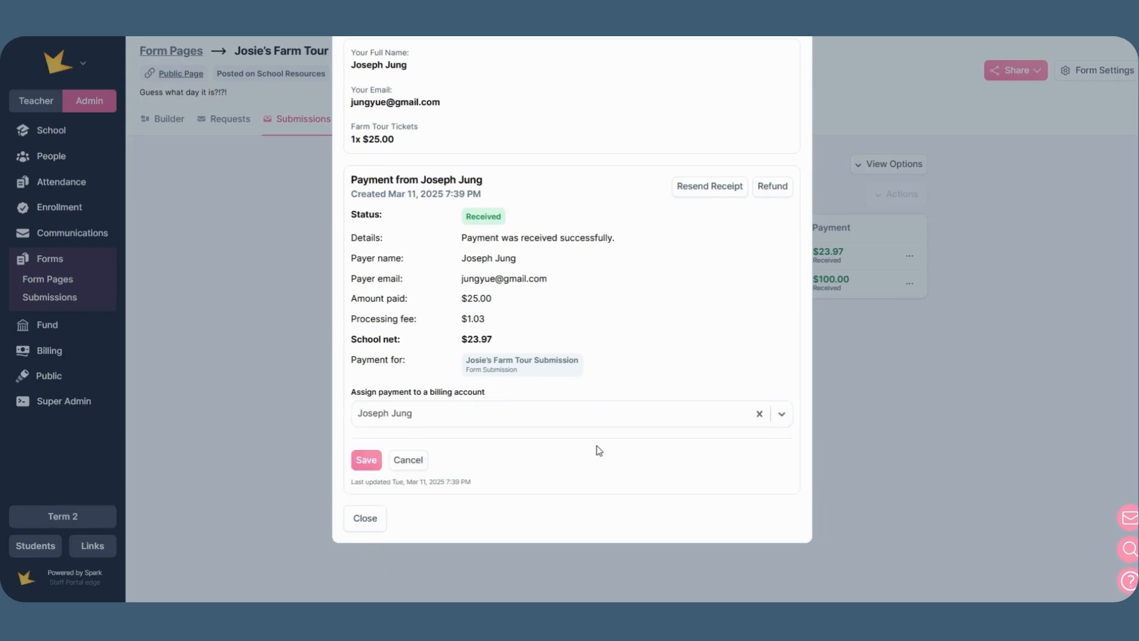
left_click(369, 464)
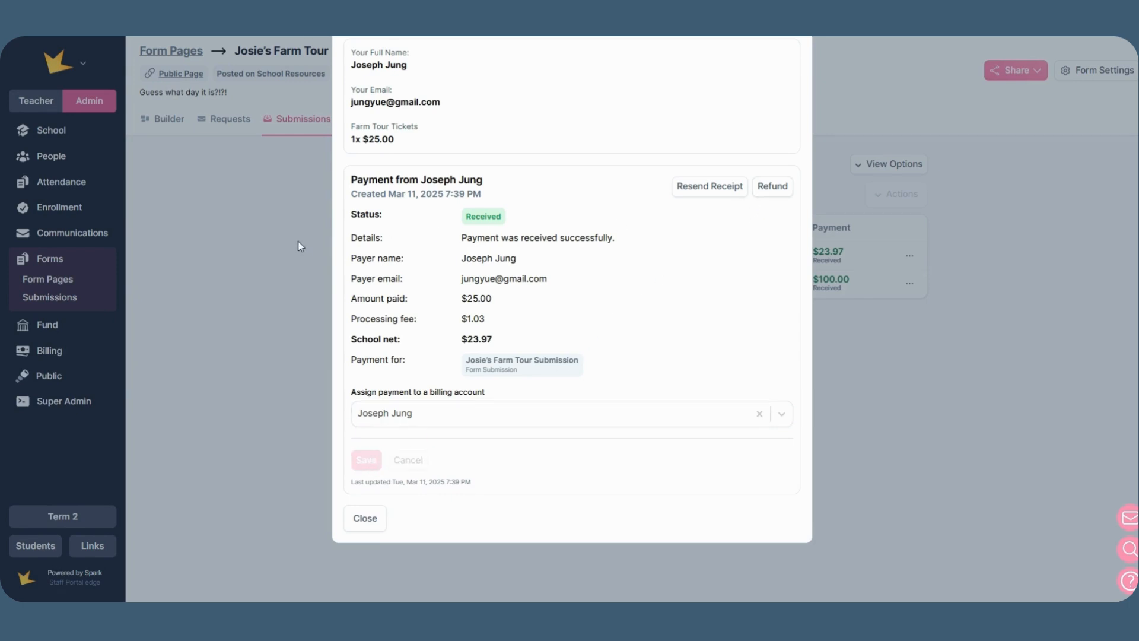
left_click(264, 255)
Open the school's list of billing payments
left_click(87, 352)
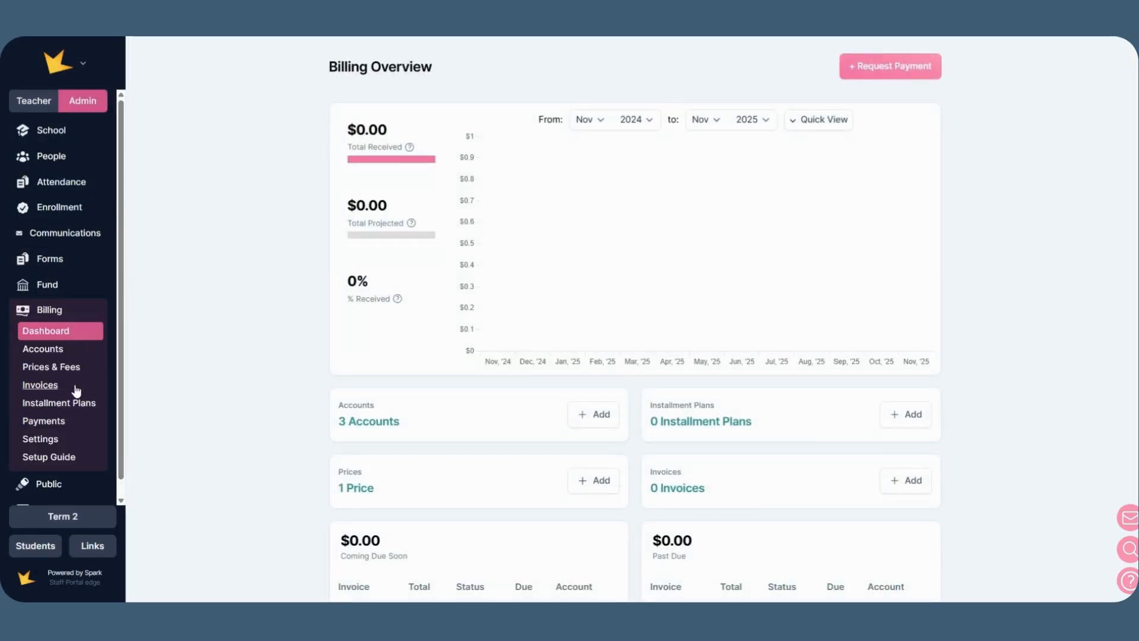
left_click(59, 422)
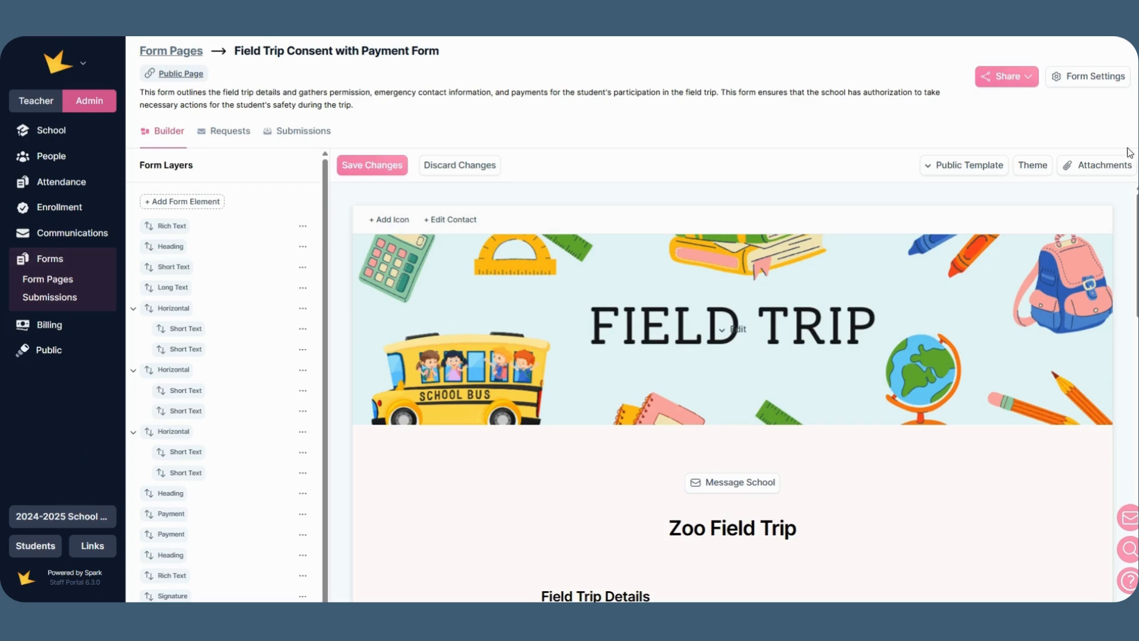
Override the form's default payment settings with ACH and Card allowed and all fees passed to the payer, and enable display-only payments
left_click(1108, 83)
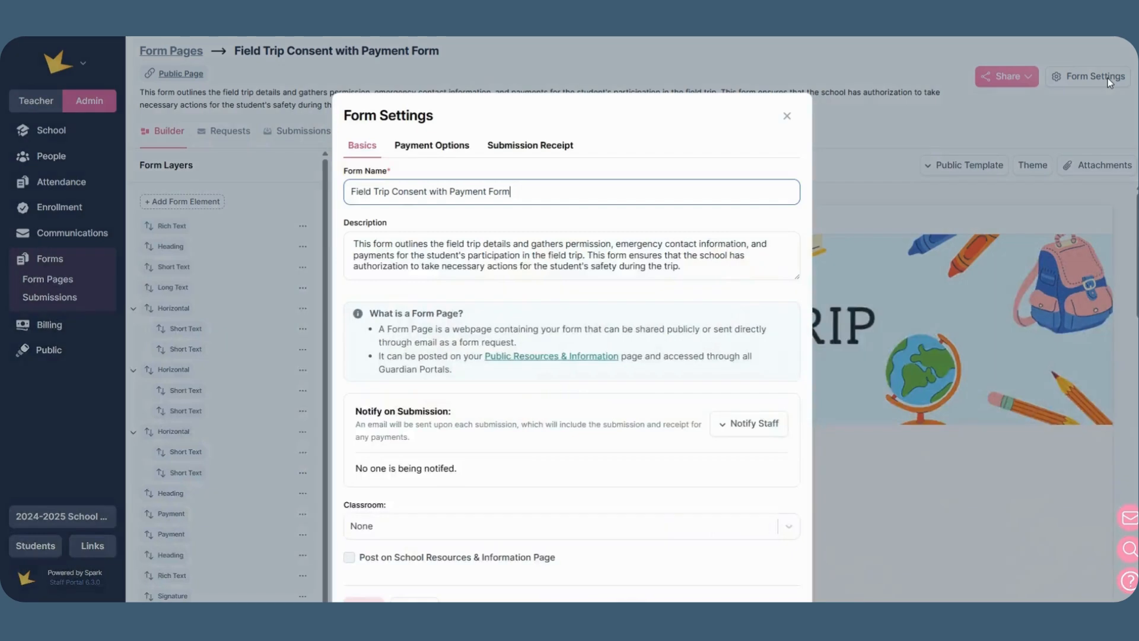
left_click(465, 149)
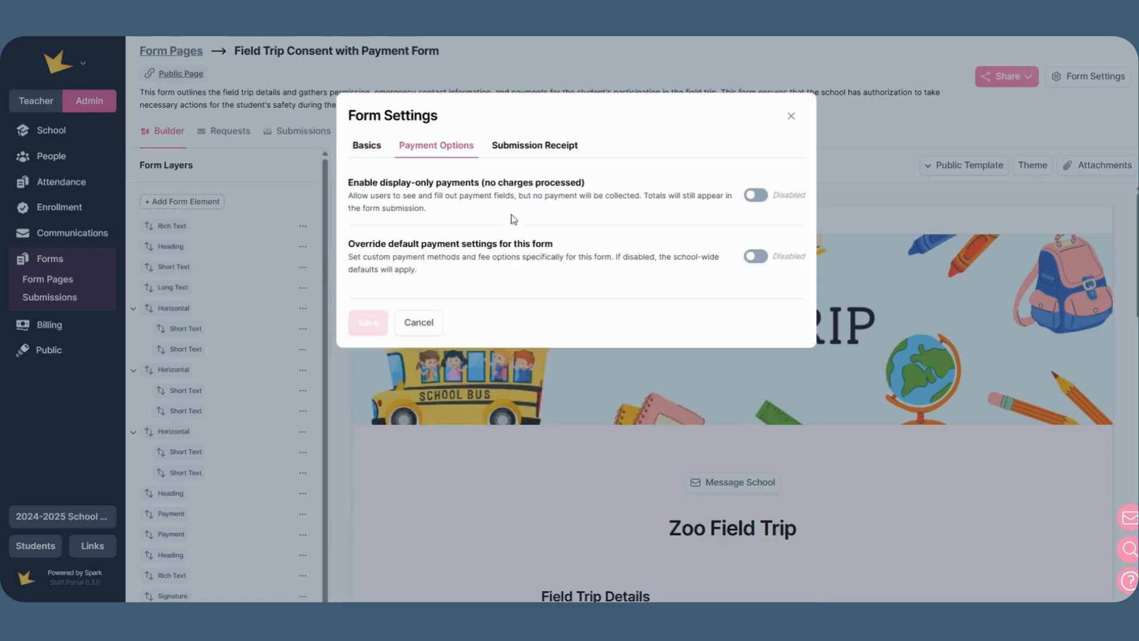
left_click(757, 257)
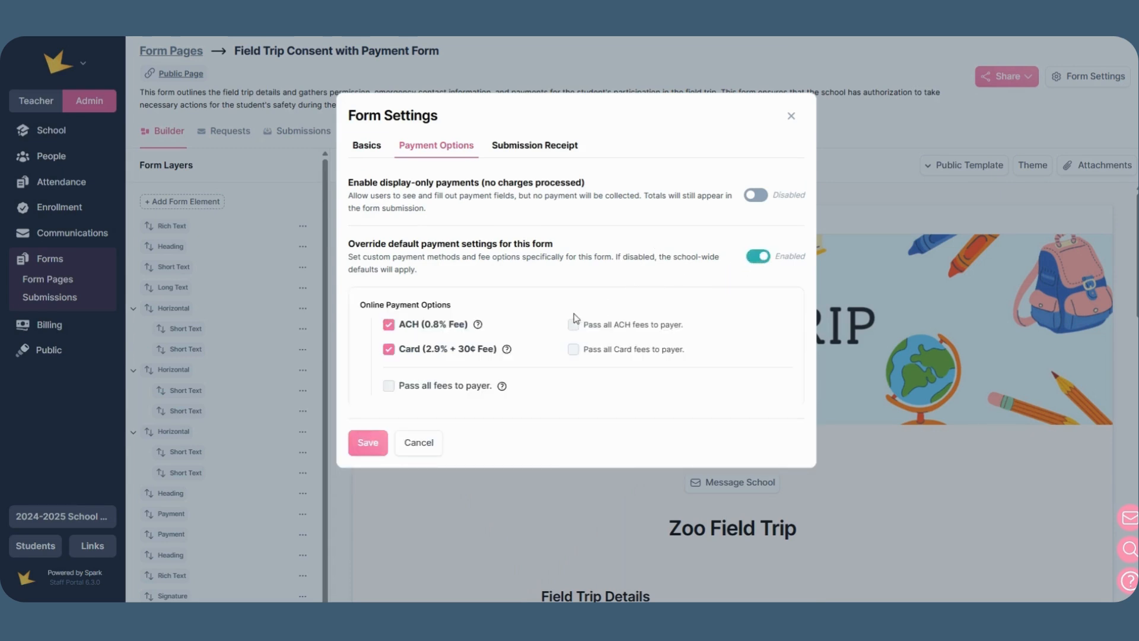
left_click(442, 351)
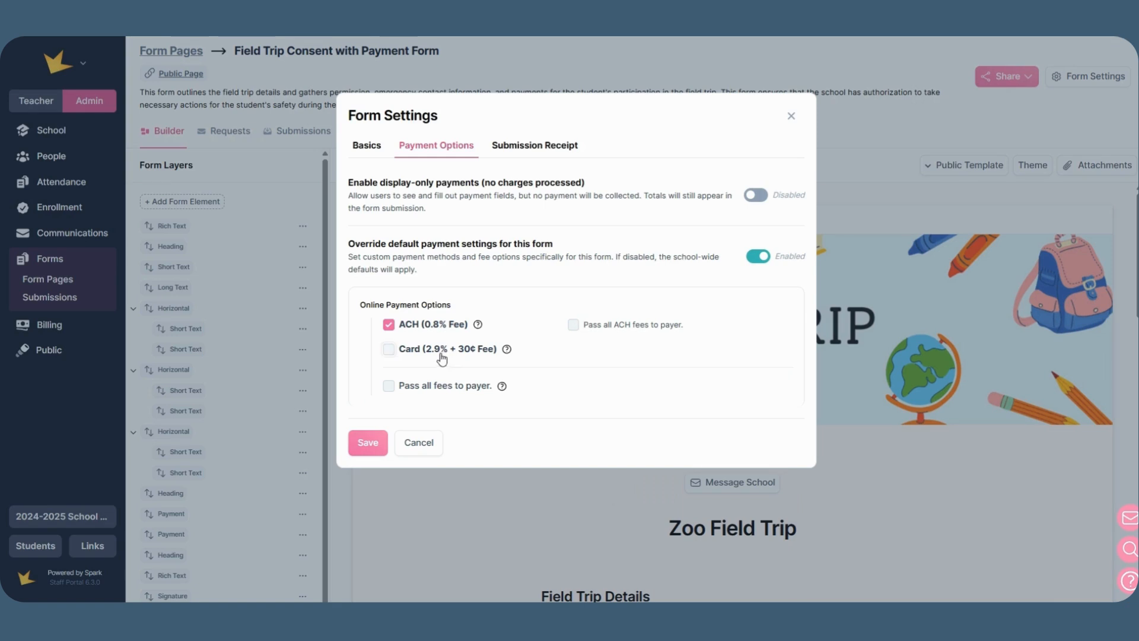
left_click(442, 326)
left_click(442, 325)
left_click(447, 350)
left_click(467, 386)
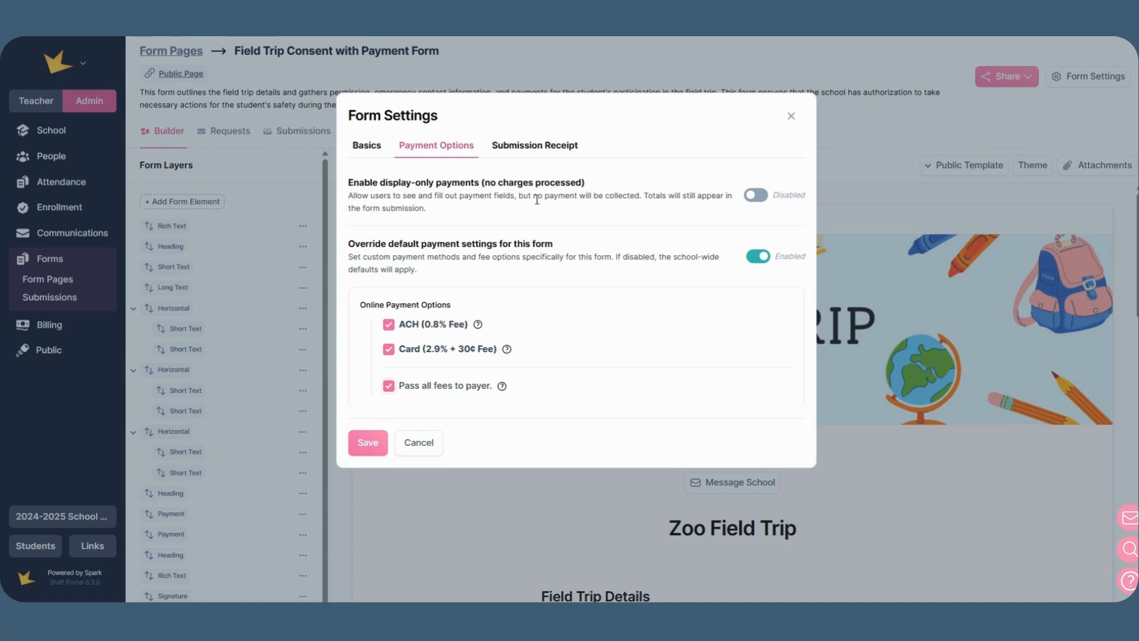
left_click(757, 196)
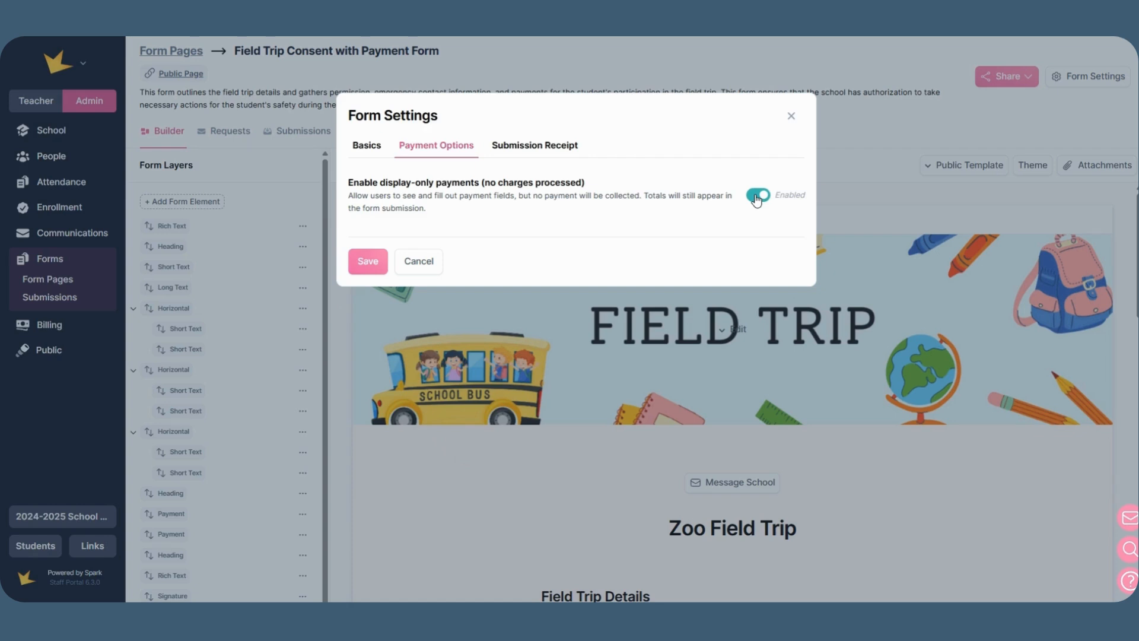
Enable a customized submission receipt for the Field Trip Consent with Payment Form and save the form settings
left_click(562, 149)
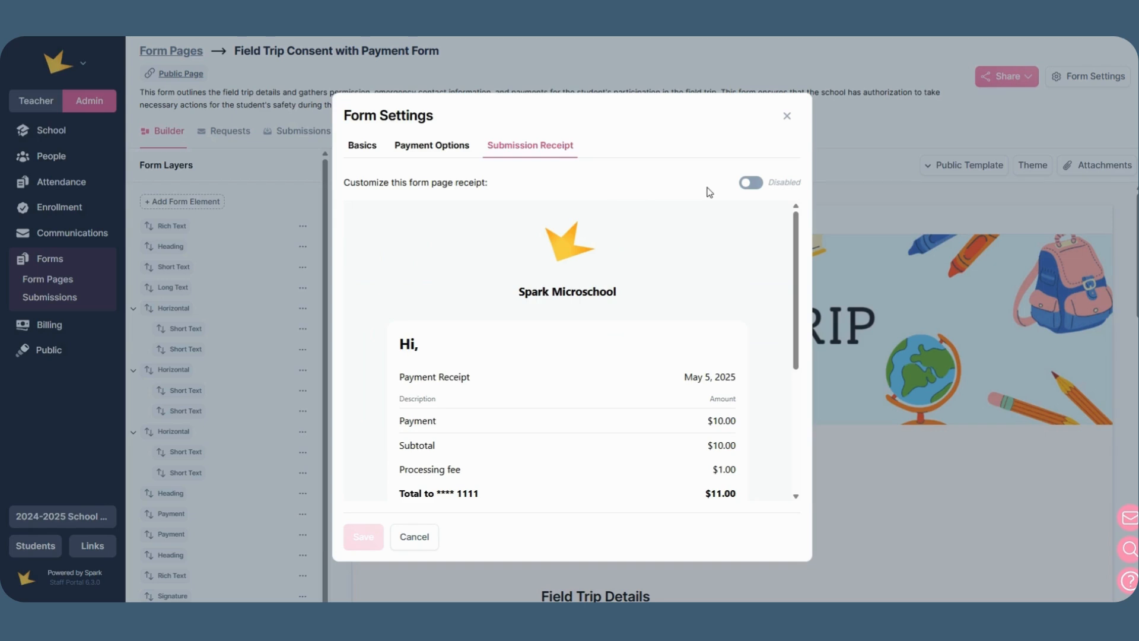
left_click(751, 183)
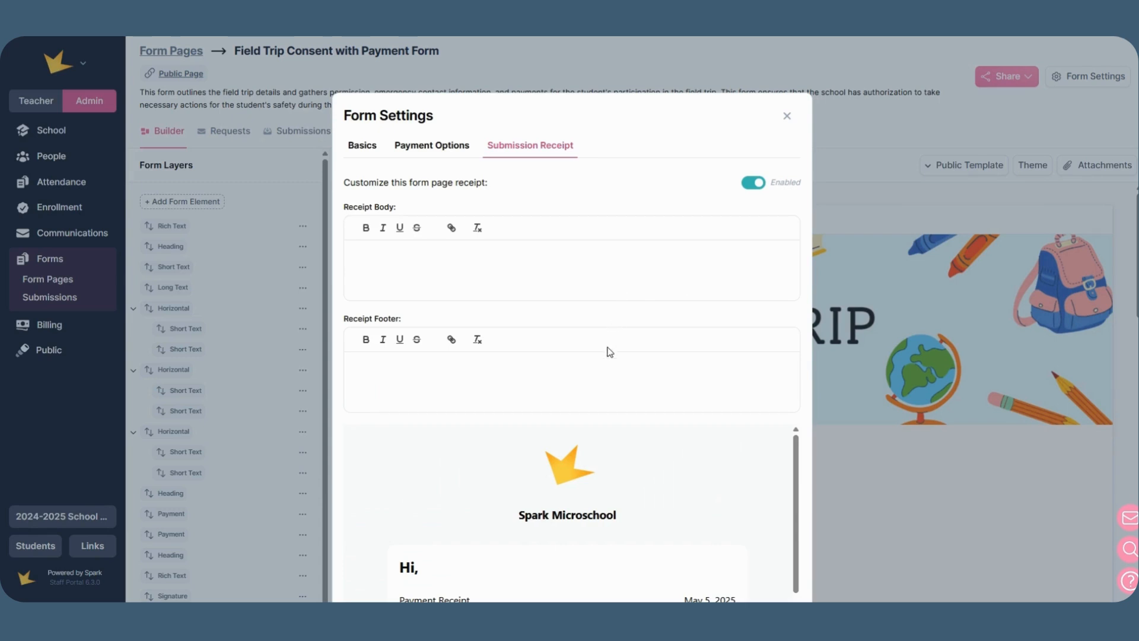
scroll(608, 354, "down", 3)
scroll(608, 355, "down", 2)
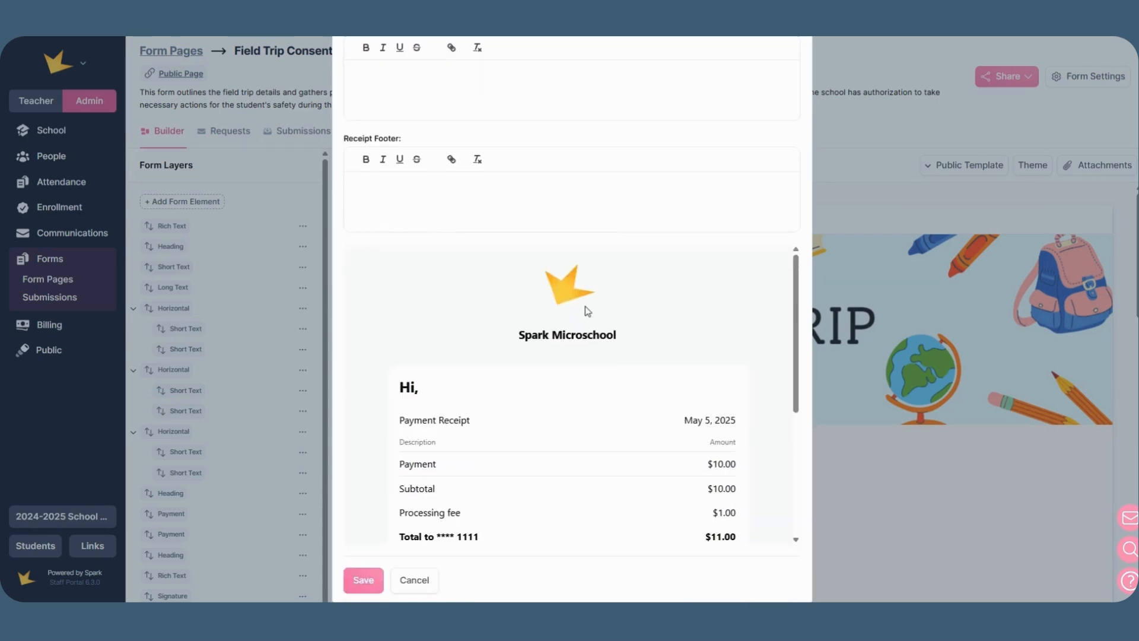
scroll(587, 311, "down", 1)
scroll(587, 311, "up", 1)
left_click(371, 582)
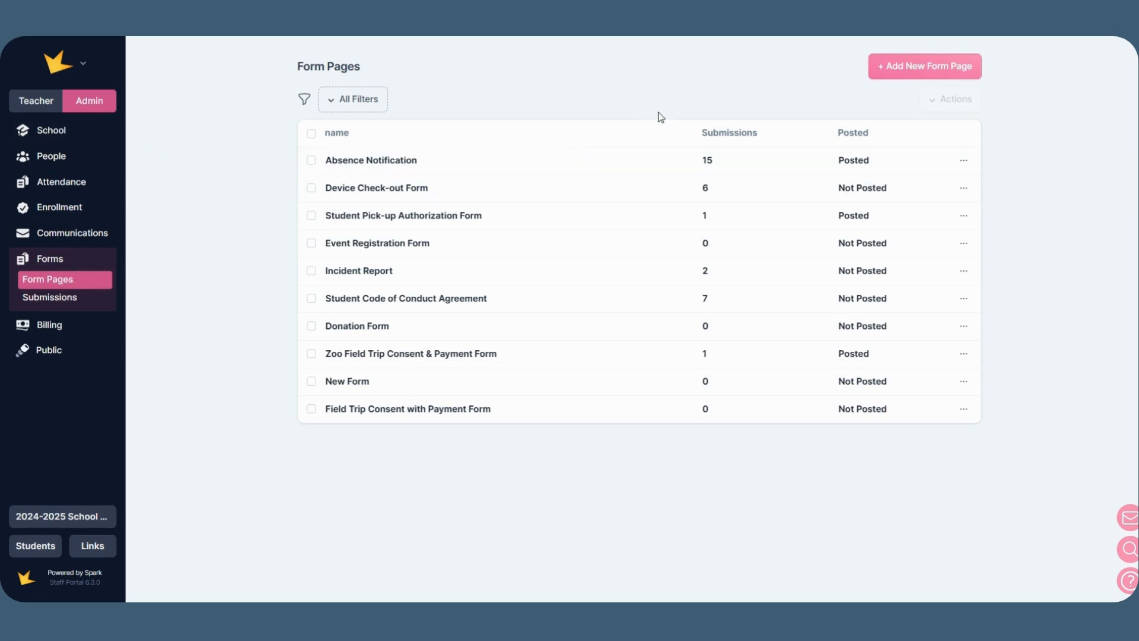
View the public templates offered for creating a new form page, and close the template choices
left_click(911, 70)
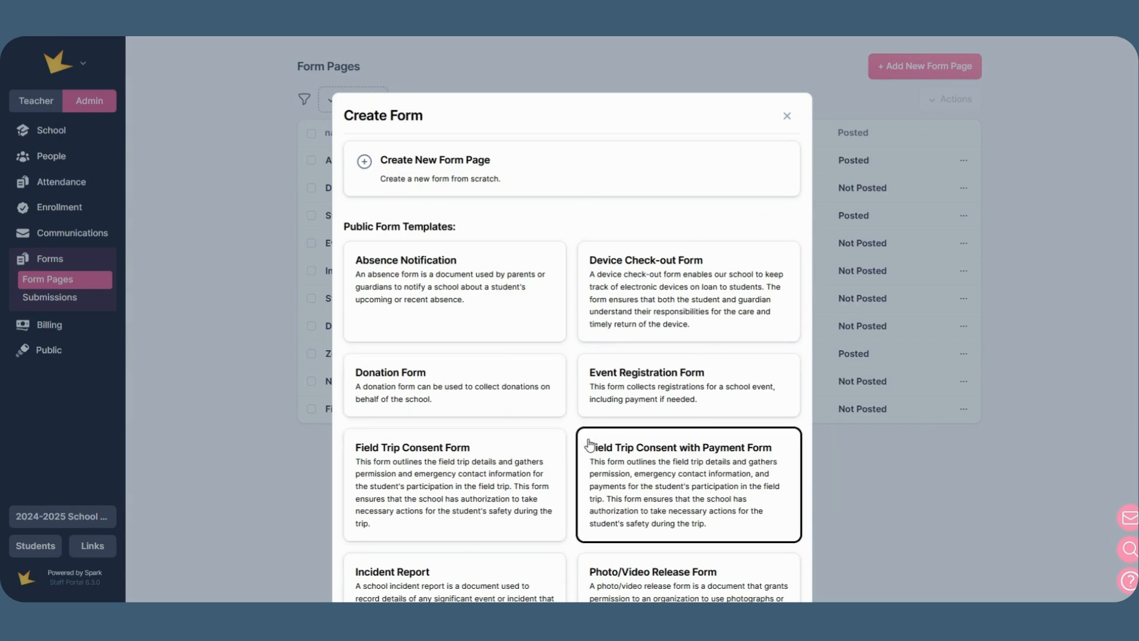
left_click(786, 117)
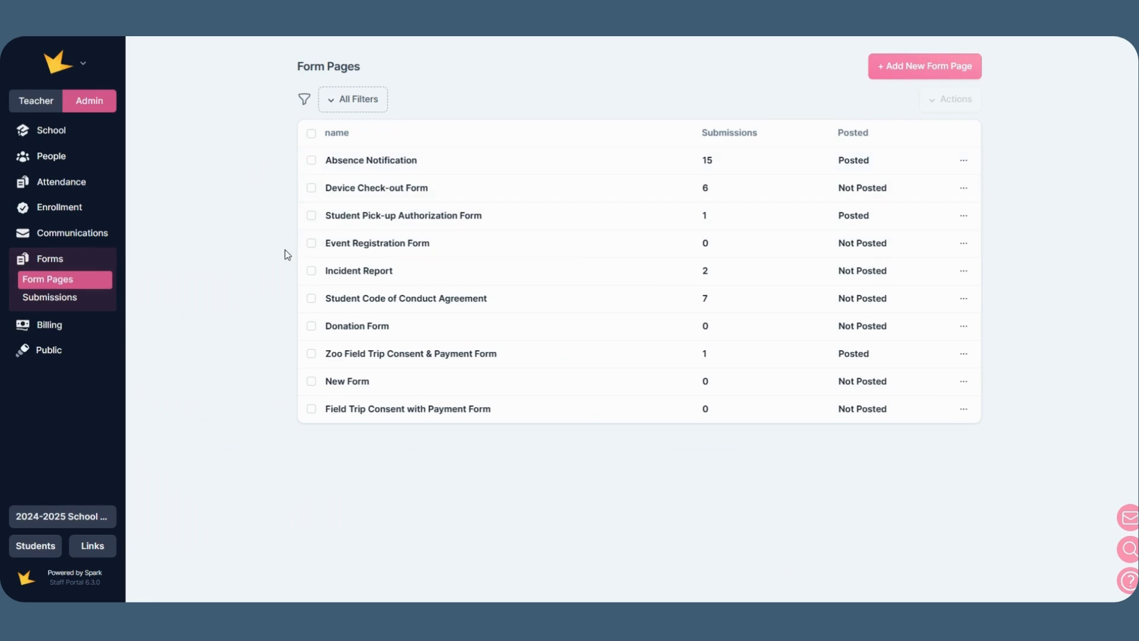
View the list of form submissions, and bring up the help options from the list of form pages
left_click(72, 302)
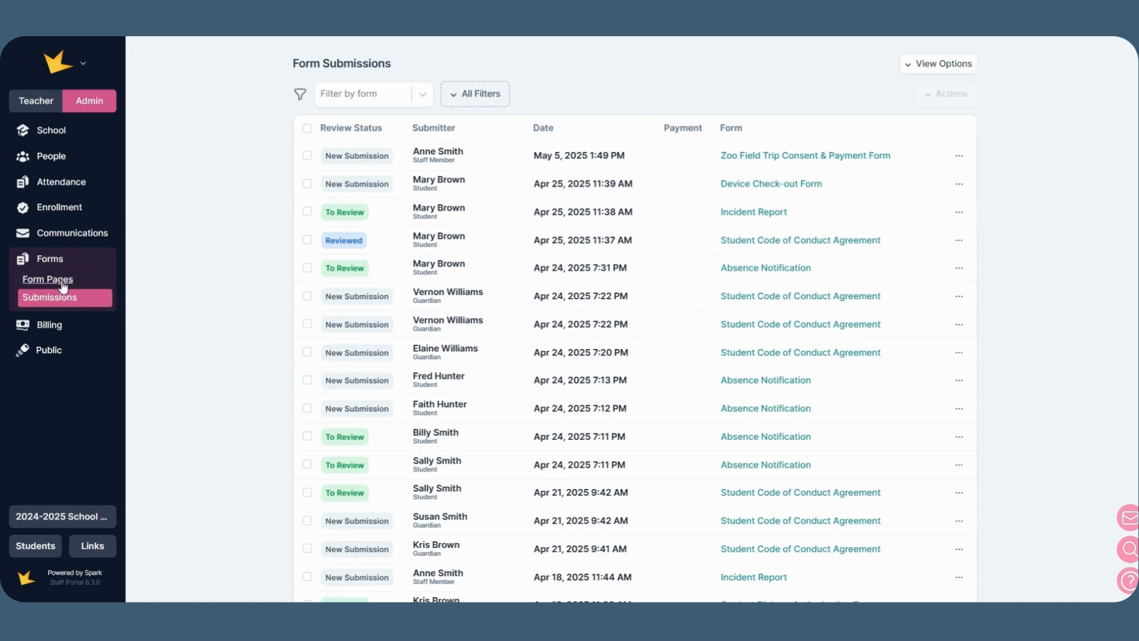
left_click(63, 284)
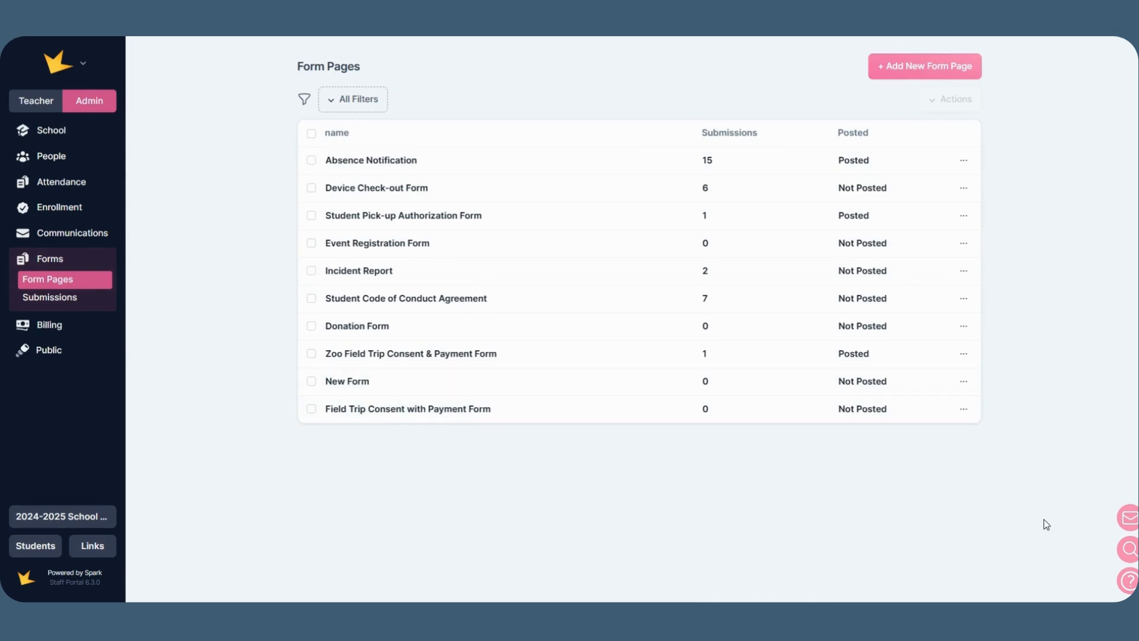
left_click(1129, 589)
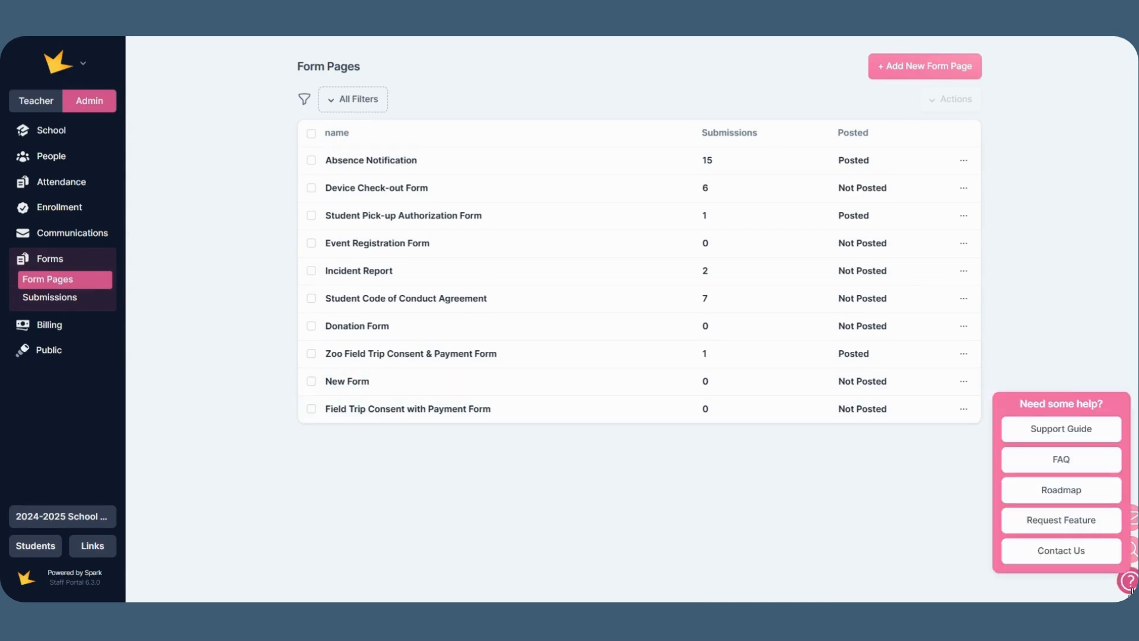